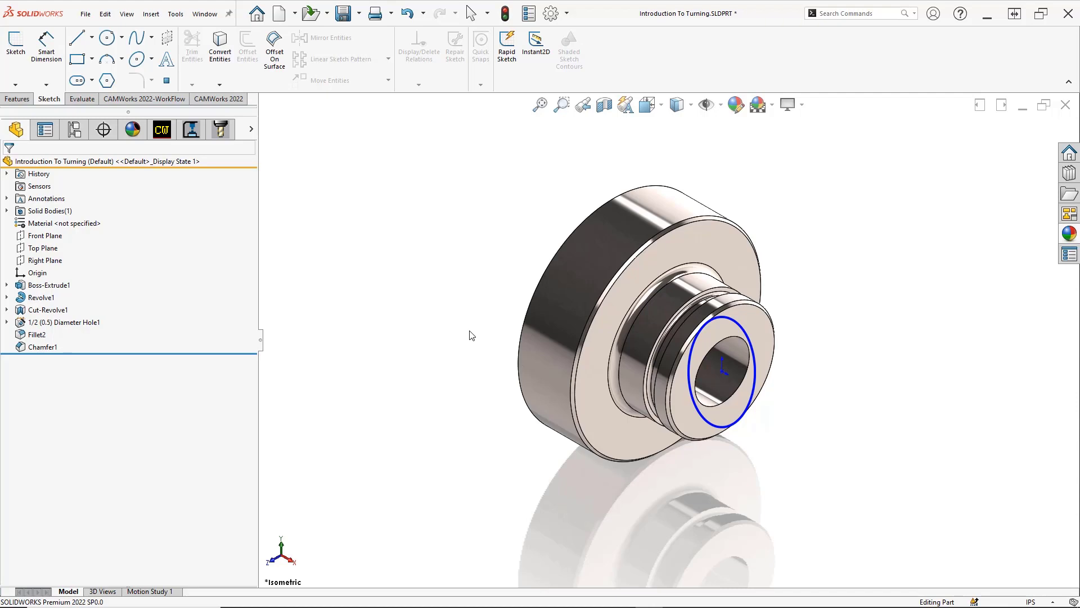
Step: Roll the model back to just after Boss-Extrude1 and examine that feature's dimensions face-on
{"action": "mouse_move", "coordinate": [472, 336]}
{"action": "middle_mouse_down"}
{"action": "mouse_move", "coordinate": [360, 326]}
{"action": "mouse_move", "coordinate": [393, 248]}
{"action": "mouse_move", "coordinate": [495, 226]}
{"action": "mouse_move", "coordinate": [627, 231]}
{"action": "mouse_move", "coordinate": [762, 290]}
{"action": "mouse_move", "coordinate": [791, 345]}
{"action": "mouse_move", "coordinate": [774, 415]}
{"action": "mouse_move", "coordinate": [771, 516]}
{"action": "middle_mouse_up"}
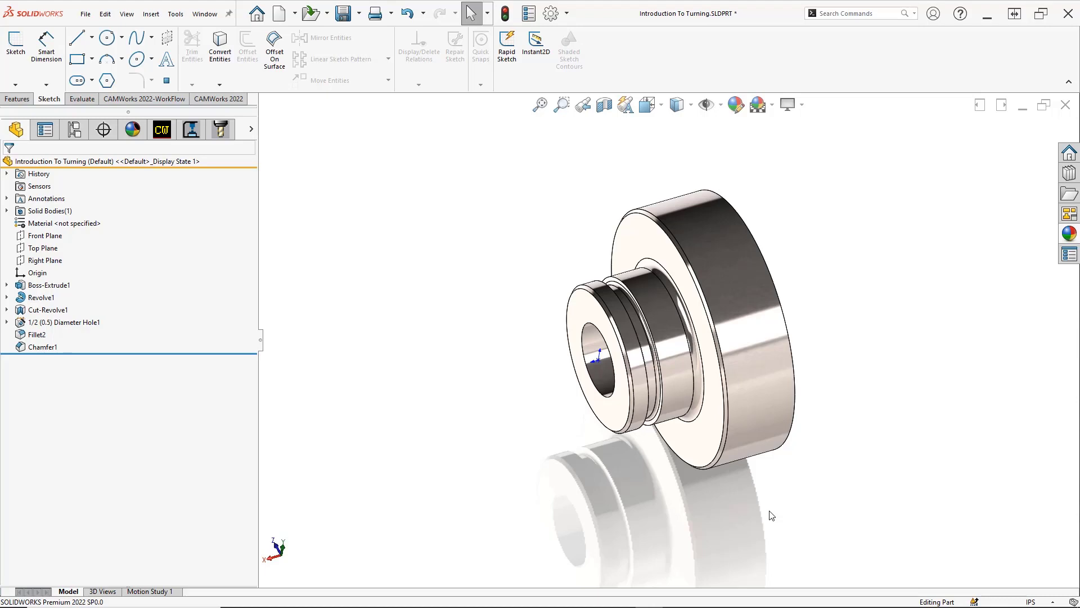
{"action": "key", "text": "ctrl+7"}
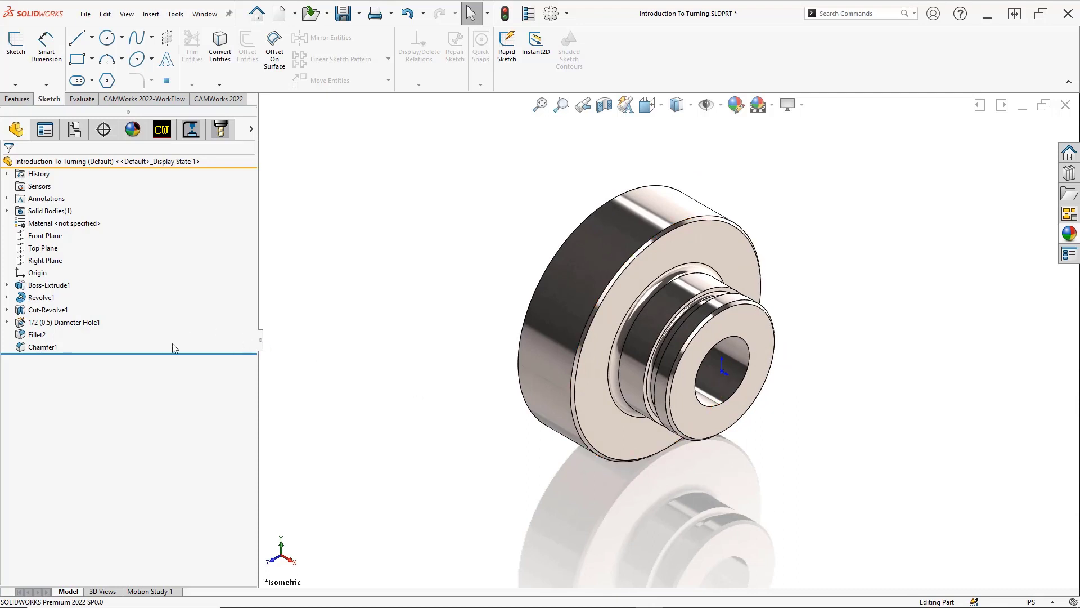
{"action": "left_click_drag", "start_coordinate": [174, 353], "coordinate": [169, 292]}
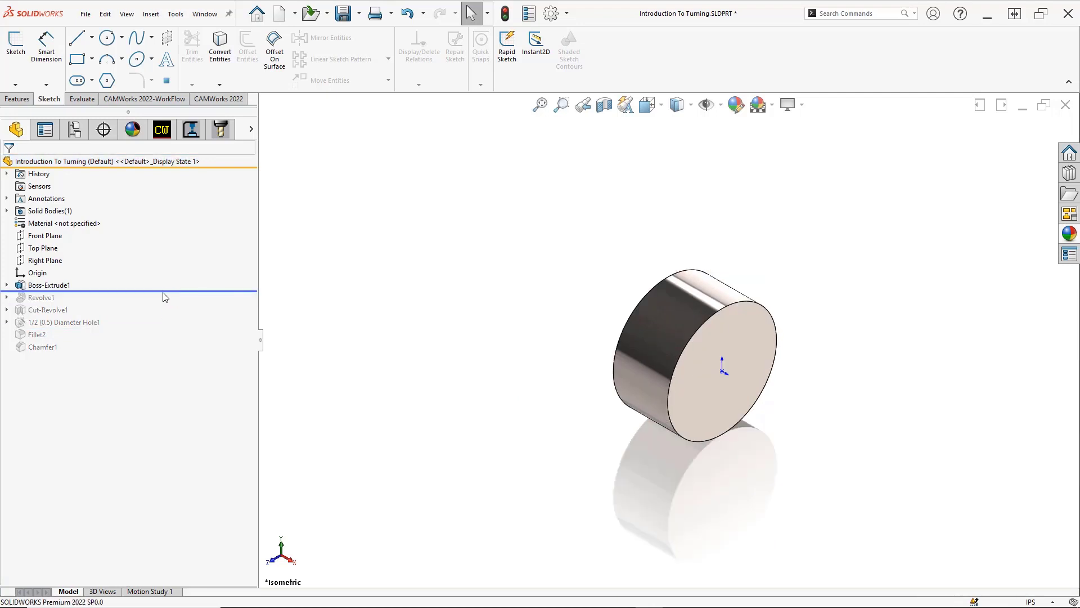
{"action": "left_click", "coordinate": [22, 288]}
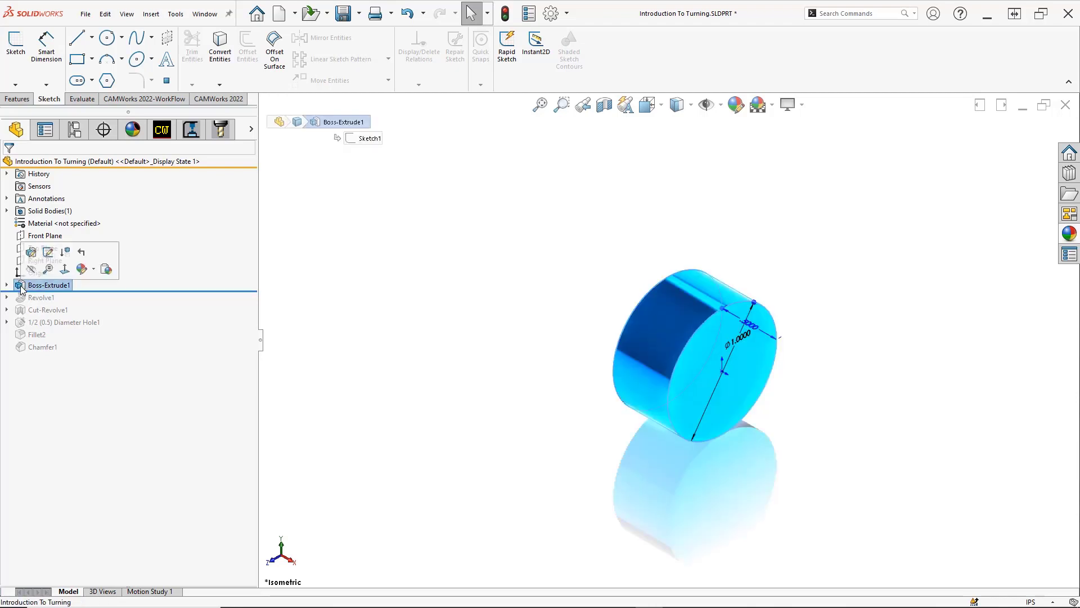
{"action": "left_click", "coordinate": [64, 269]}
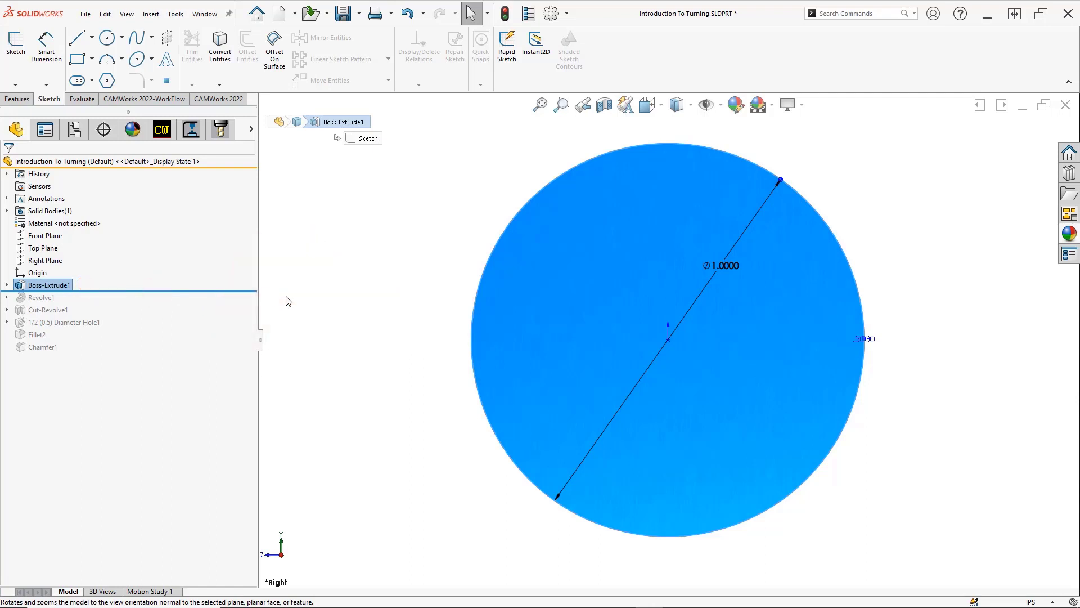
{"action": "left_click", "coordinate": [286, 301]}
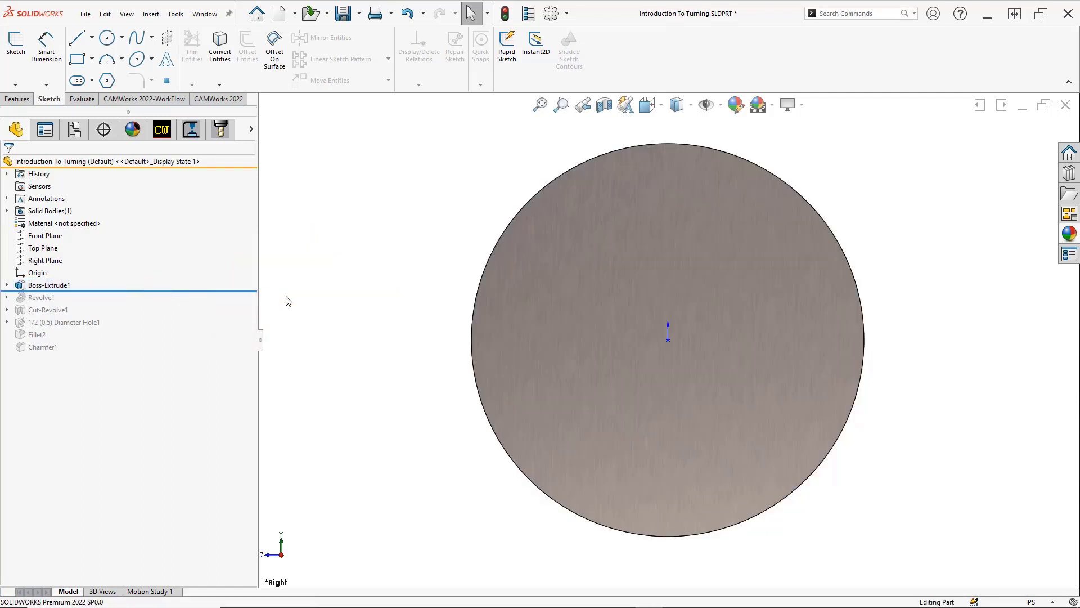
{"action": "key", "text": "ctrl+7"}
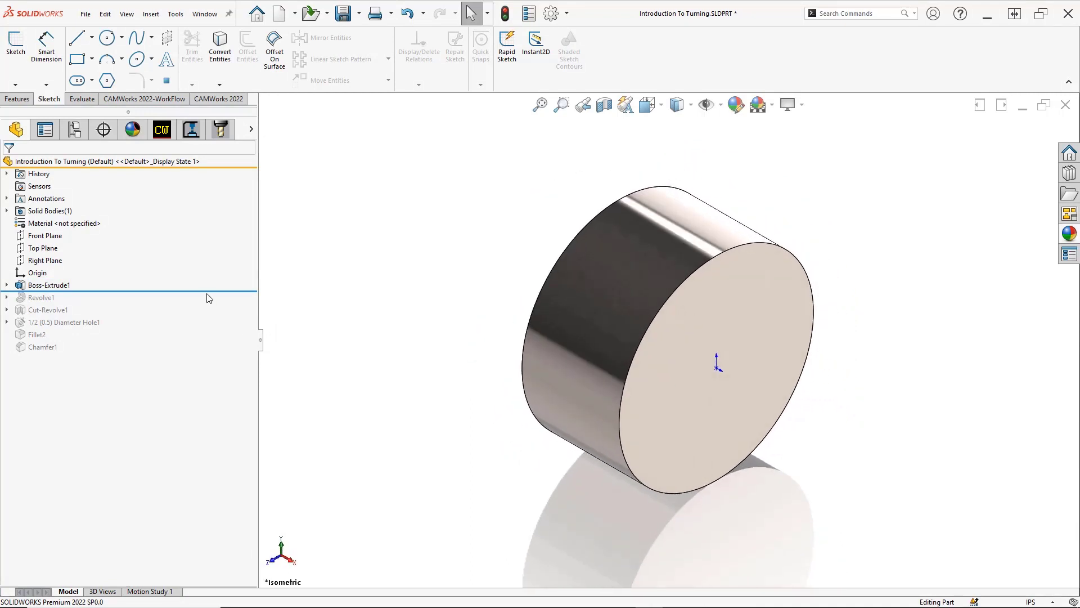
Step: Roll the model forward past Revolve1, open its sketch to examine the flange profile's dimensions, and close the sketch
{"action": "left_click_drag", "start_coordinate": [212, 290], "coordinate": [210, 299]}
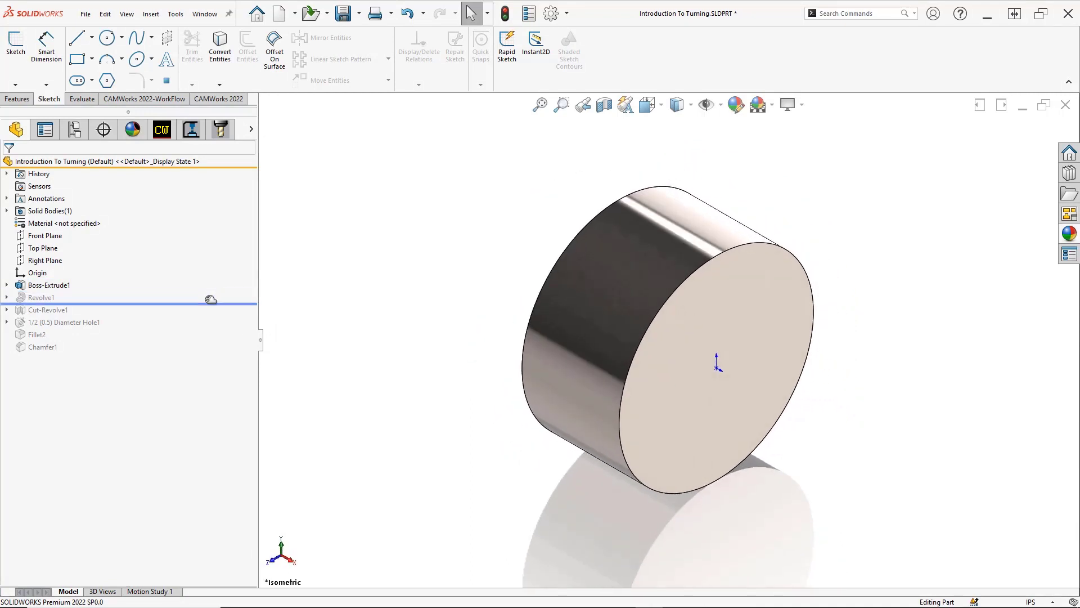
{"action": "left_click", "coordinate": [42, 297]}
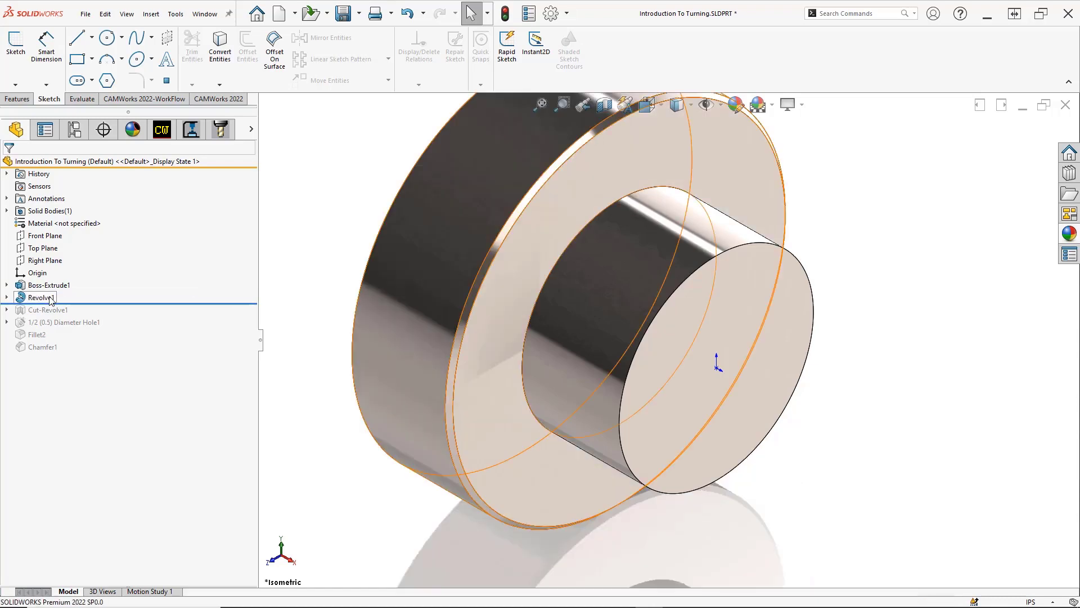
{"action": "left_click", "coordinate": [76, 262]}
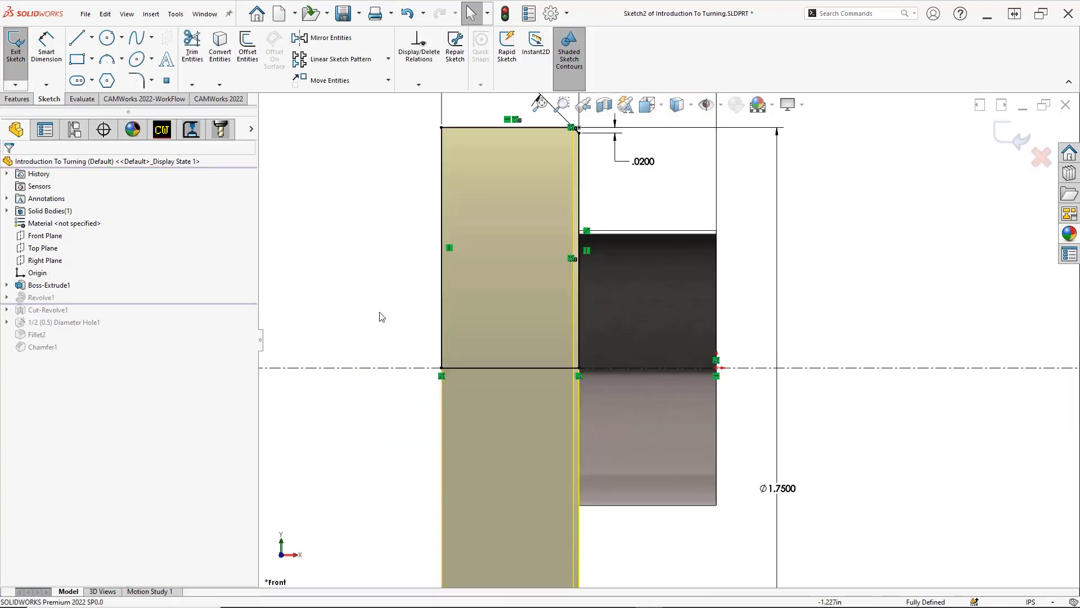
{"action": "key", "text": "f"}
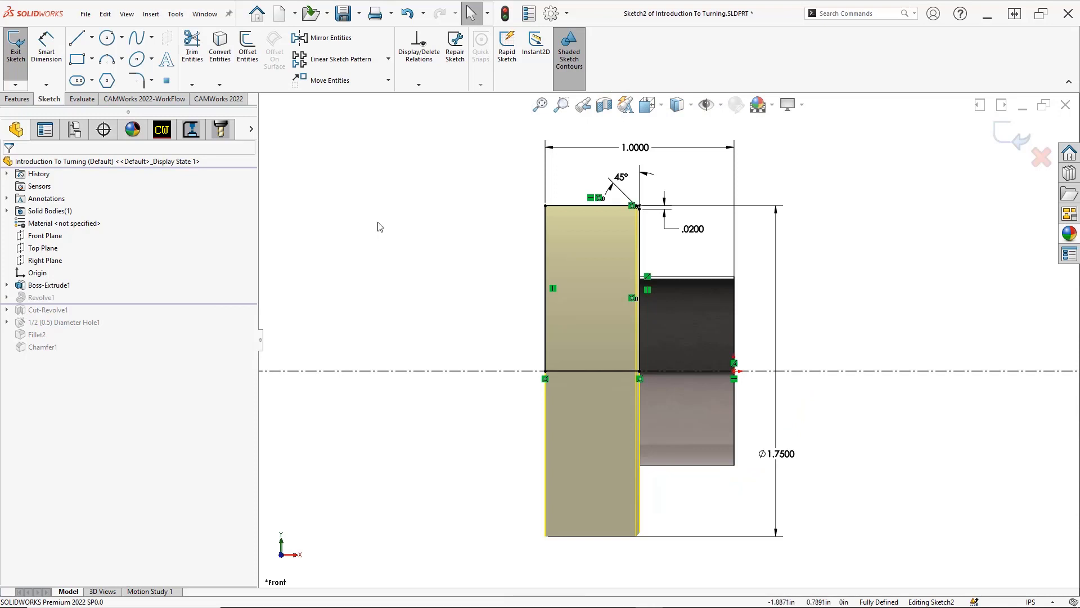
{"action": "right_click_drag", "start_coordinate": [377, 225], "coordinate": [376, 263]}
{"action": "mouse_move", "coordinate": [520, 131]}
{"action": "left_mouse_down"}
{"action": "mouse_move", "coordinate": [854, 438]}
{"action": "mouse_move", "coordinate": [859, 474]}
{"action": "left_mouse_up"}
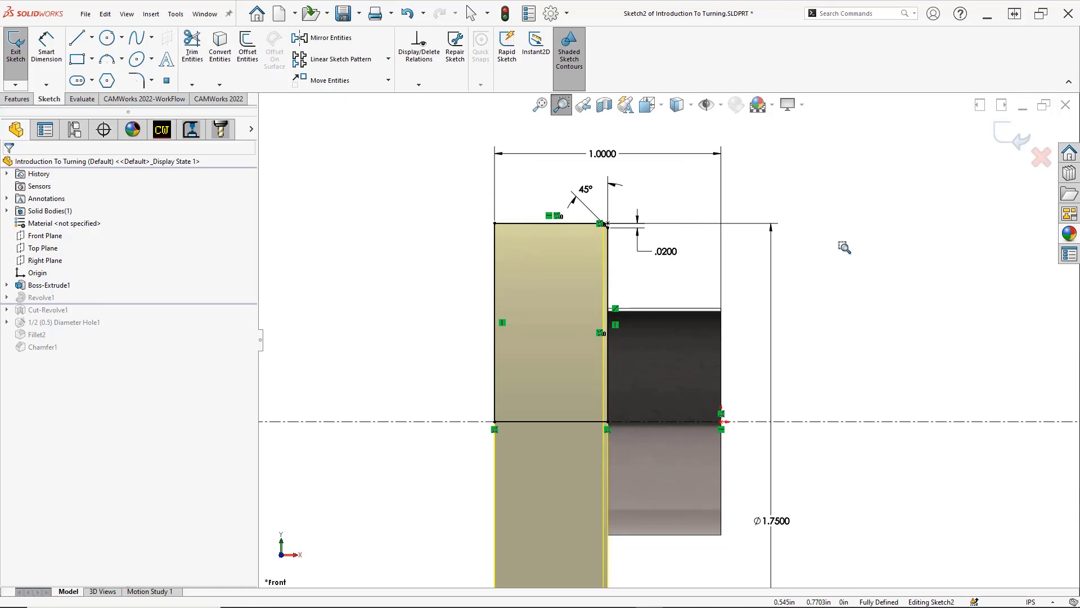
{"action": "right_click_drag", "start_coordinate": [845, 248], "coordinate": [849, 301]}
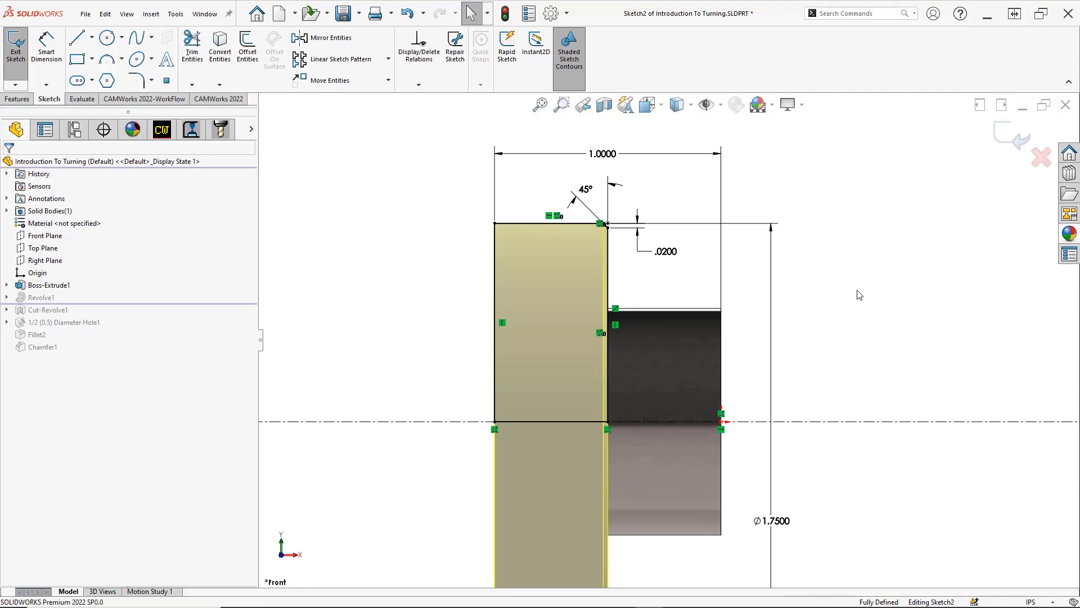
{"action": "key", "text": "d"}
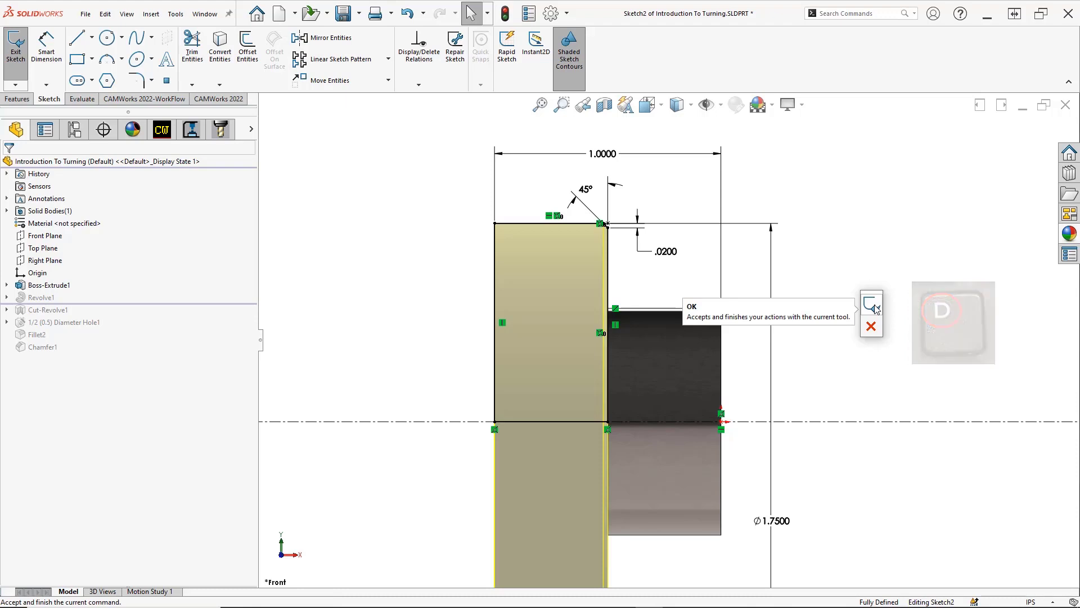
{"action": "left_click", "coordinate": [876, 307]}
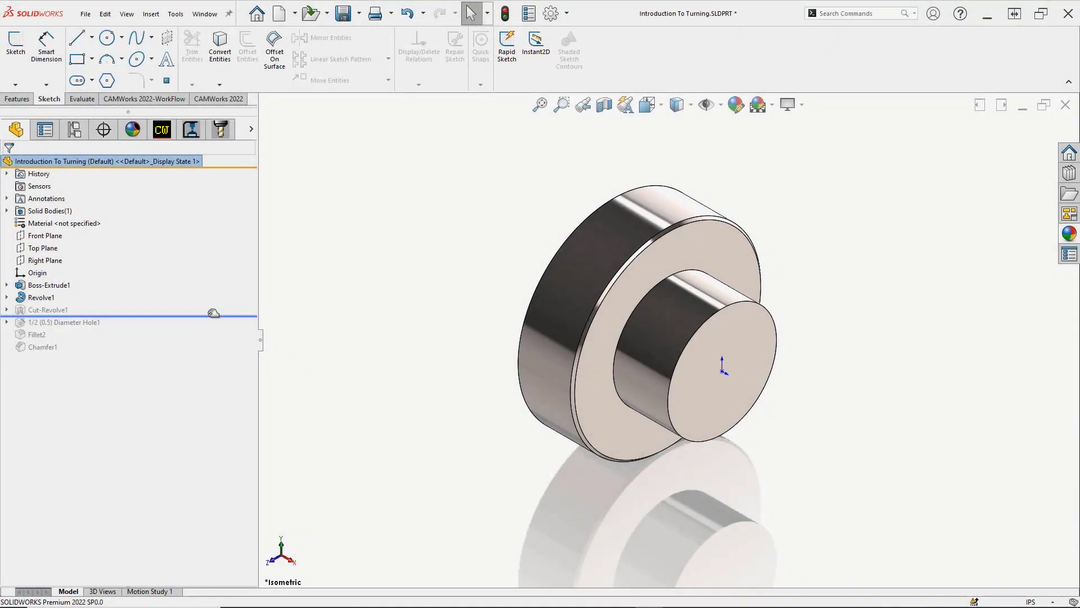
Step: Roll the model forward past Cut-Revolve1 and examine the groove dimensions of its Sketch5 face-on and close up
{"action": "left_click_drag", "start_coordinate": [213, 313], "coordinate": [210, 309]}
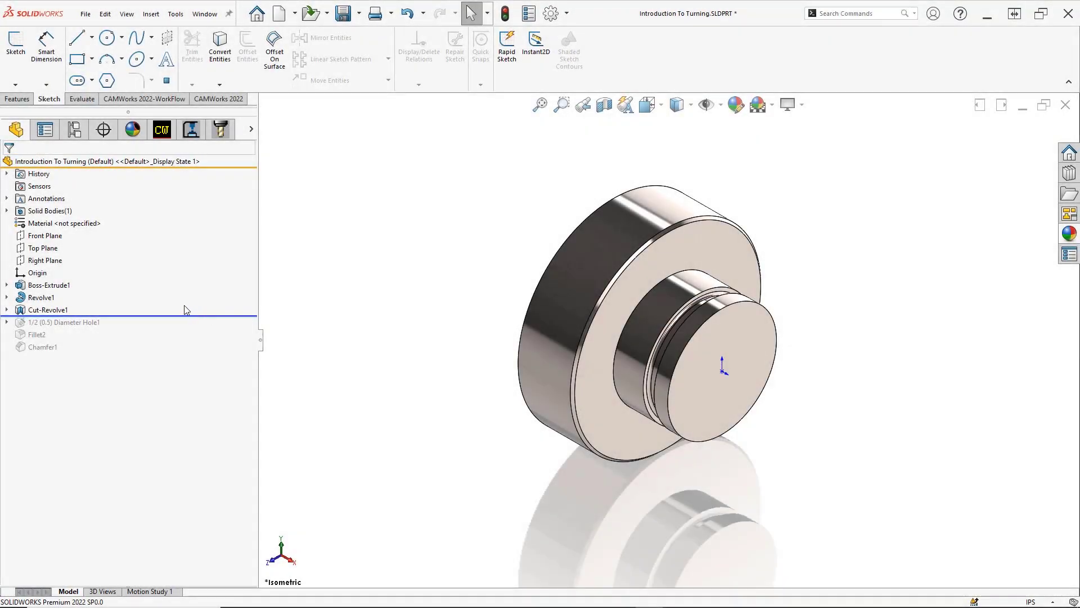
{"action": "left_click", "coordinate": [7, 310]}
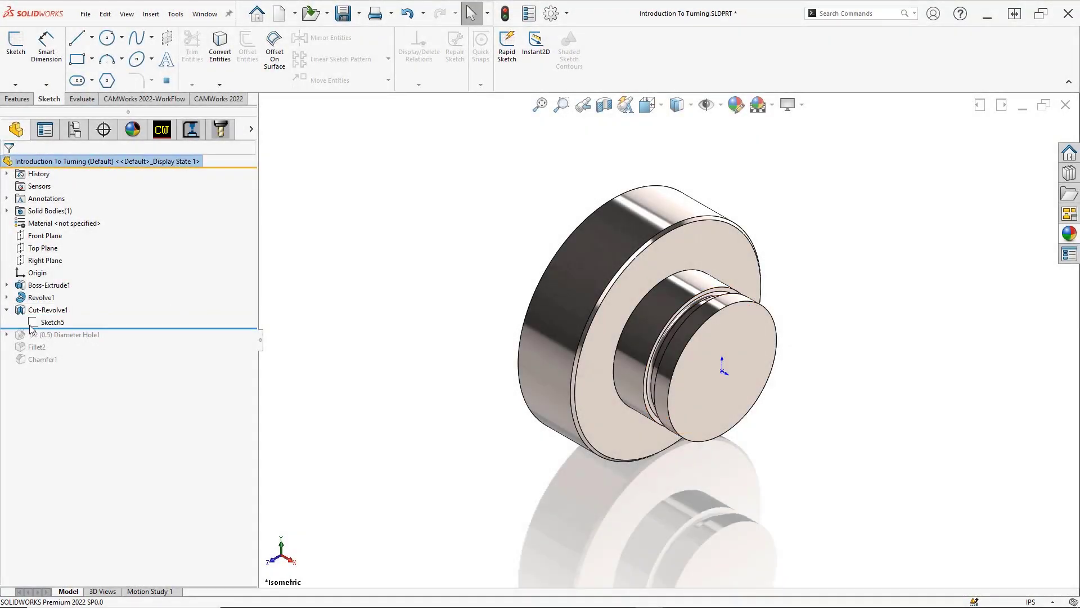
{"action": "left_click", "coordinate": [53, 322]}
{"action": "left_click", "coordinate": [77, 309]}
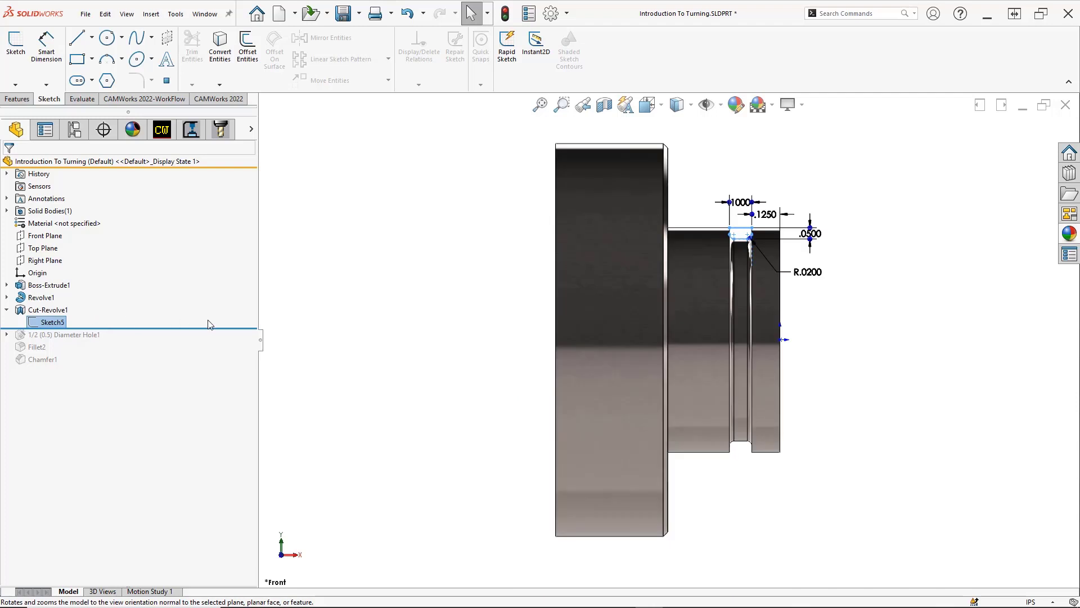
{"action": "right_click_drag", "start_coordinate": [444, 230], "coordinate": [448, 264]}
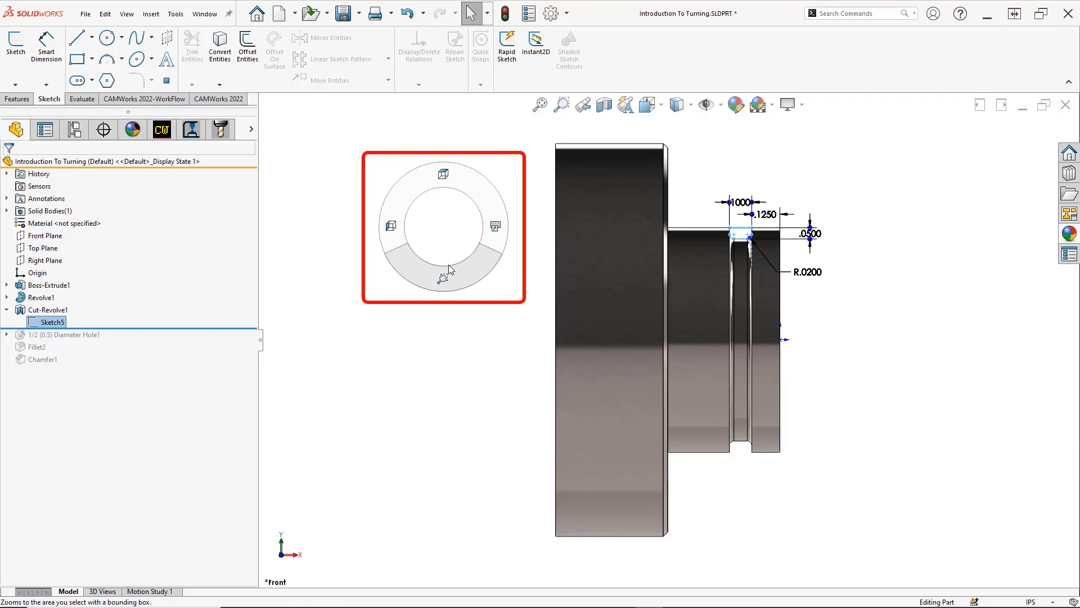
{"action": "right_click_drag", "start_coordinate": [448, 264], "coordinate": [448, 265]}
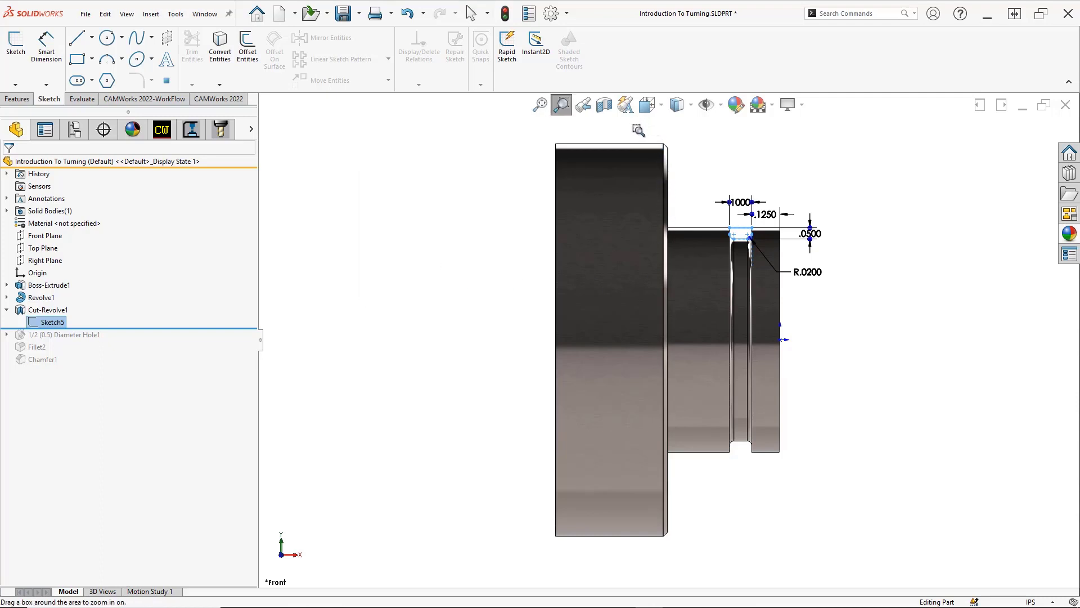
{"action": "mouse_move", "coordinate": [637, 131]}
{"action": "left_mouse_down"}
{"action": "mouse_move", "coordinate": [873, 310]}
{"action": "mouse_move", "coordinate": [888, 356]}
{"action": "left_mouse_up"}
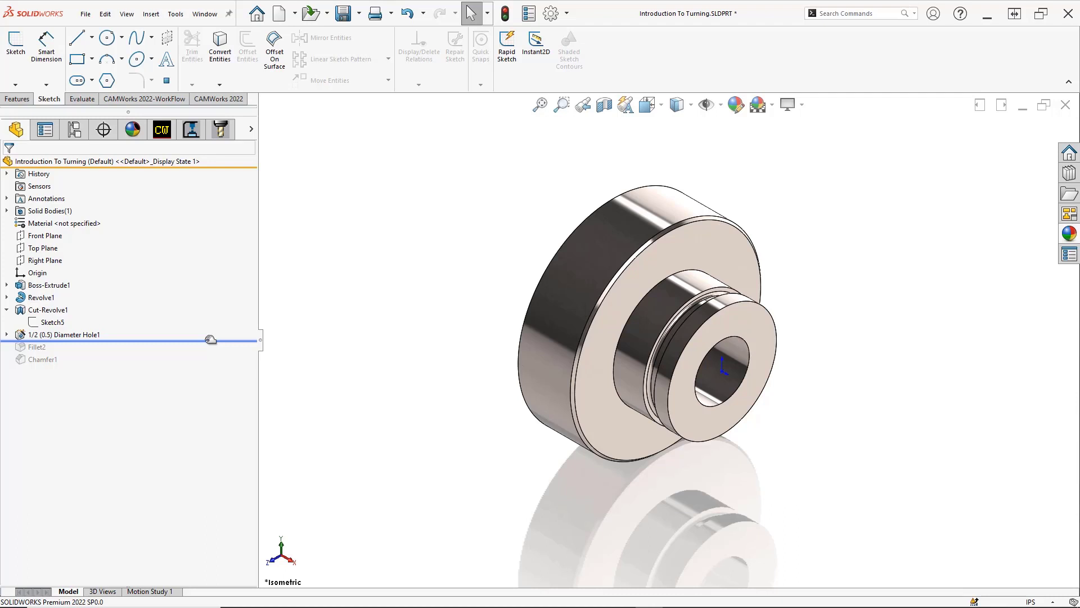
Step: Roll the model forward past the 1/2 (0.5) Diameter Hole1 feature and view the part in the Trimetric orientation
{"action": "left_click_drag", "start_coordinate": [210, 340], "coordinate": [212, 340]}
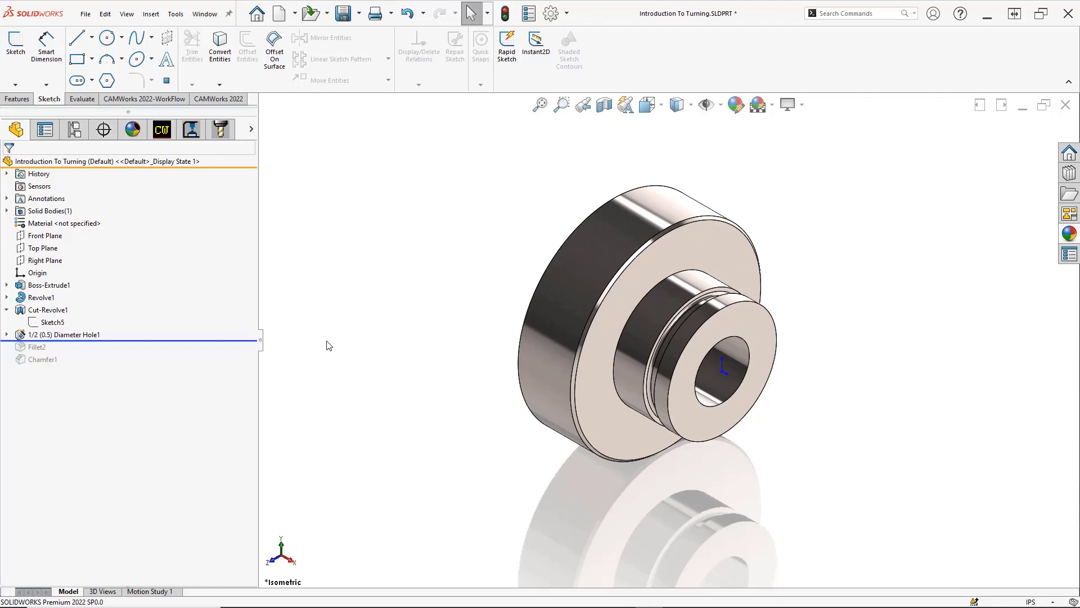
{"action": "middle_click_drag", "start_coordinate": [335, 340], "coordinate": [340, 314]}
{"action": "key", "text": "space"}
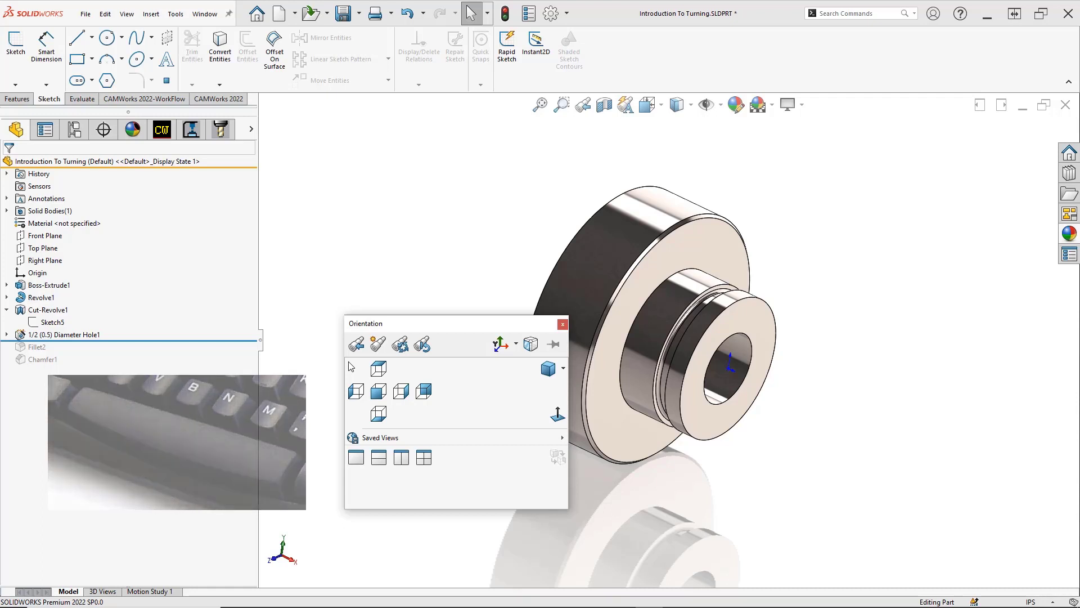
{"action": "left_click", "coordinate": [545, 369]}
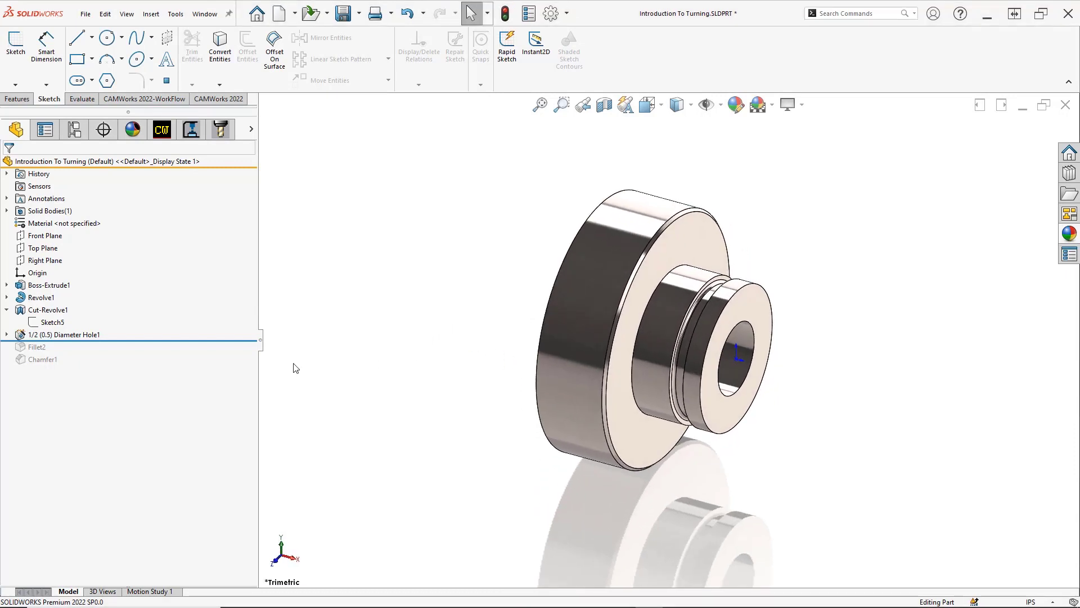
Step: Roll the model forward past Fillet2 and Chamfer1, inspecting each feature's dimensions, and collapse all feature tree items
{"action": "left_click_drag", "start_coordinate": [221, 341], "coordinate": [220, 351]}
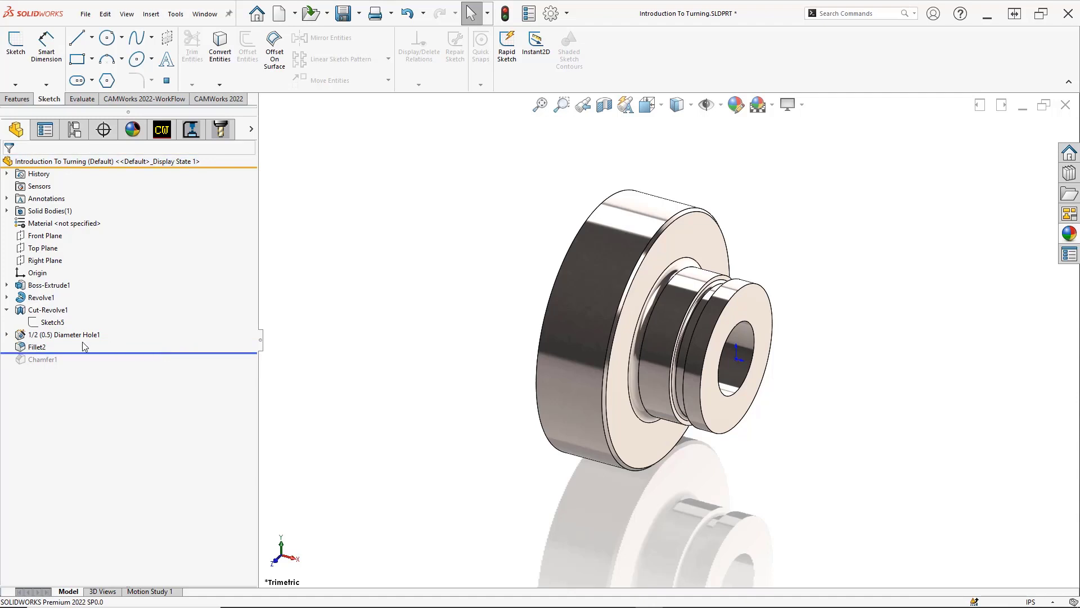
{"action": "left_click", "coordinate": [37, 347]}
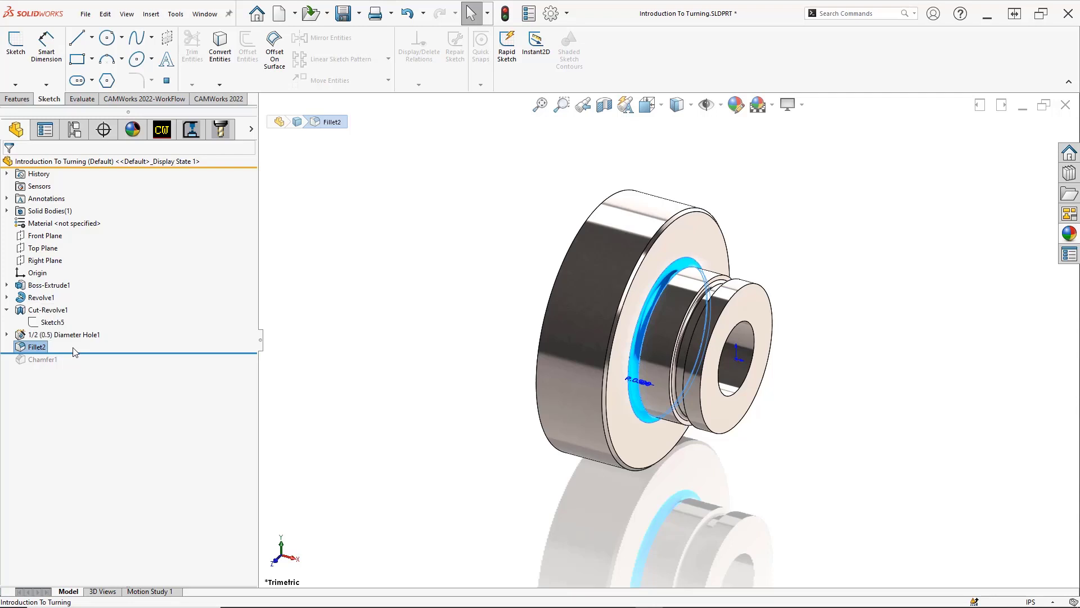
{"action": "left_click_drag", "start_coordinate": [77, 352], "coordinate": [72, 366]}
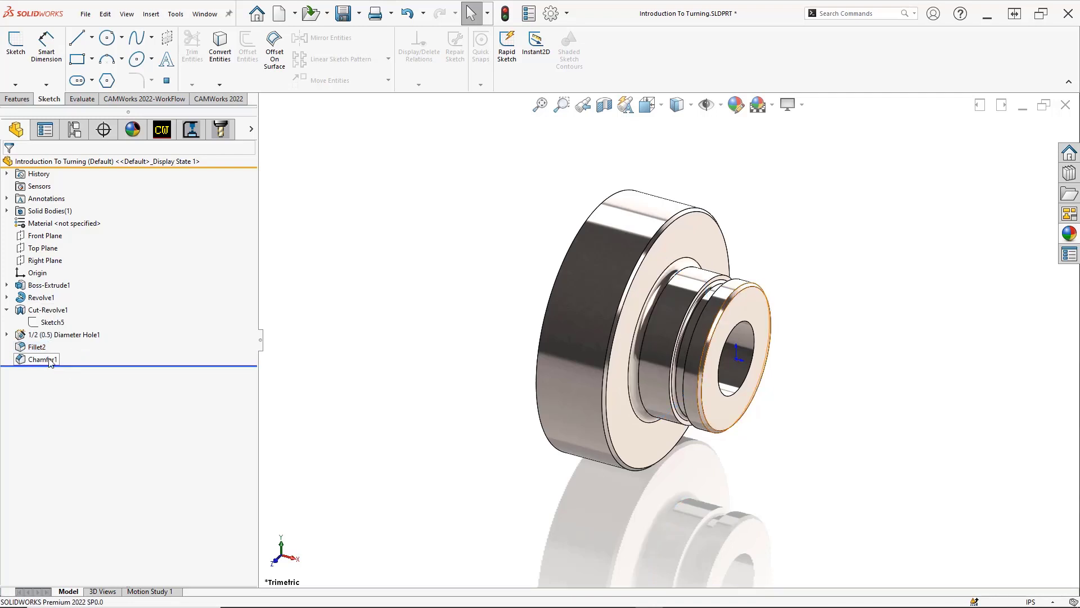
{"action": "left_click", "coordinate": [50, 360]}
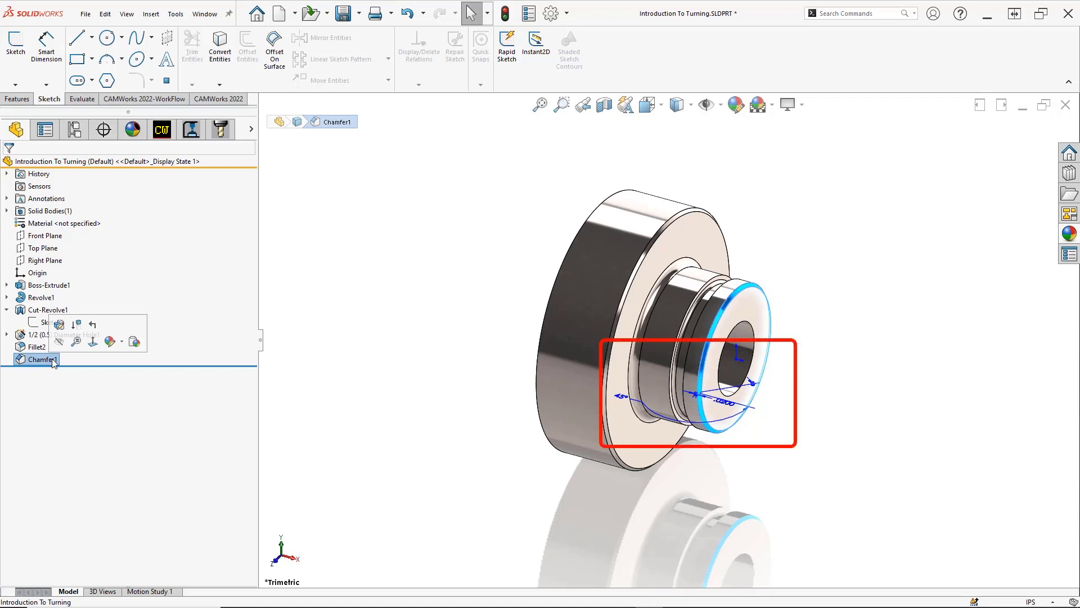
{"action": "left_click", "coordinate": [281, 363]}
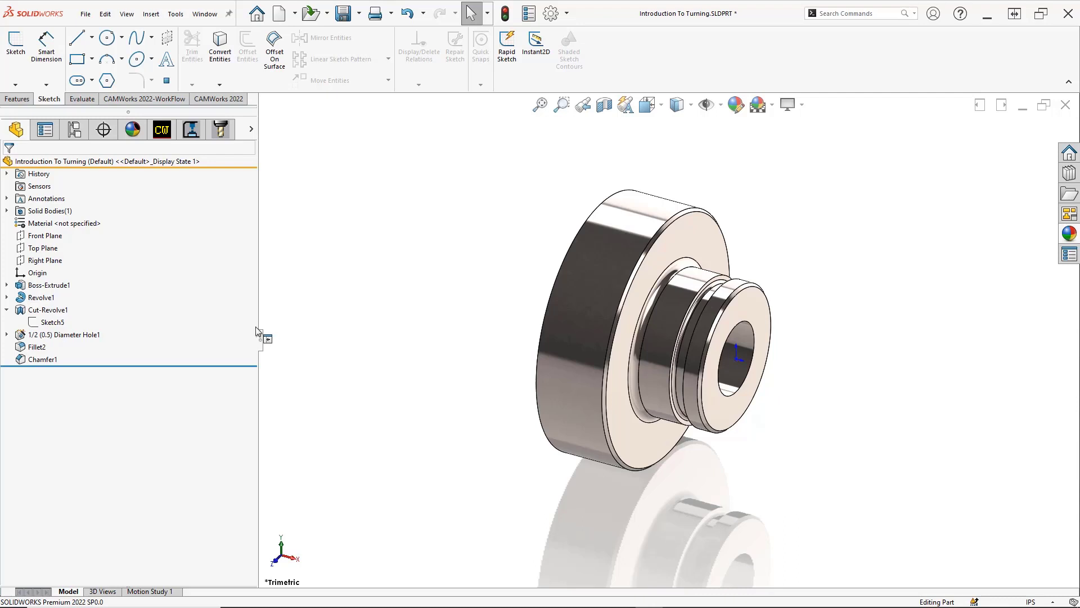
{"action": "right_click", "coordinate": [152, 168]}
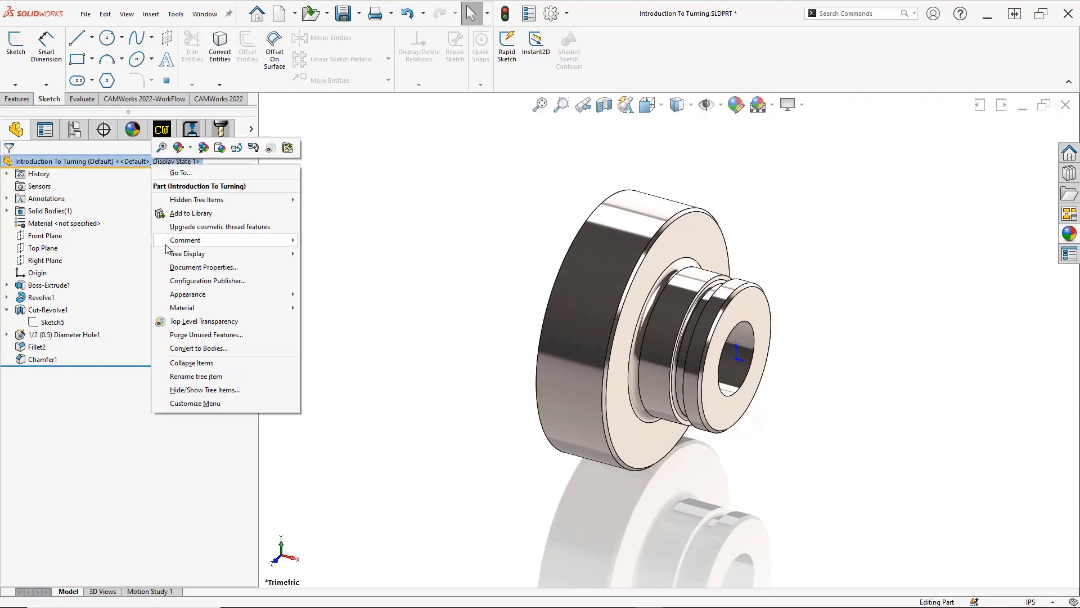
{"action": "left_click", "coordinate": [167, 369]}
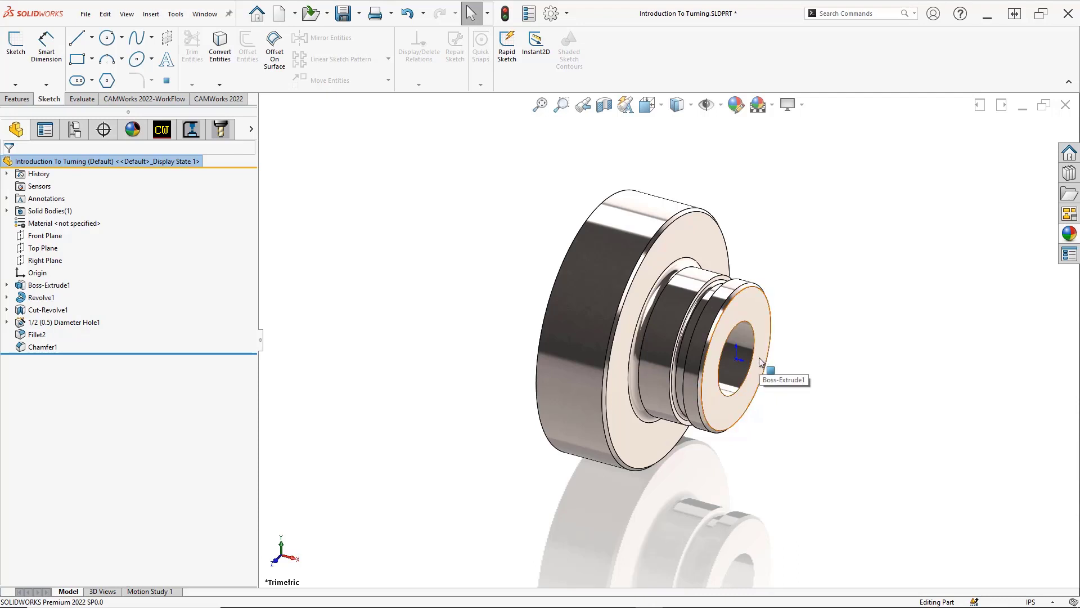
Step: Start a new sketch on the ring-shaped end face of the small-diameter hub
{"action": "left_click", "coordinate": [758, 357]}
{"action": "left_click", "coordinate": [812, 354]}
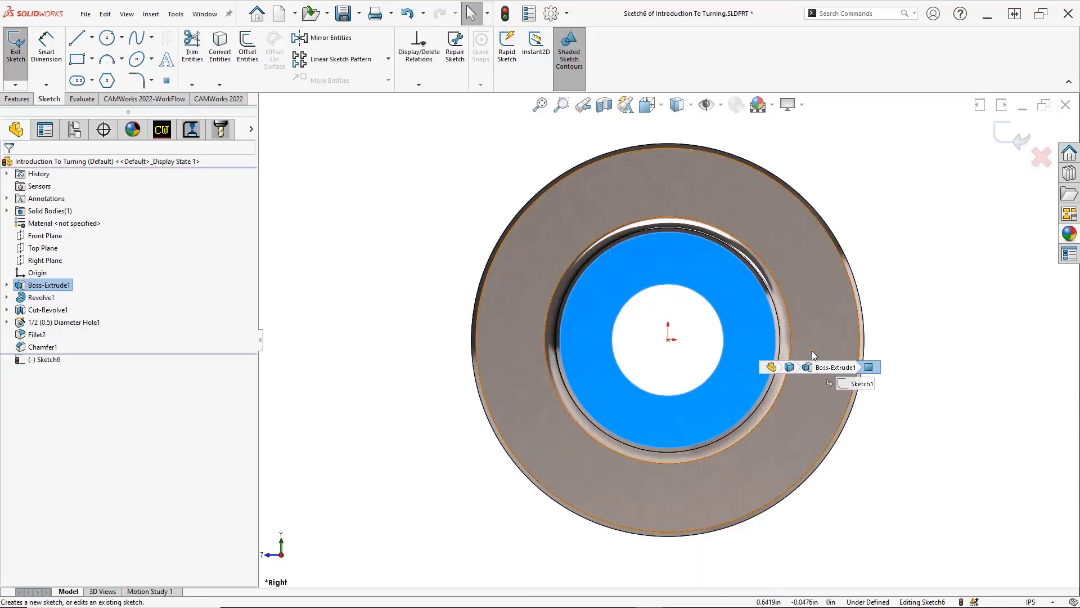
{"action": "left_click", "coordinate": [897, 300]}
Step: Sketch a vertical line from the origin up to the outer edge of the hub's end face
{"action": "key", "text": "s"}
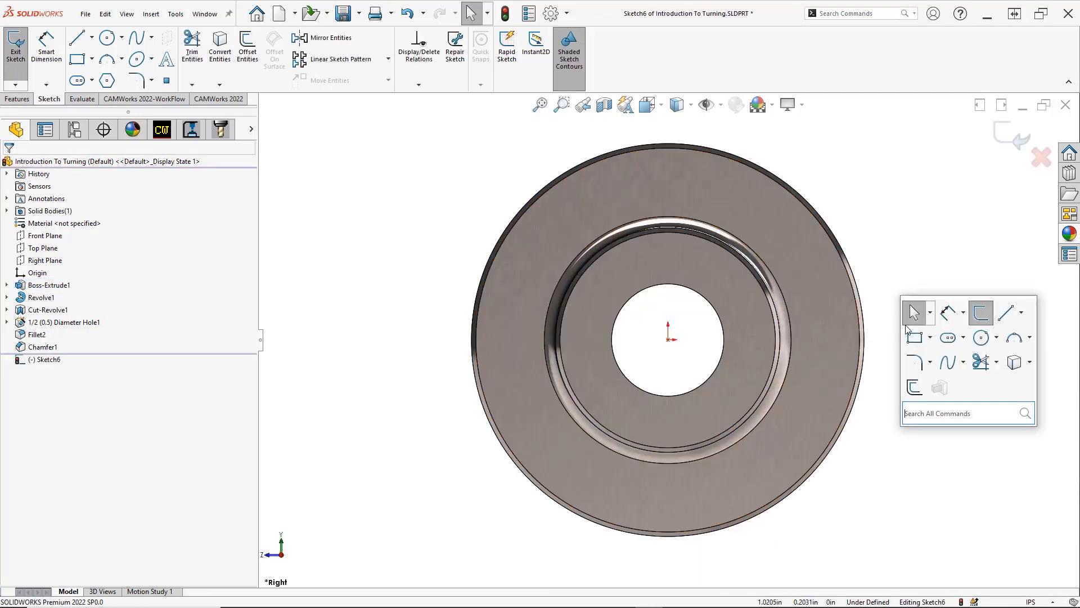
{"action": "left_click", "coordinate": [1006, 312]}
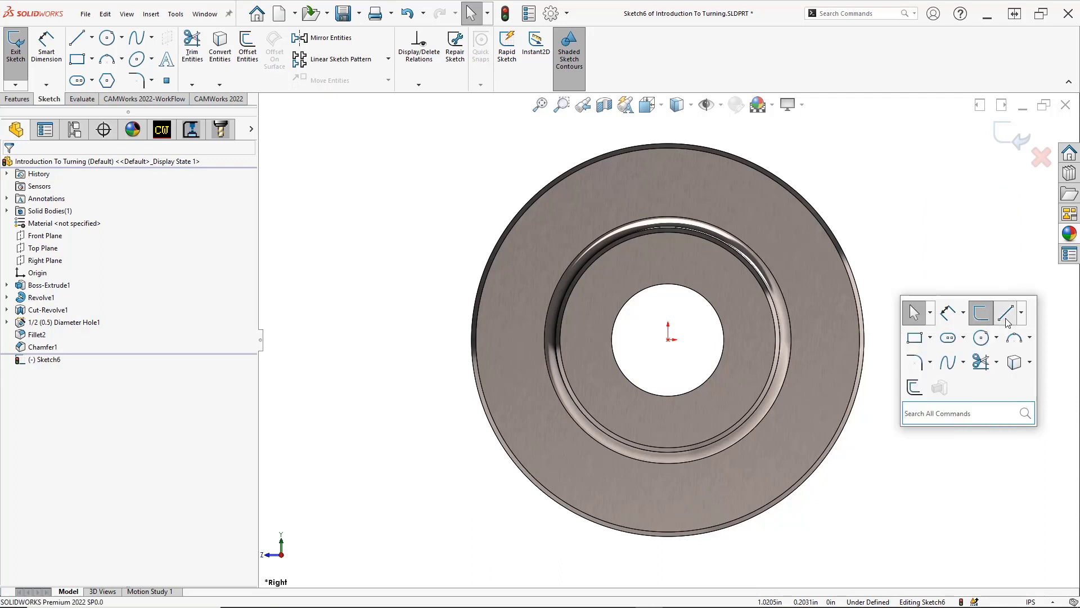
{"action": "left_click", "coordinate": [668, 340]}
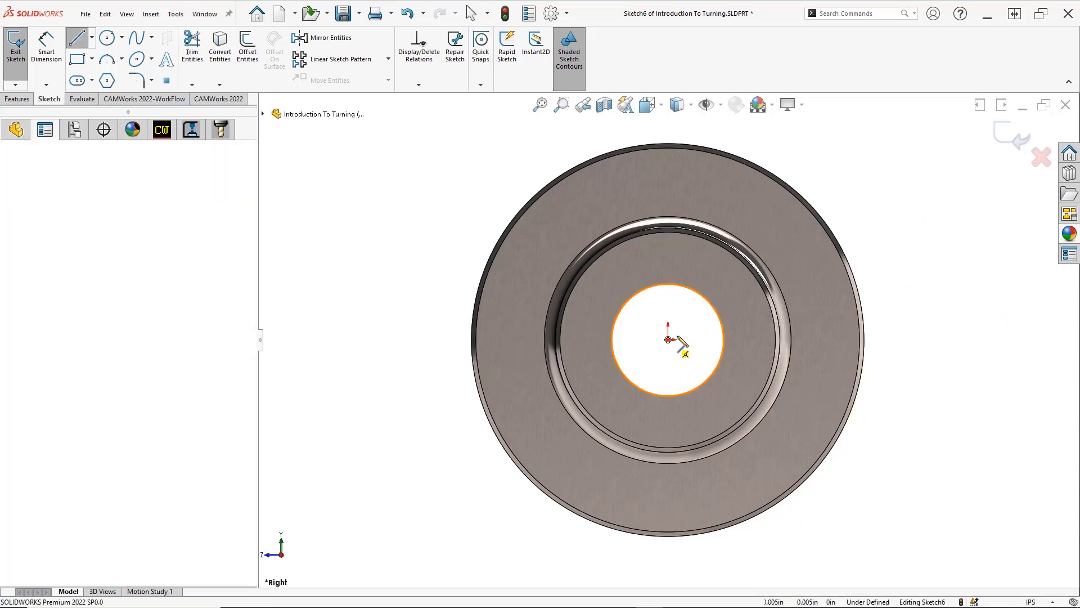
{"action": "left_click", "coordinate": [669, 232]}
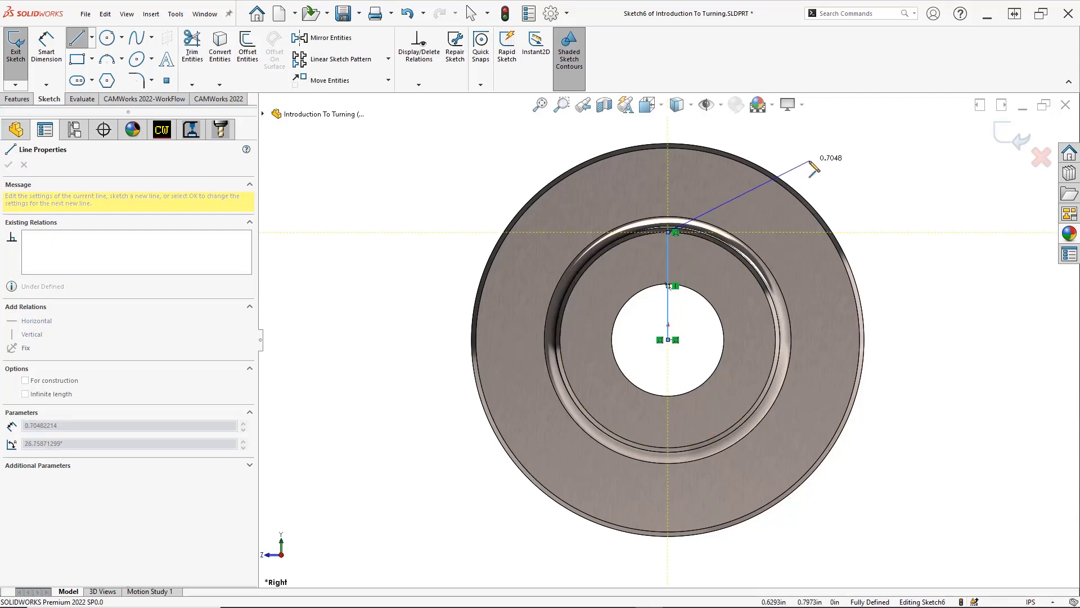
{"action": "key", "text": "Escape"}
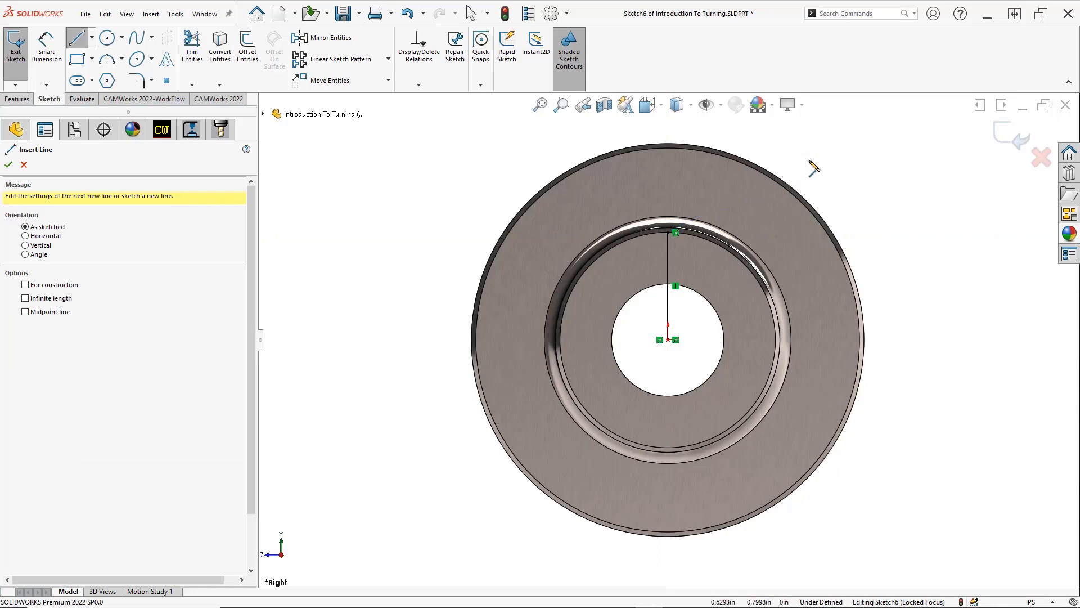
{"action": "key", "text": "Escape"}
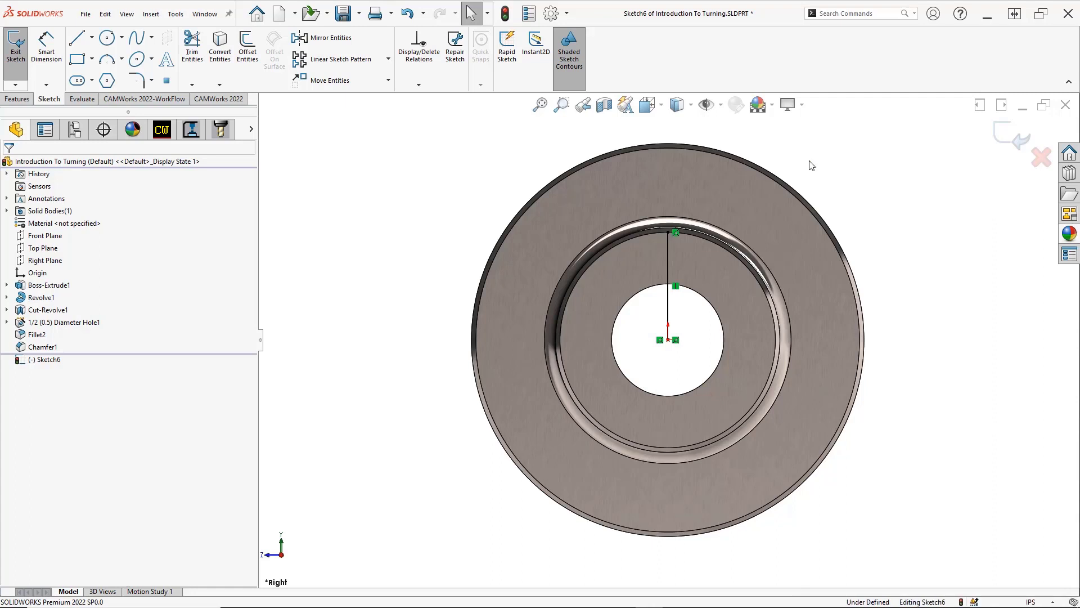
Step: Exit the sketch, keeping the line, and show the part in the Isometric orientation
{"action": "key", "text": "d"}
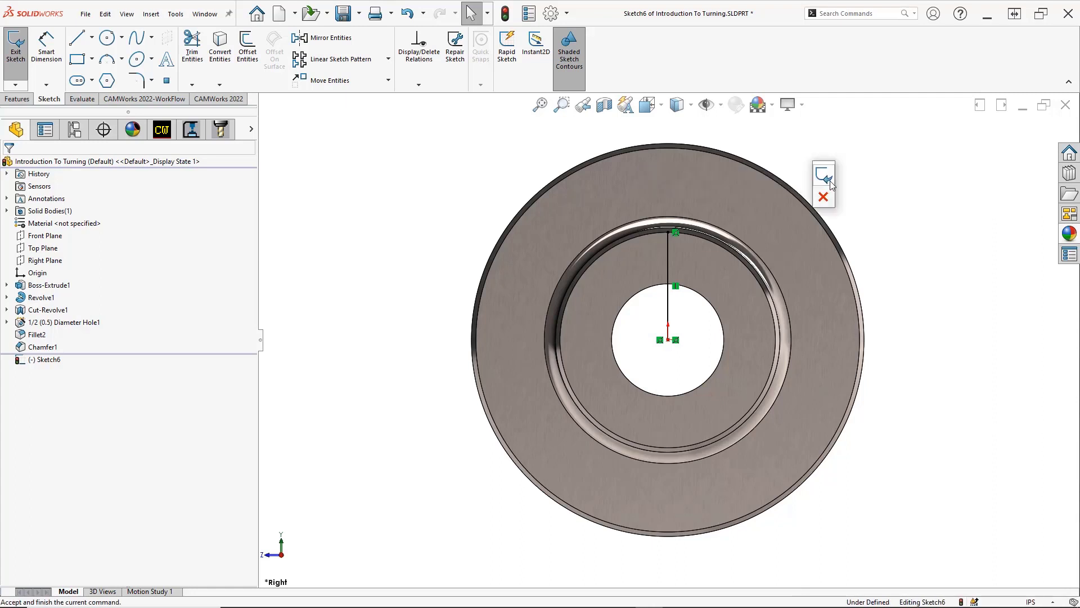
{"action": "left_click", "coordinate": [827, 181]}
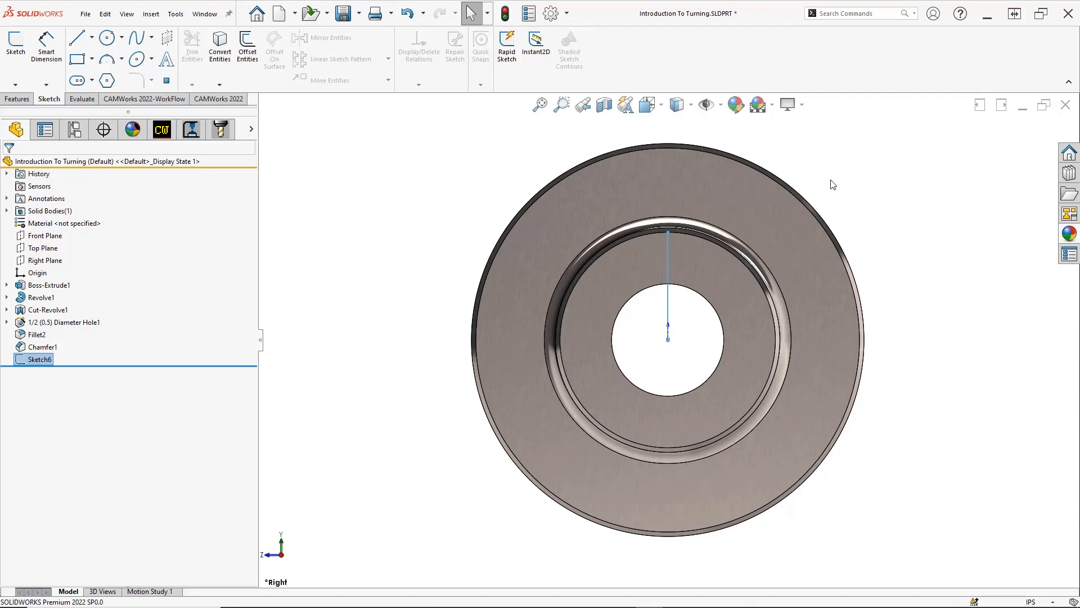
{"action": "left_click", "coordinate": [833, 186]}
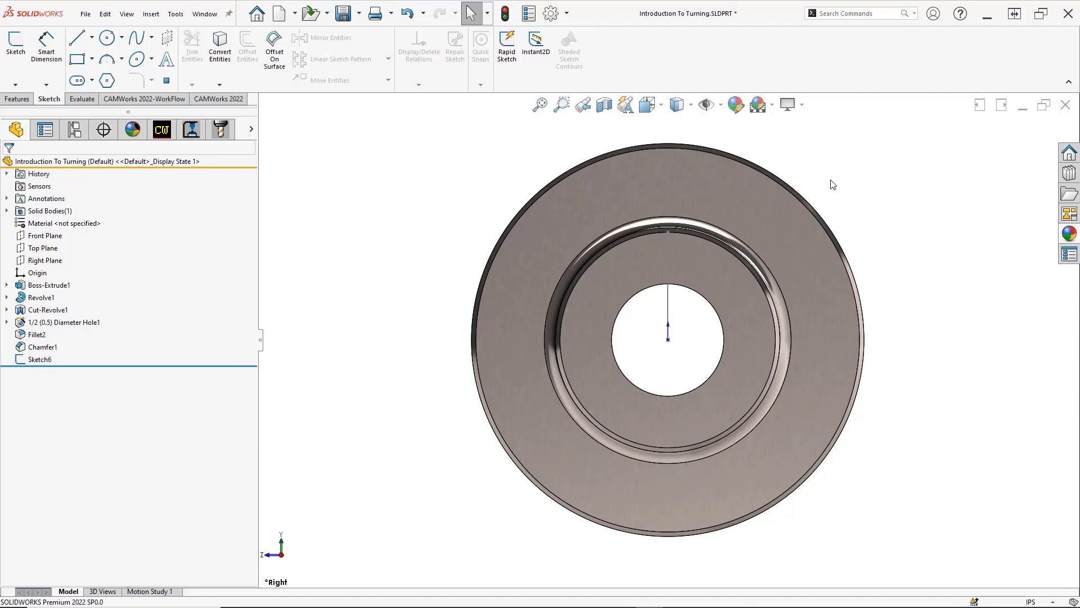
{"action": "key", "text": "ctrl+7"}
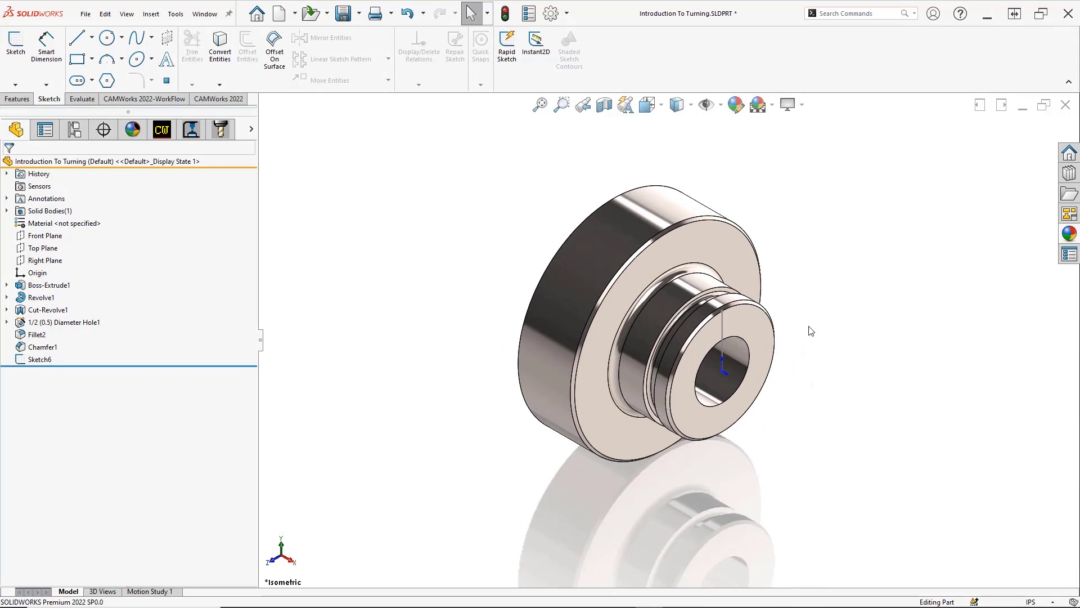
Step: Start a new Coordinate System and position it at the part origin
{"action": "key", "text": "s"}
{"action": "left_click", "coordinate": [843, 372]}
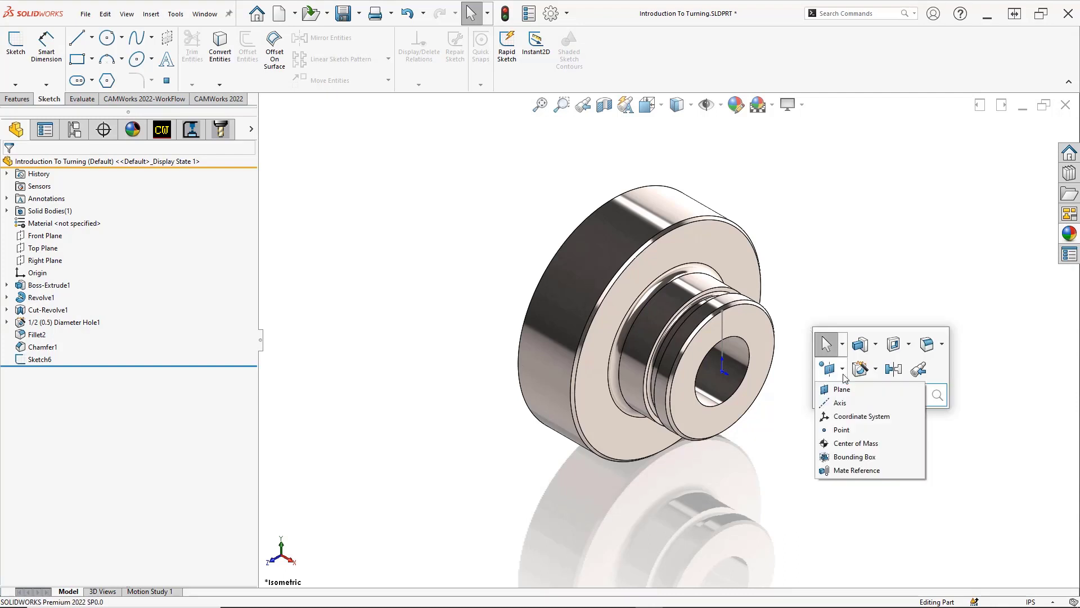
{"action": "left_click", "coordinate": [835, 420]}
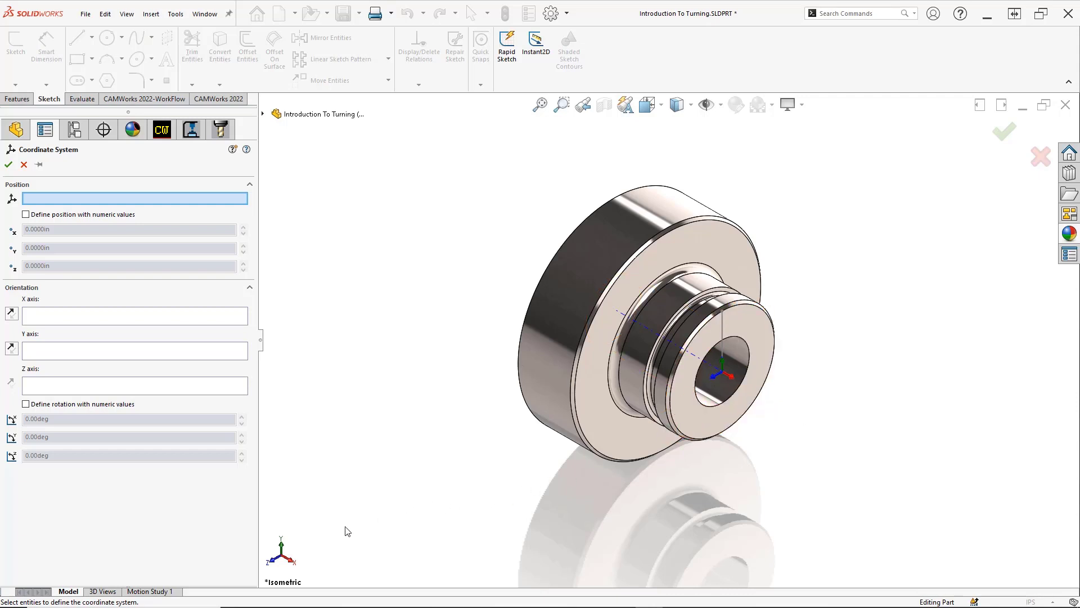
{"action": "left_click", "coordinate": [298, 559]}
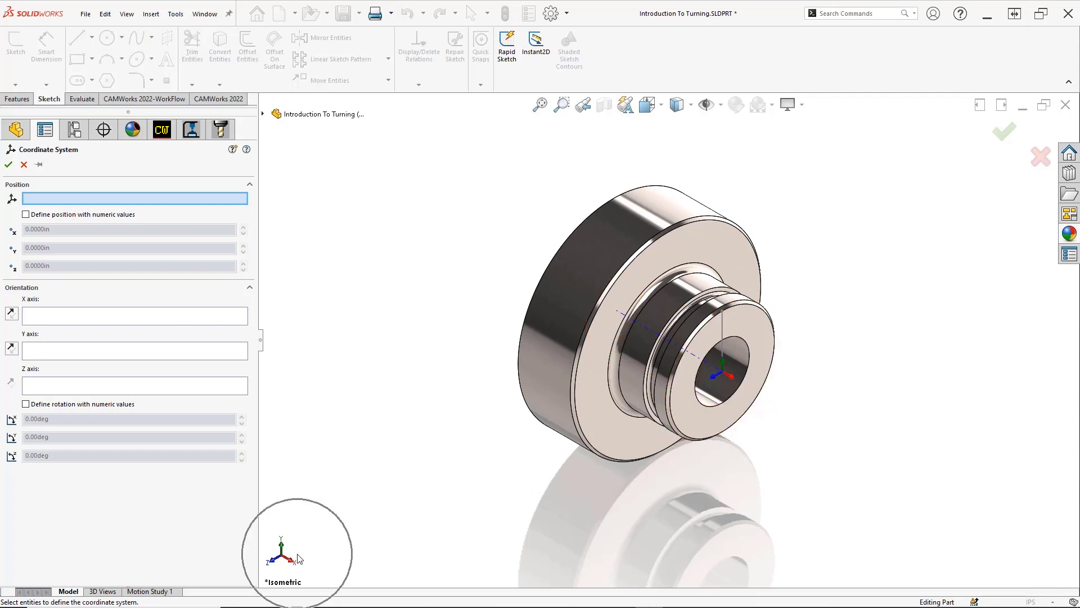
{"action": "left_click", "coordinate": [298, 558]}
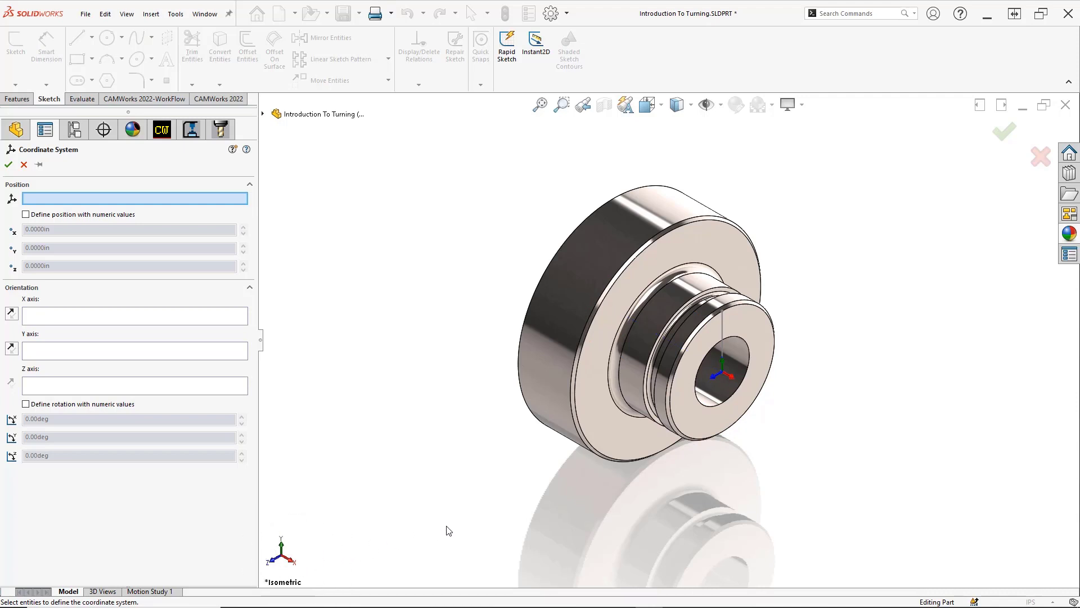
{"action": "left_click", "coordinate": [721, 372]}
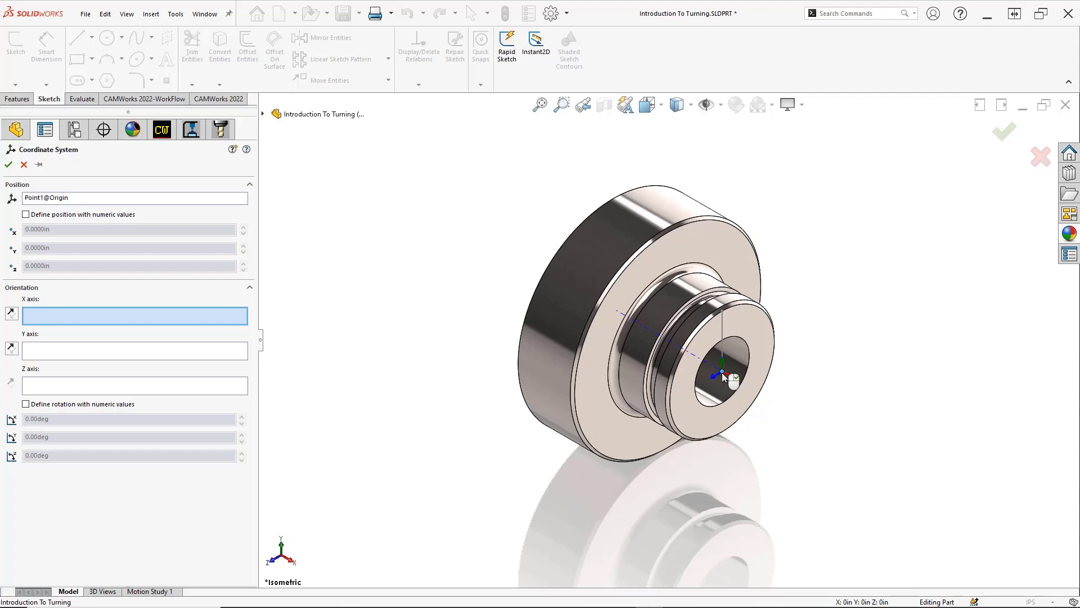
Step: Define the coordinate system's X axis with the vertical sketch line and its Z axis with the hub's end face
{"action": "left_click", "coordinate": [723, 324]}
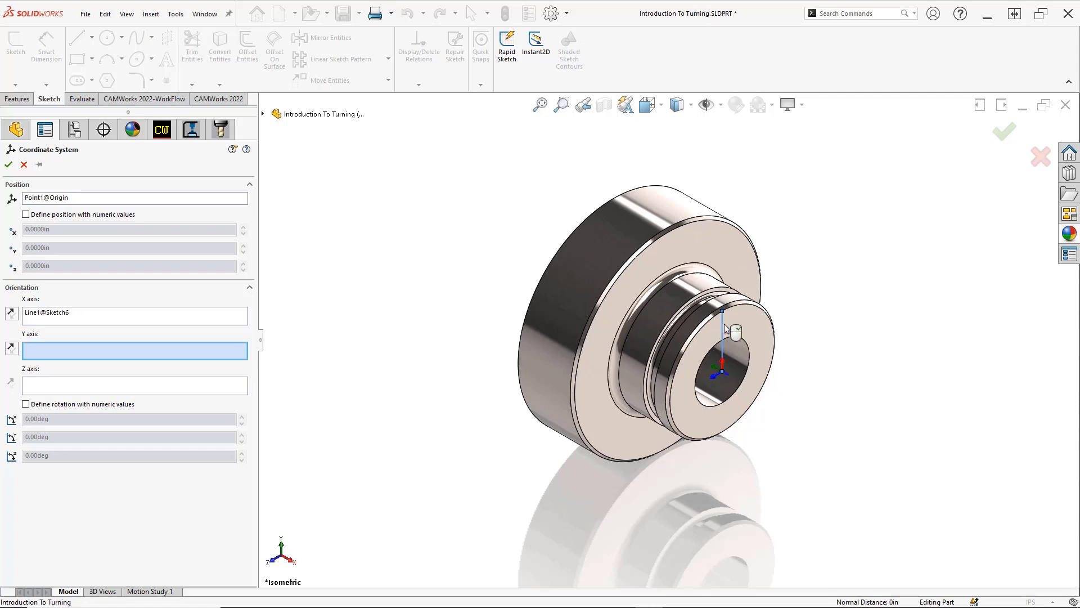
{"action": "left_click", "coordinate": [239, 388]}
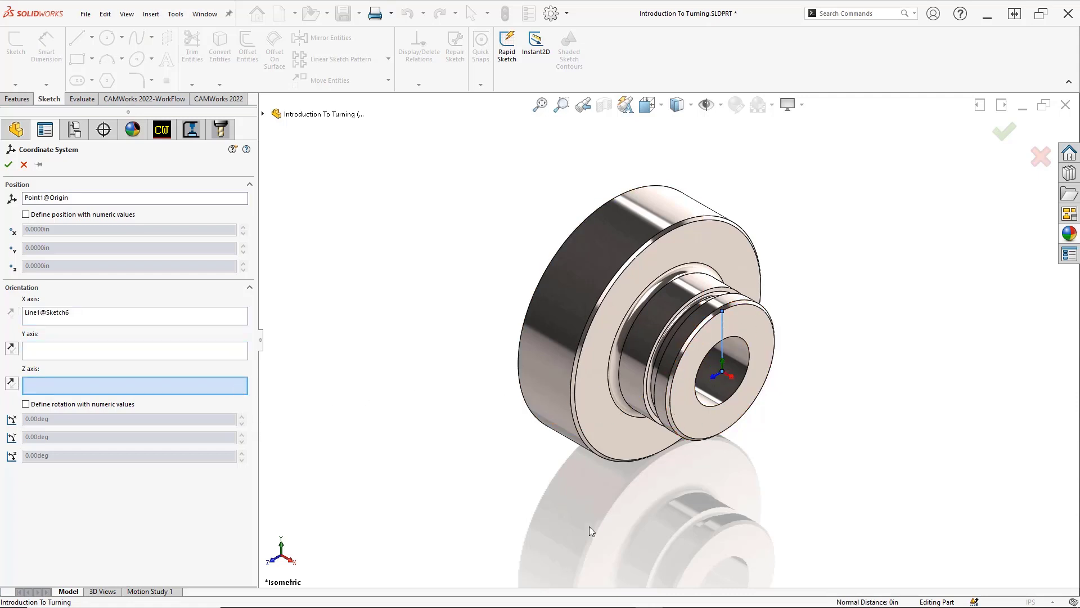
{"action": "left_click", "coordinate": [718, 423]}
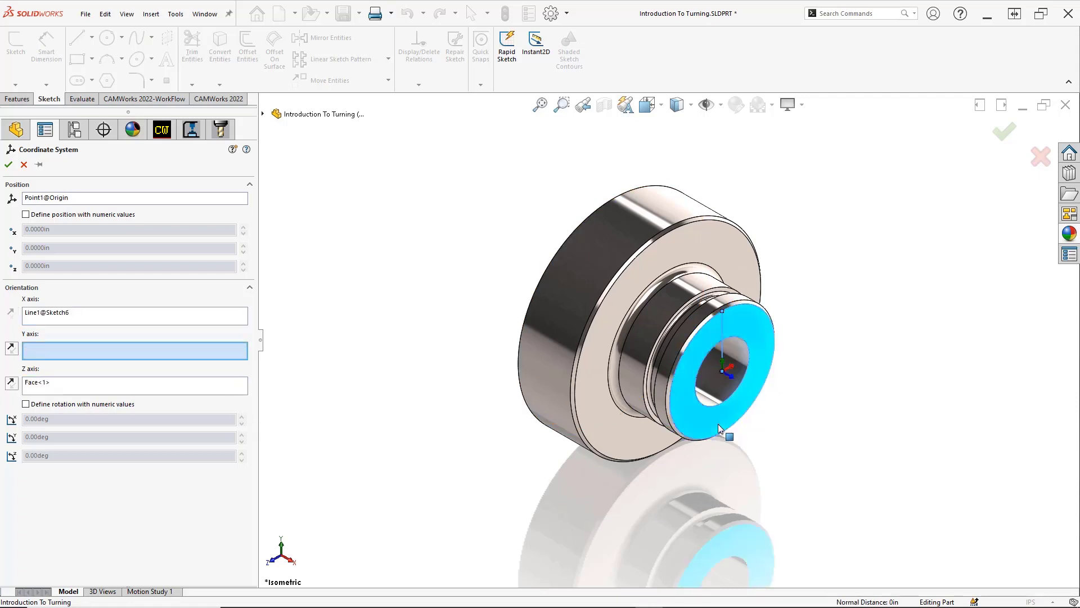
Step: Flip the axis directions so X points up along the line and Z points out of the end face, and accept the coordinate system
{"action": "key", "text": "d"}
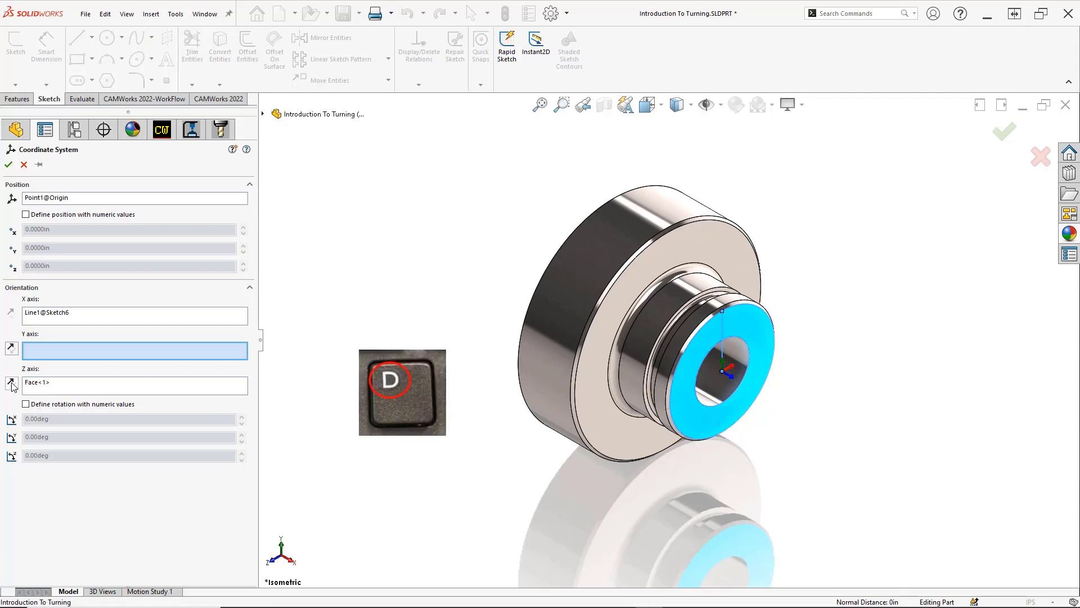
{"action": "left_click", "coordinate": [41, 318]}
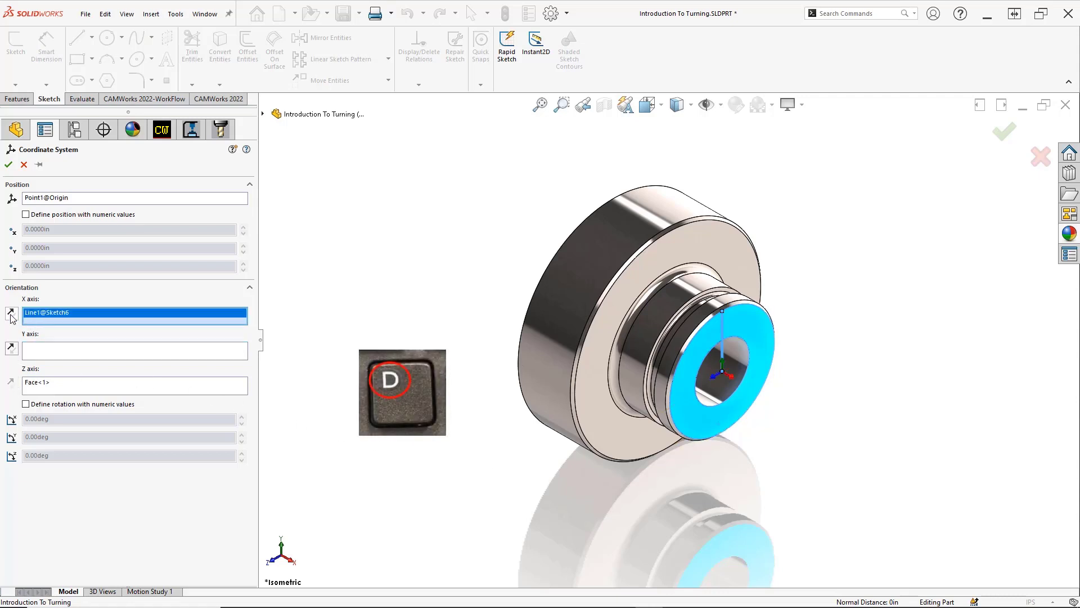
{"action": "left_click", "coordinate": [11, 315]}
{"action": "left_click", "coordinate": [11, 385]}
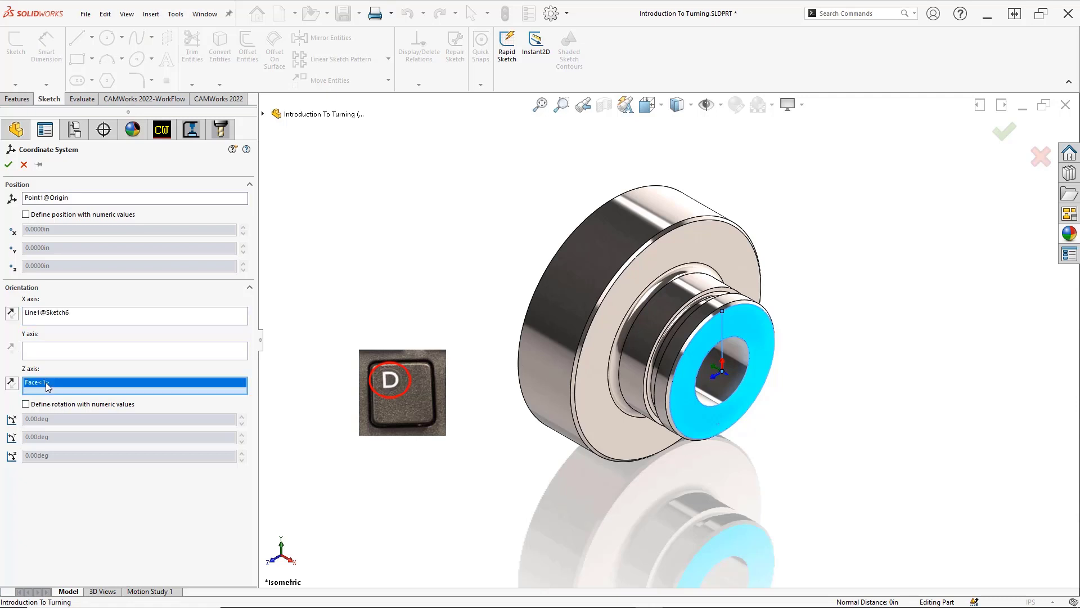
{"action": "left_click", "coordinate": [11, 385]}
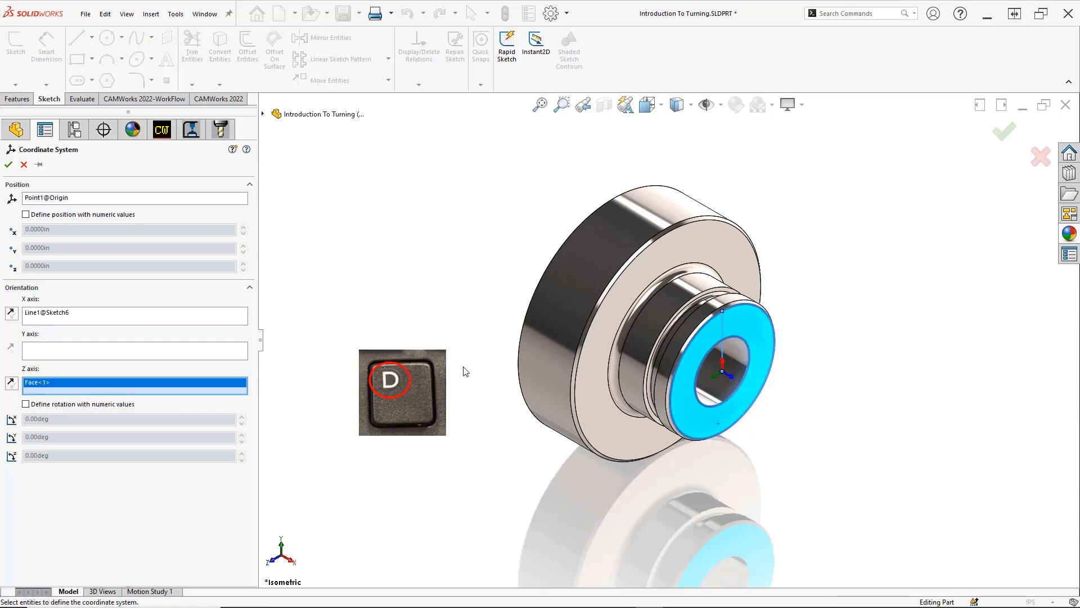
{"action": "key", "text": "d"}
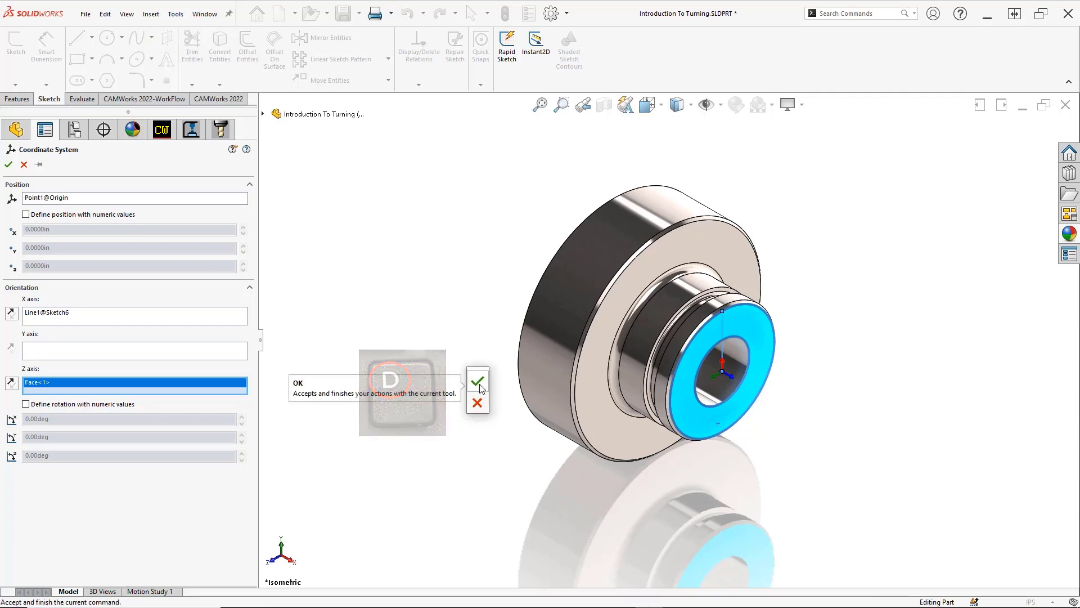
{"action": "left_click", "coordinate": [478, 384]}
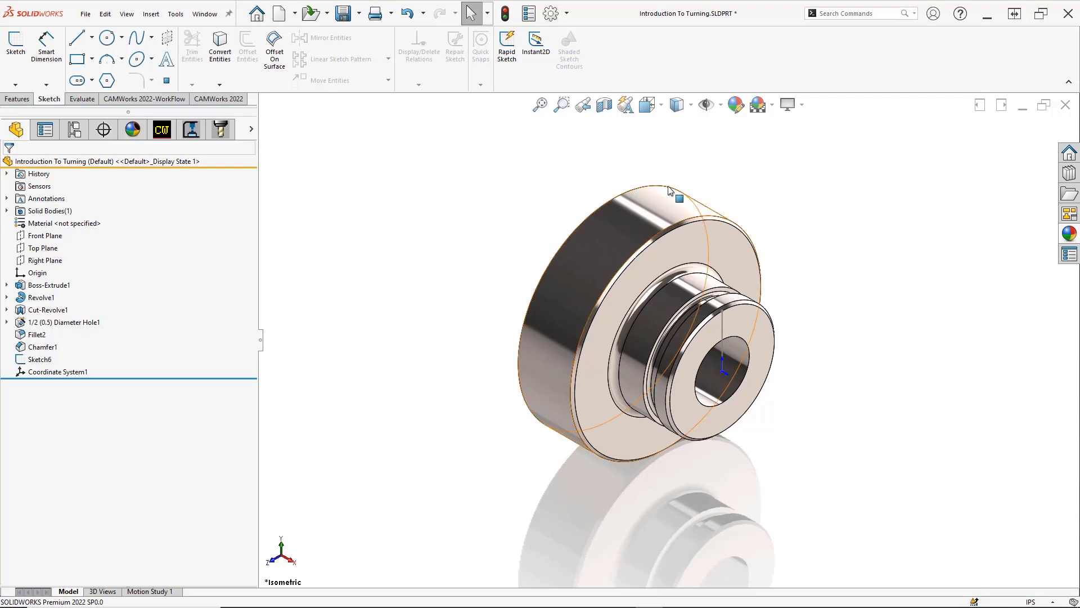
Step: Toggle the display of coordinate systems and reference geometry in the graphics area, with nothing selected
{"action": "left_click", "coordinate": [721, 105]}
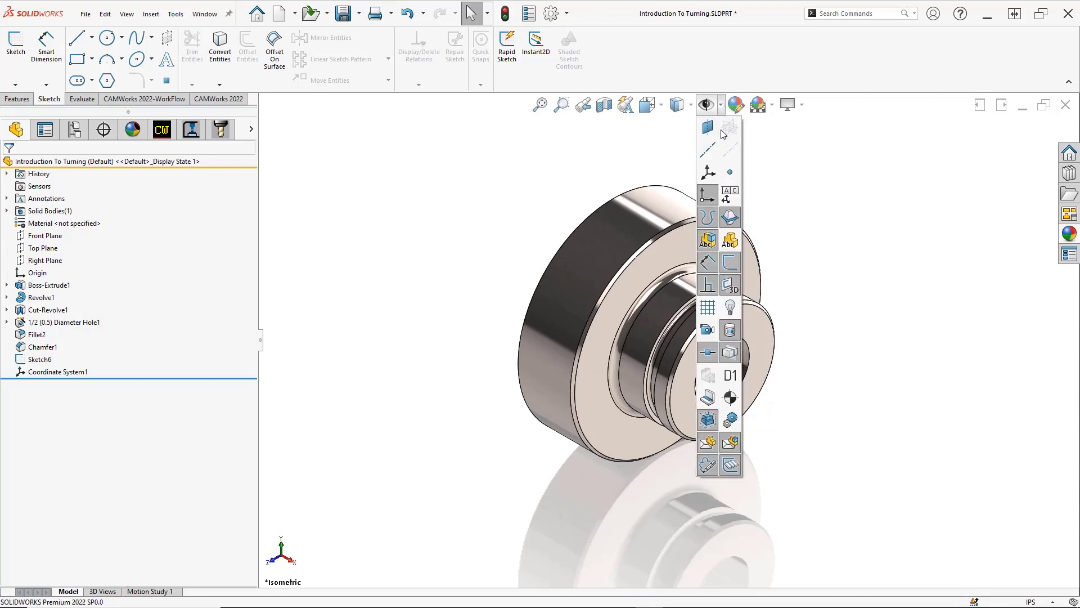
{"action": "left_click", "coordinate": [715, 178]}
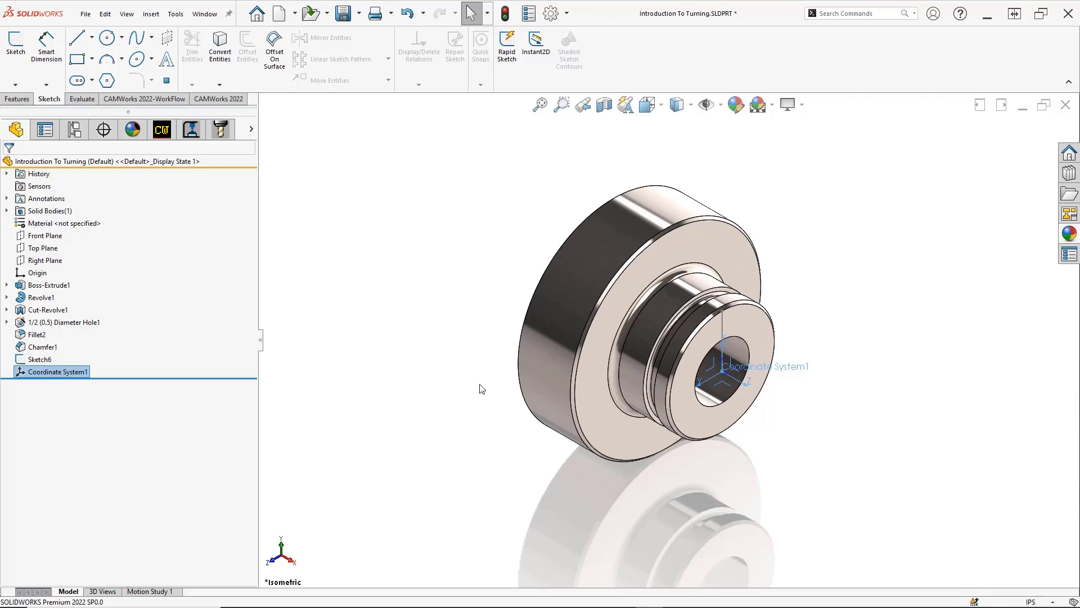
{"action": "left_click", "coordinate": [481, 388]}
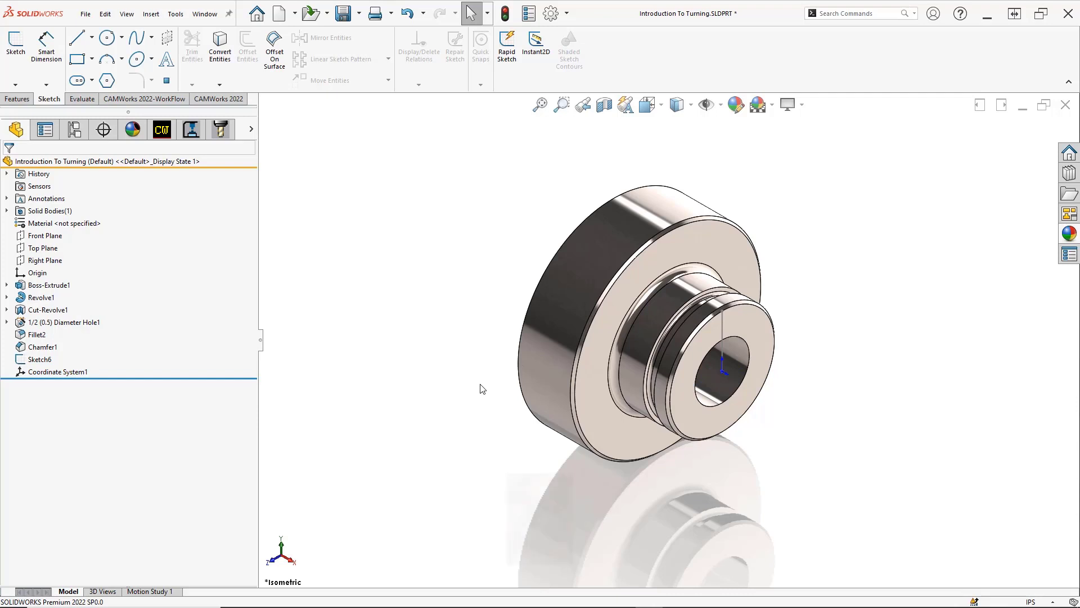
{"action": "key", "text": "q"}
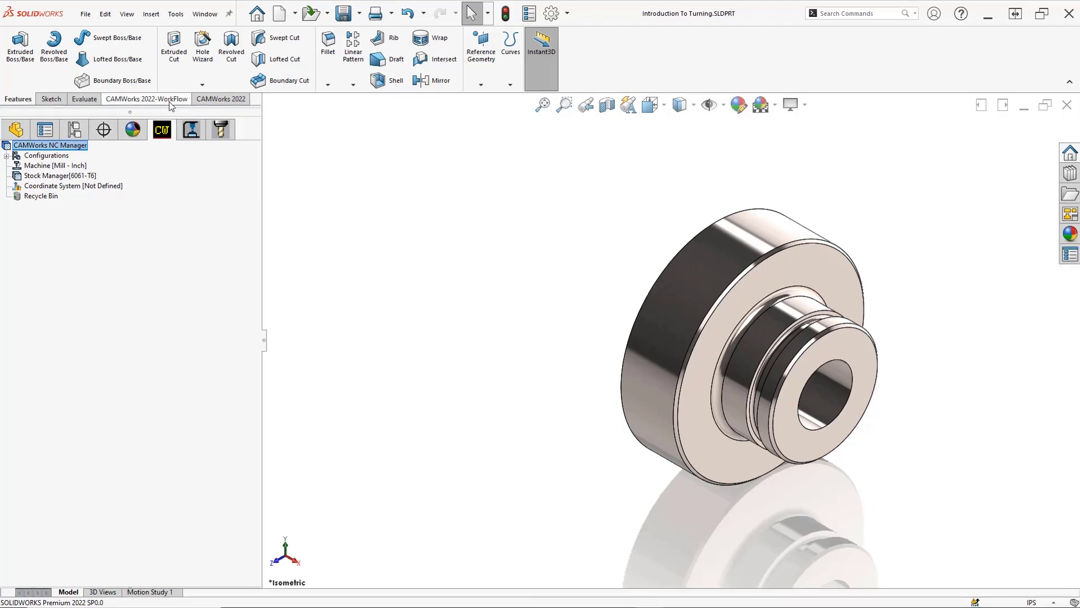
Step: Bring up the CAMWorks 2022 commands and open the definition of the Mill - Inch machine for editing
{"action": "left_click", "coordinate": [146, 99]}
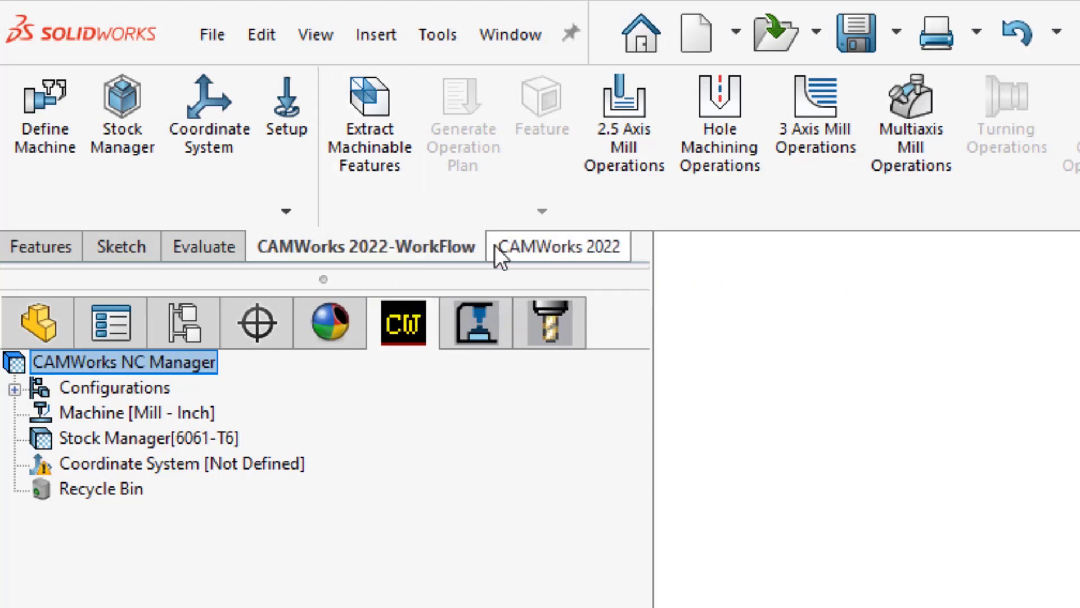
{"action": "left_click", "coordinate": [494, 247]}
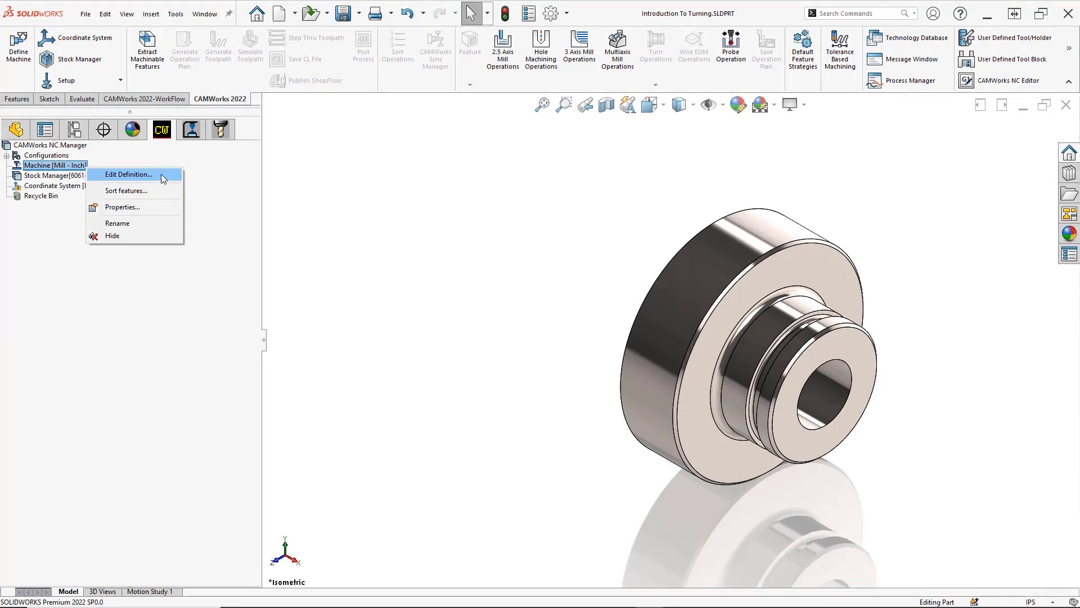
{"action": "left_click", "coordinate": [162, 179]}
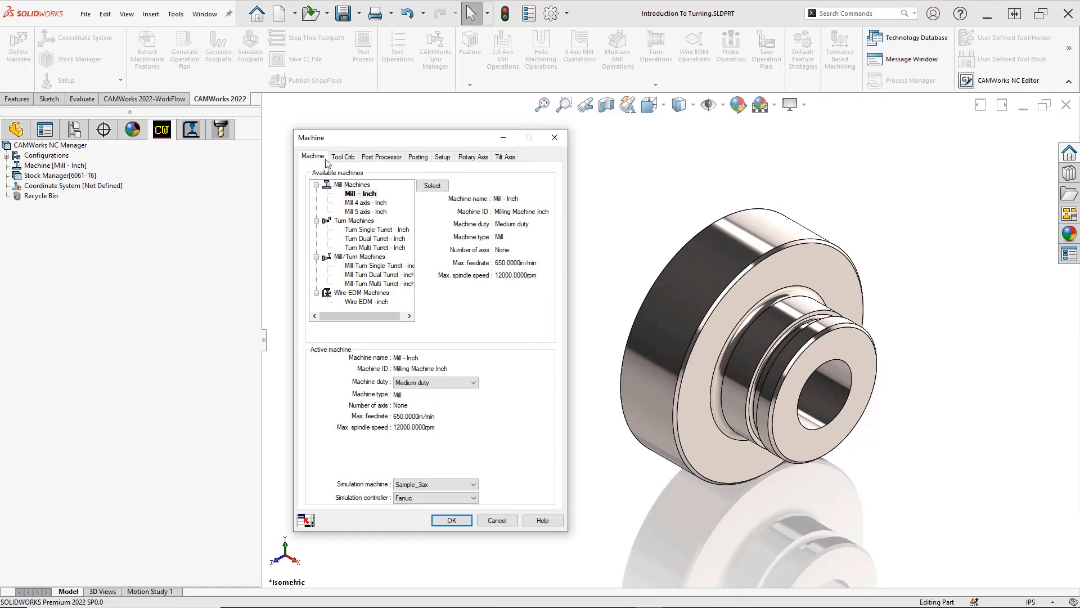
Step: Make Turn Single Turret - Inch the active machine and Tool Crib 2 Rear (Inch) its active tool crib
{"action": "left_click", "coordinate": [343, 158]}
{"action": "left_click", "coordinate": [367, 162]}
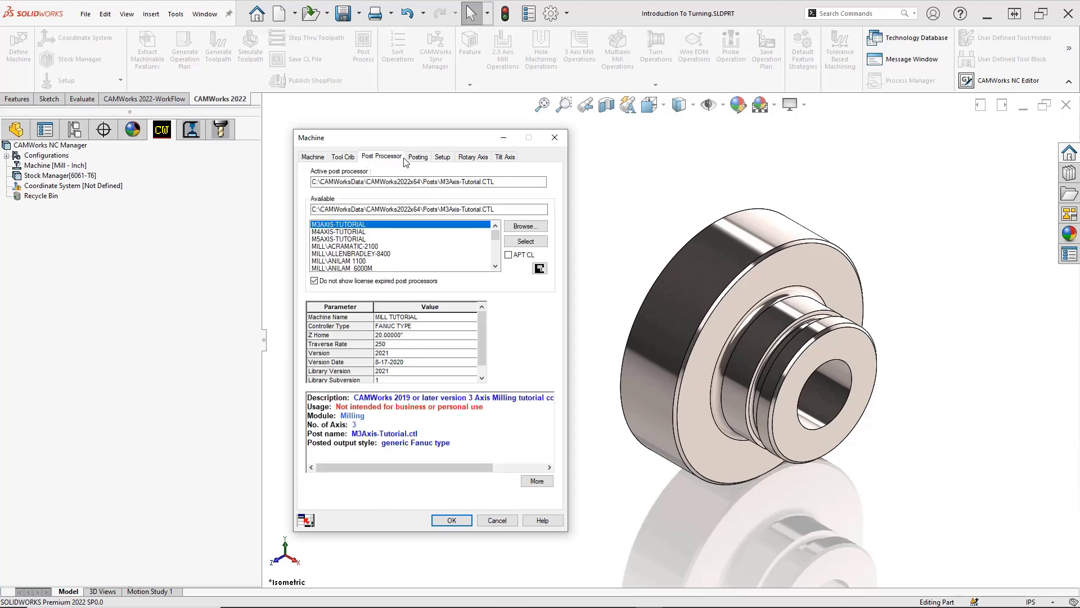
{"action": "left_click", "coordinate": [323, 161]}
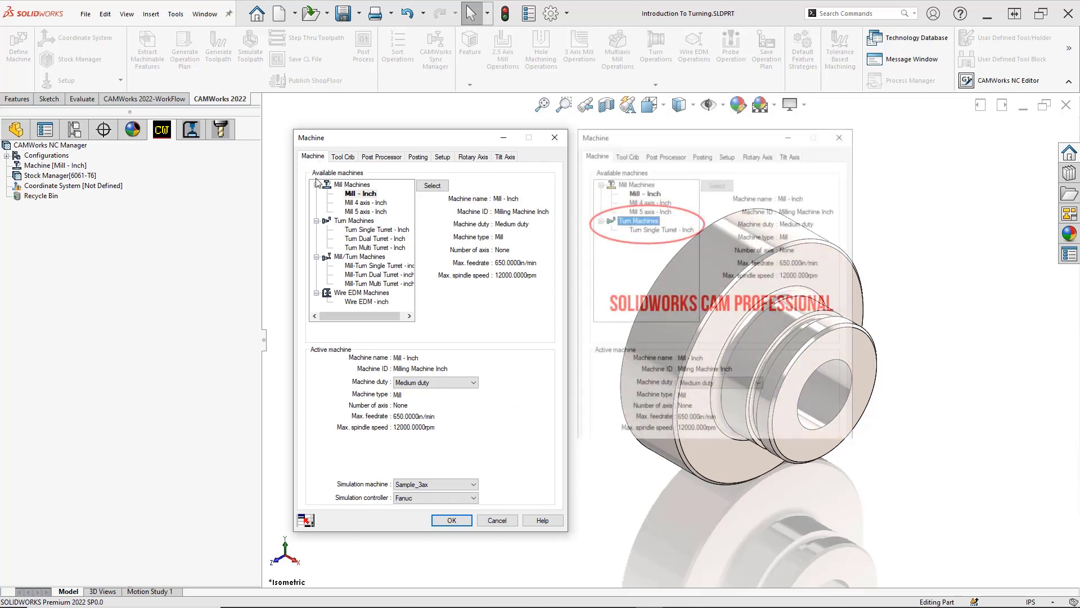
{"action": "left_click", "coordinate": [355, 221]}
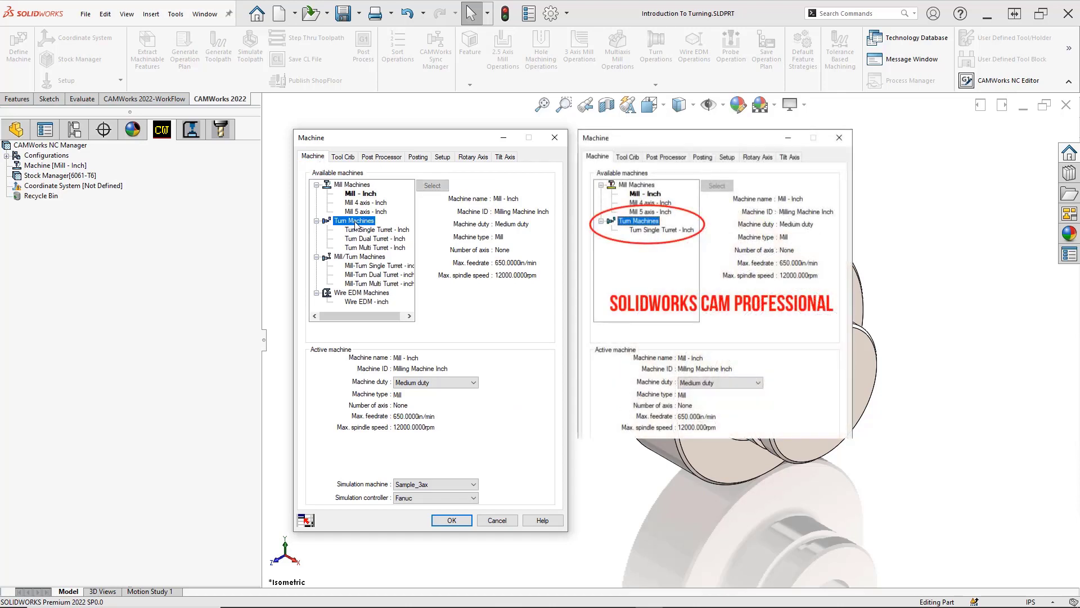
{"action": "left_click", "coordinate": [397, 232]}
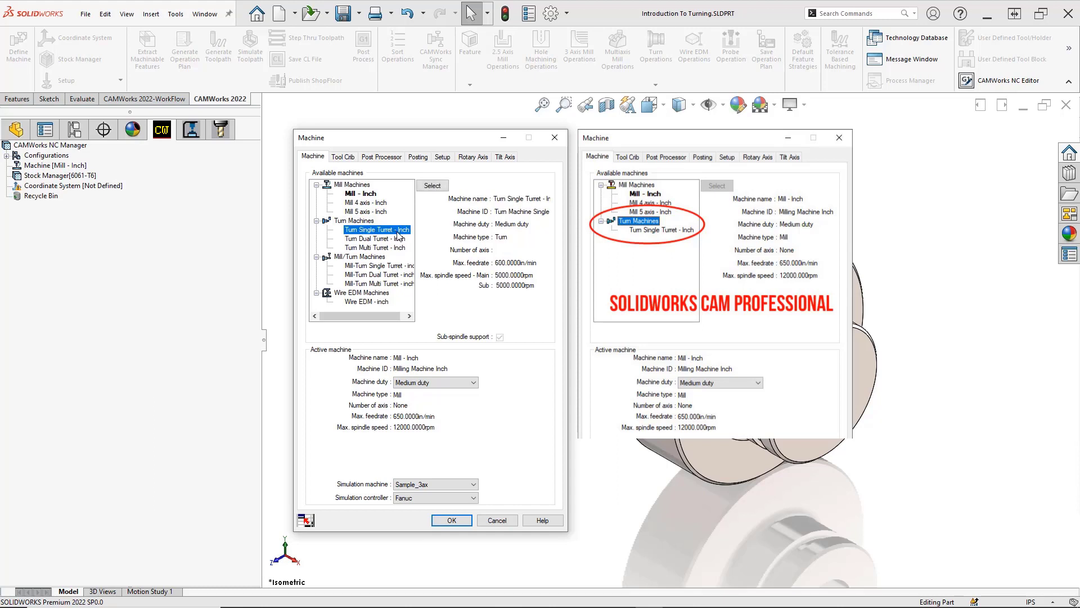
{"action": "left_click", "coordinate": [446, 190]}
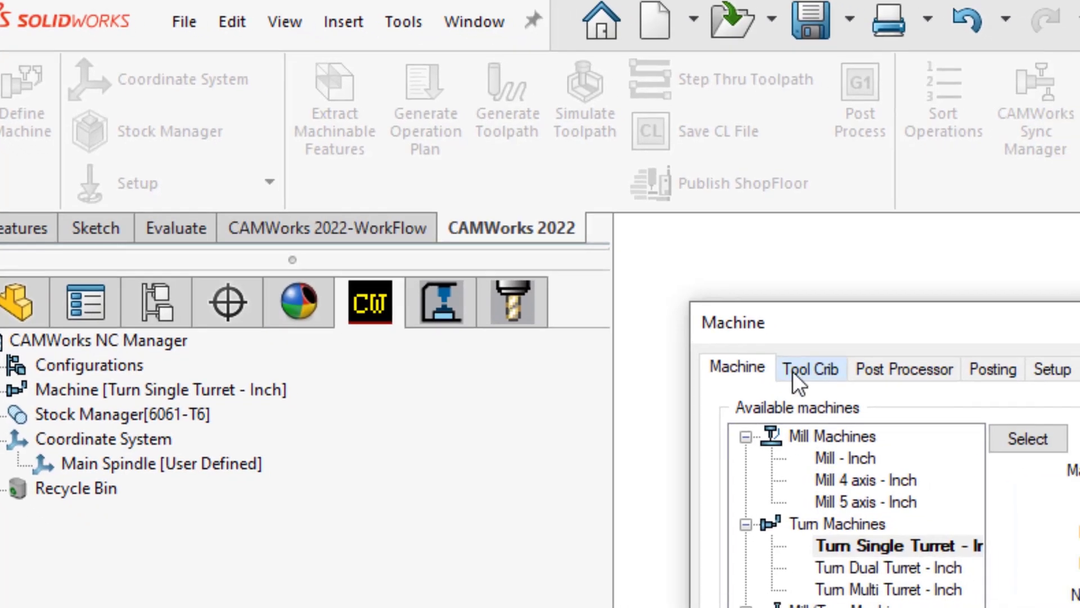
{"action": "left_click", "coordinate": [844, 392]}
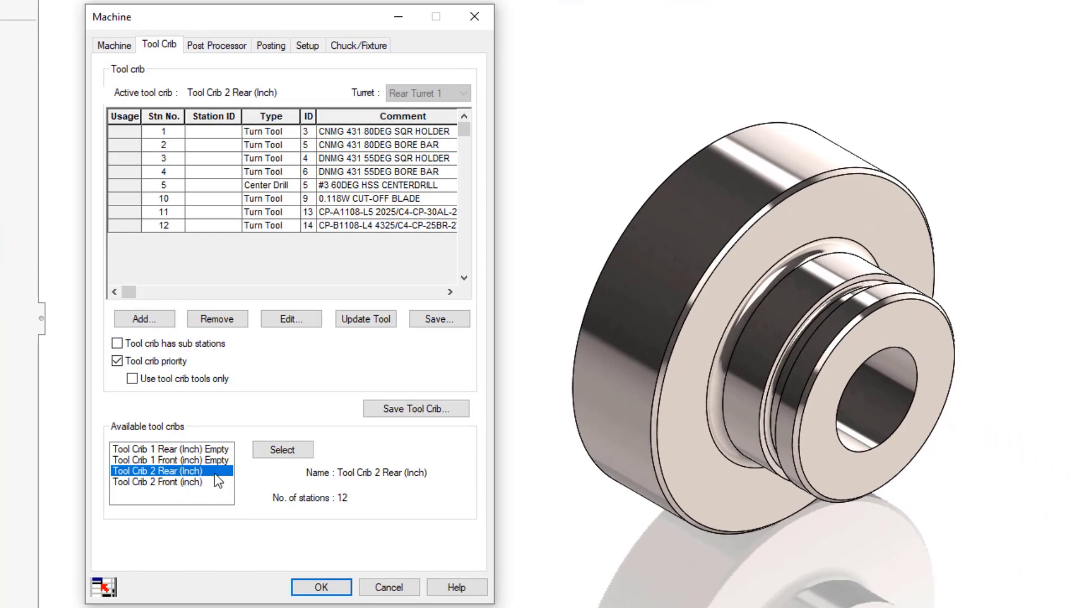
{"action": "left_click", "coordinate": [262, 451]}
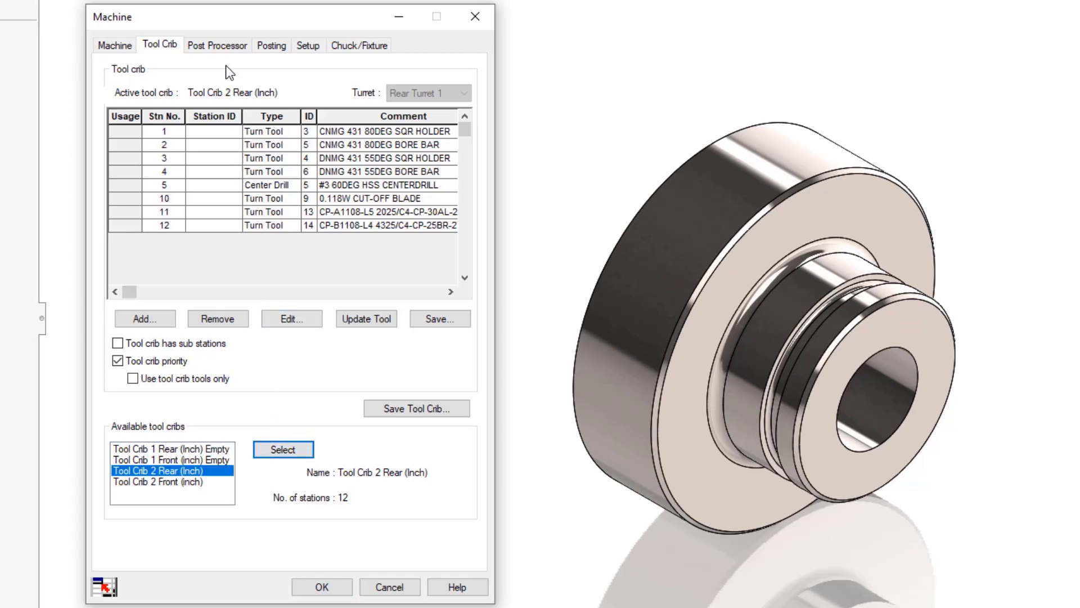
Step: Look through the available turning post processors and make TURN\HAAS_ST20 the active one
{"action": "left_click", "coordinate": [225, 50]}
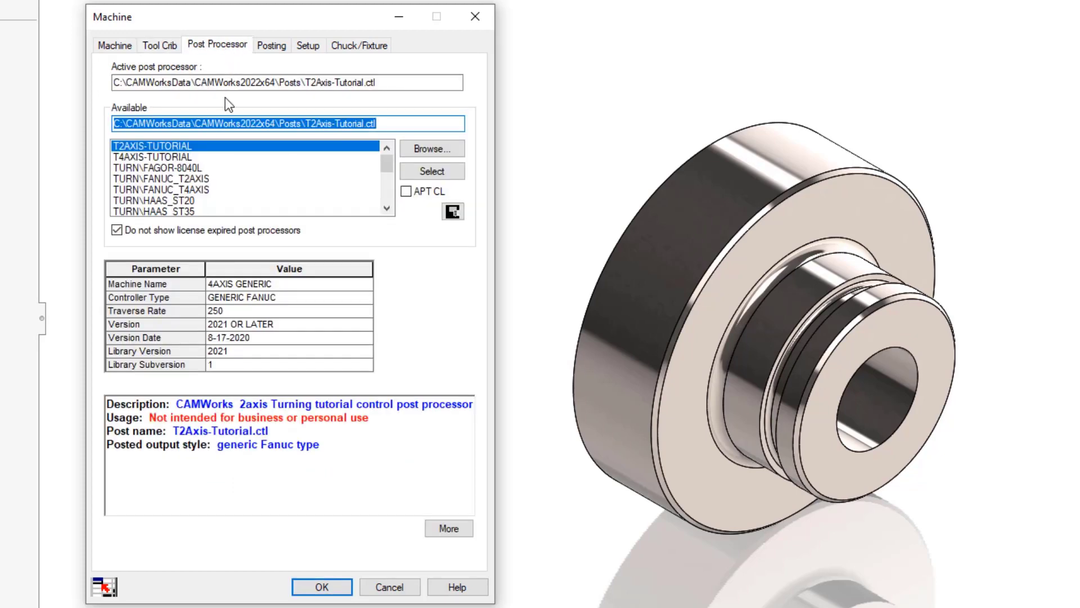
{"action": "left_click", "coordinate": [188, 159]}
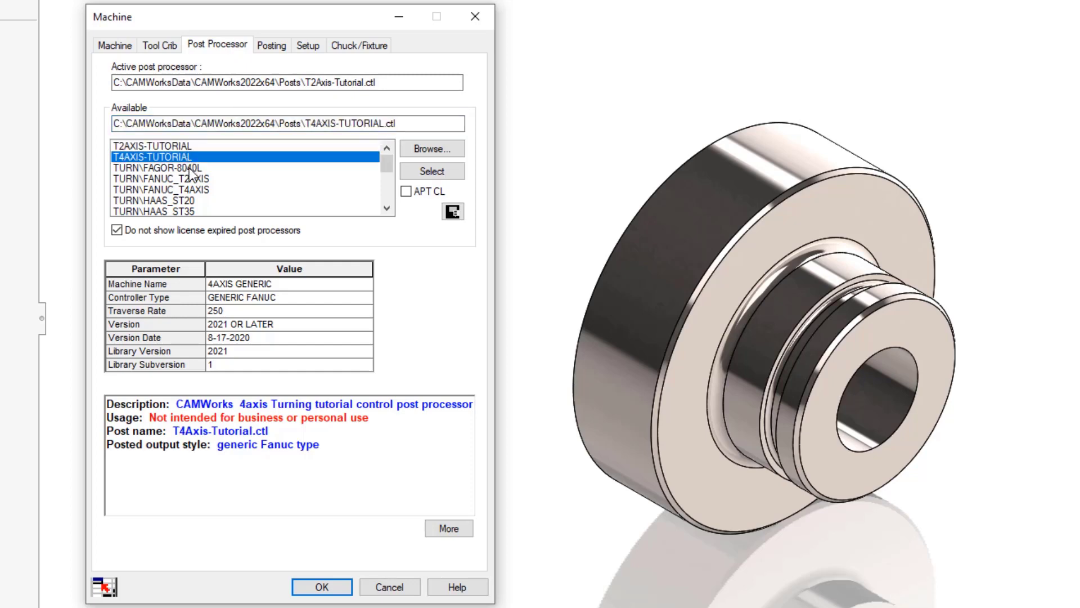
{"action": "left_click", "coordinate": [190, 169]}
{"action": "left_click", "coordinate": [189, 177]}
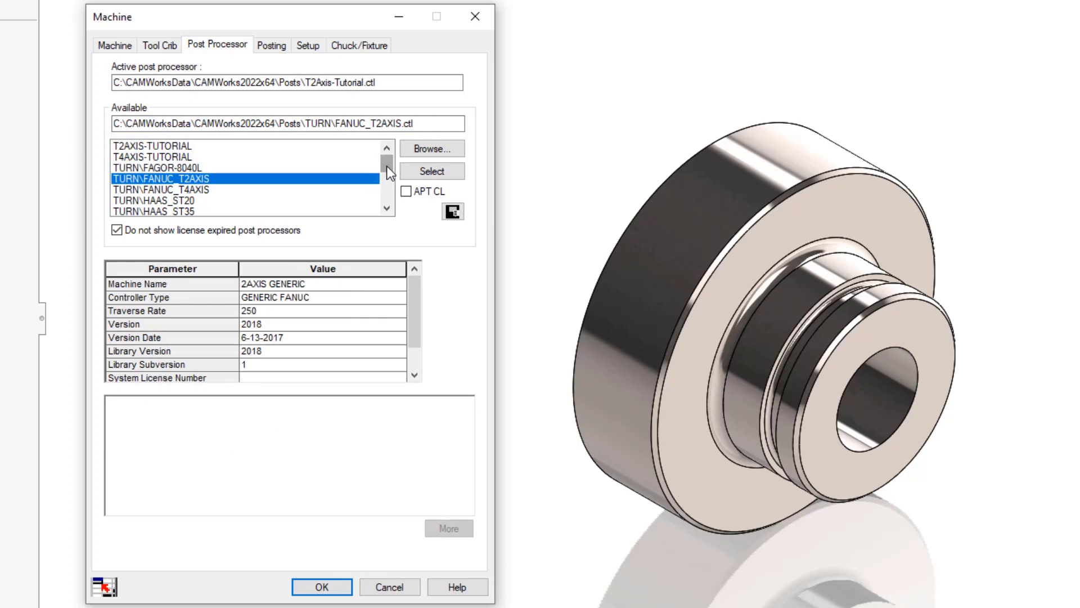
{"action": "left_click_drag", "start_coordinate": [386, 166], "coordinate": [387, 171]}
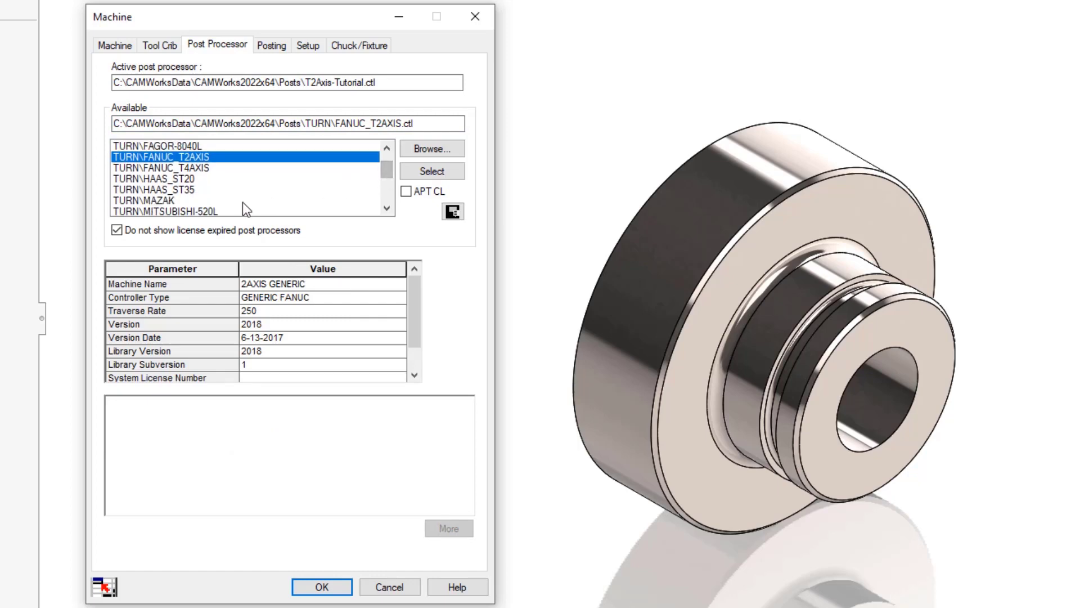
{"action": "left_click", "coordinate": [186, 180]}
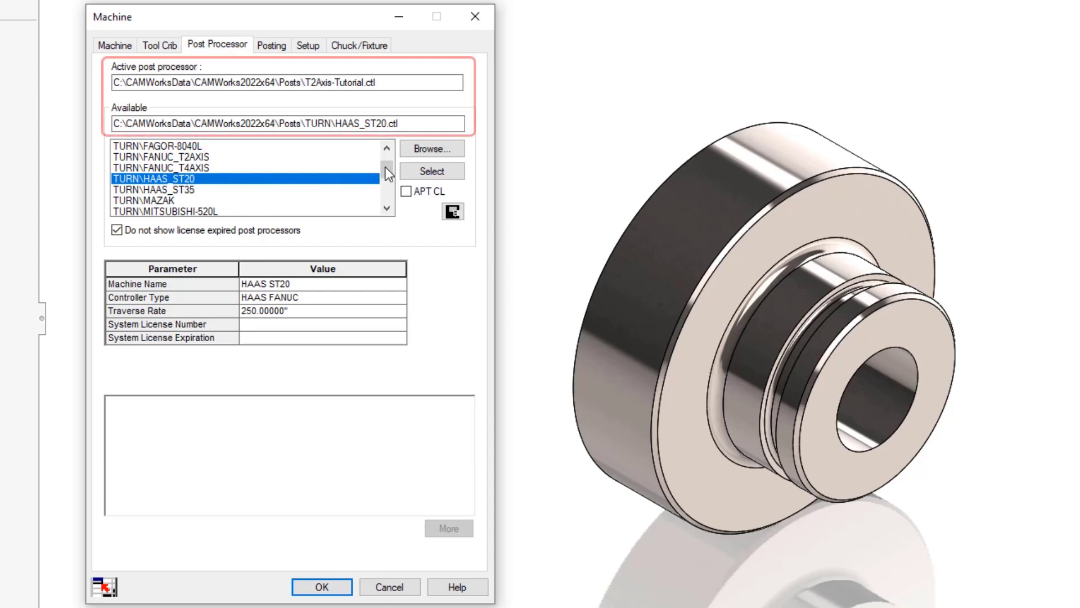
{"action": "left_click", "coordinate": [419, 176]}
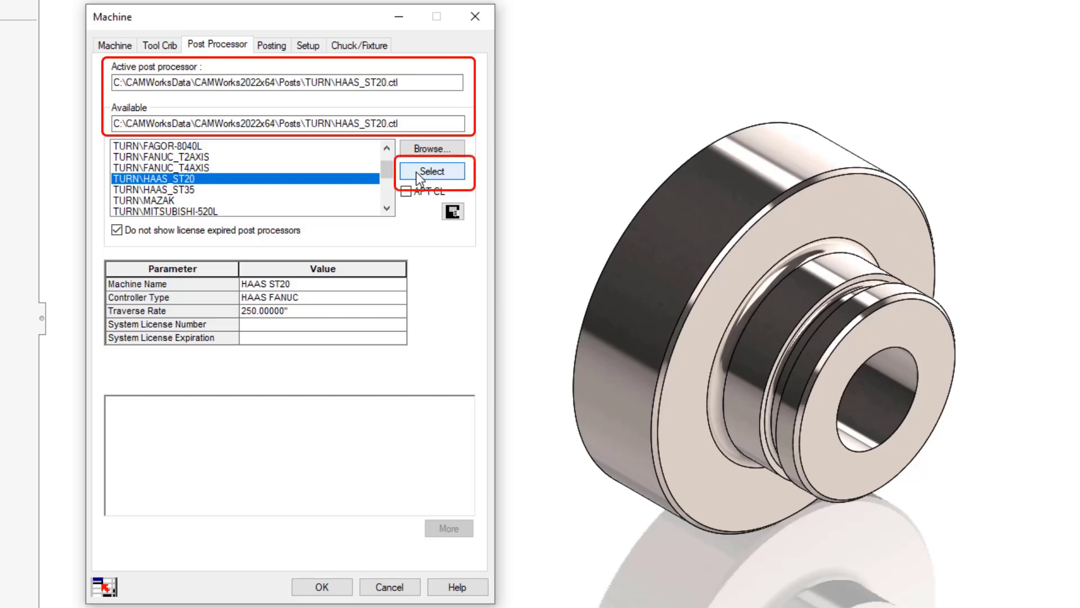
{"action": "left_click", "coordinate": [401, 124]}
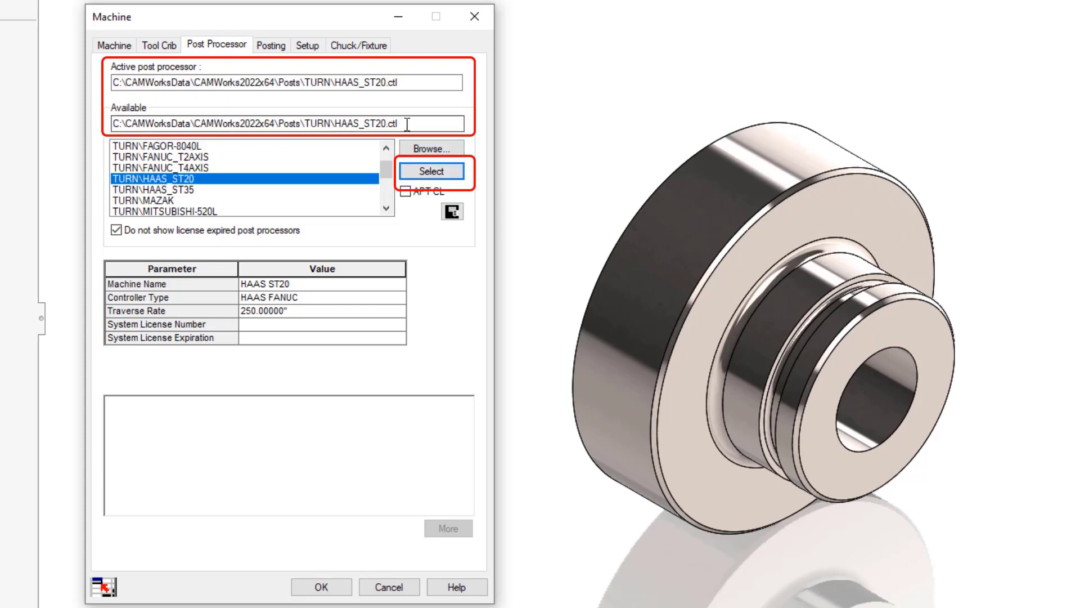
{"action": "left_click_drag", "start_coordinate": [401, 124], "coordinate": [123, 125]}
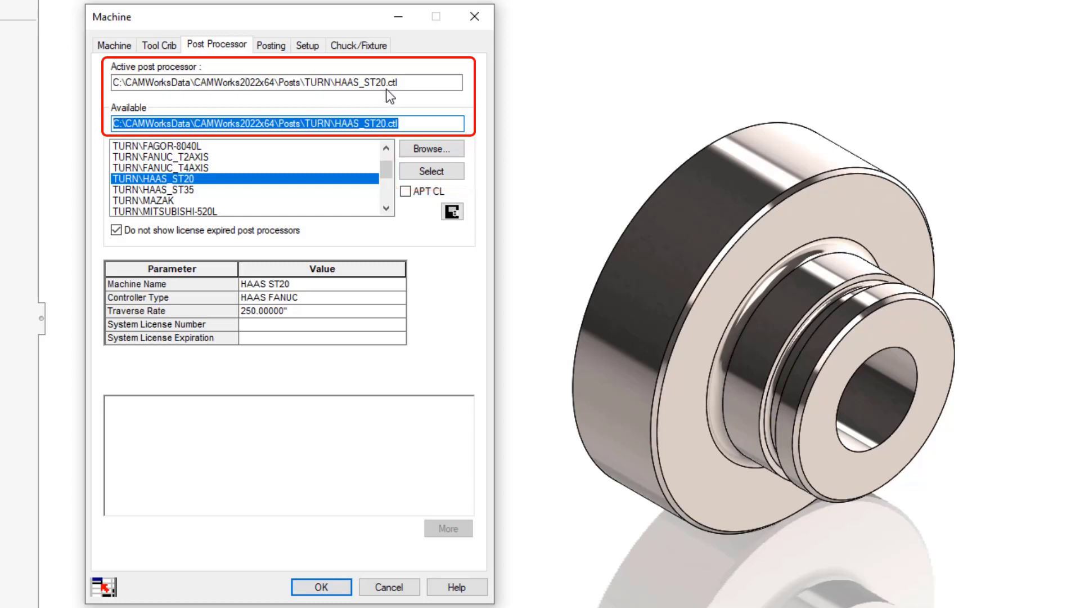
{"action": "left_click_drag", "start_coordinate": [416, 84], "coordinate": [91, 89]}
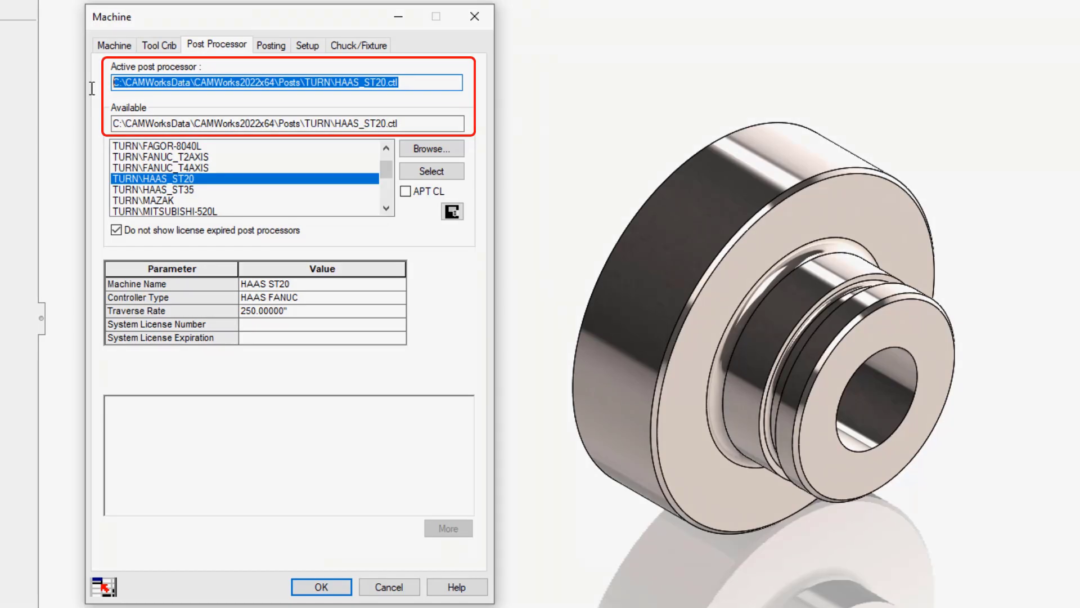
Step: Set the posting program number to 100 and go through the material, Z and X preset, and maximum RPM parameters
{"action": "left_click", "coordinate": [270, 45]}
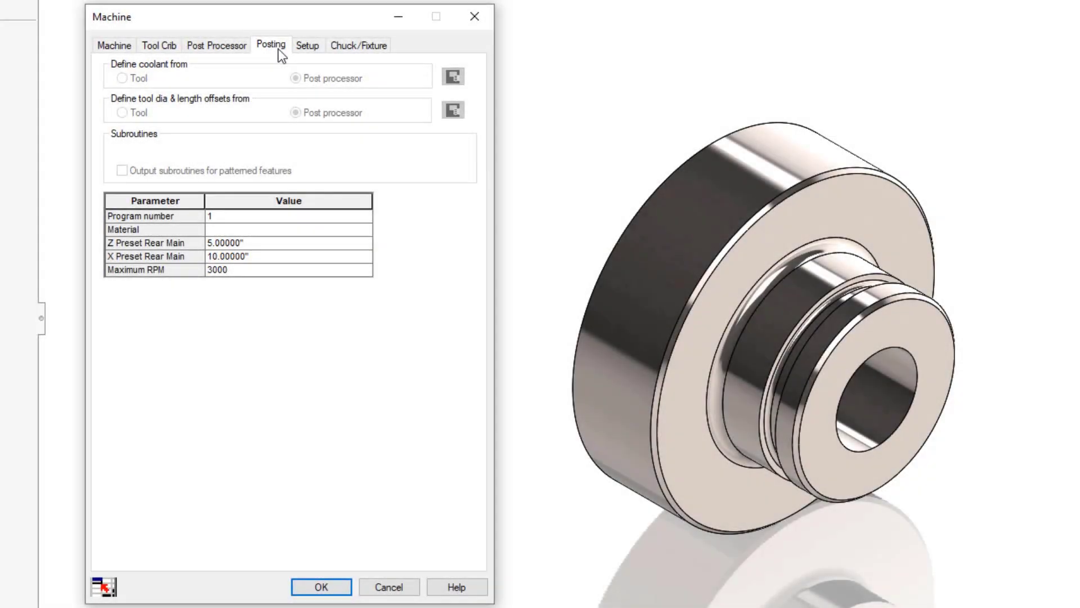
{"action": "left_click", "coordinate": [231, 216]}
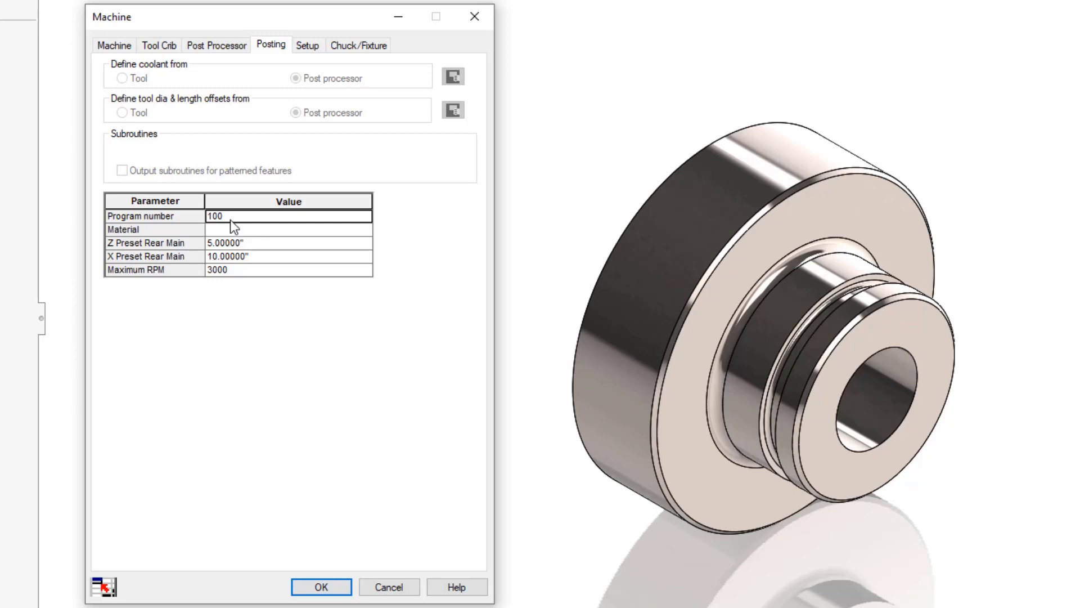
{"action": "left_click", "coordinate": [231, 226]}
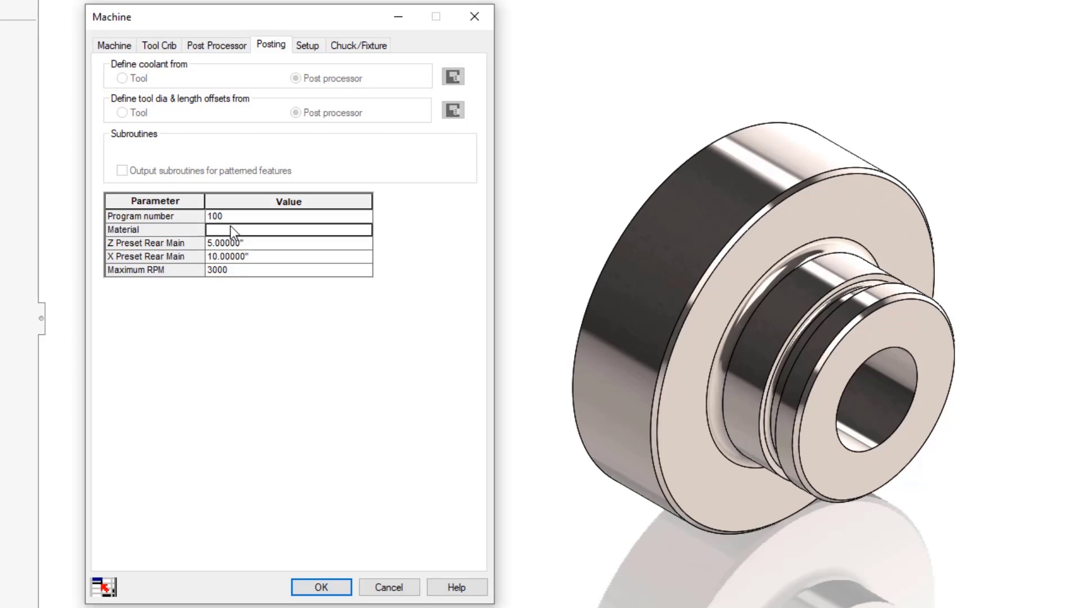
{"action": "left_click", "coordinate": [258, 247]}
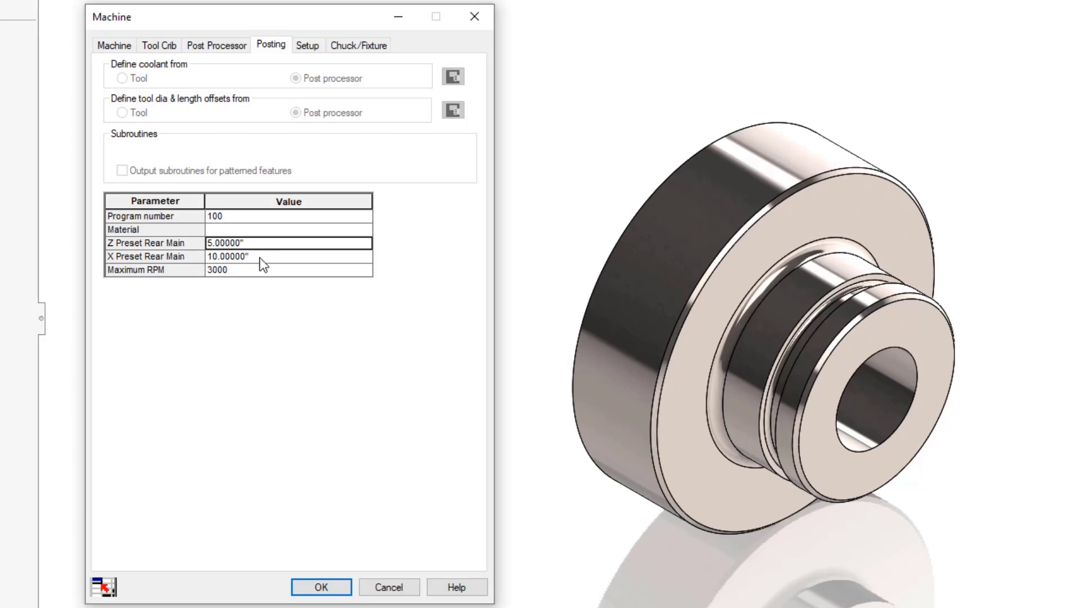
{"action": "left_click", "coordinate": [259, 258]}
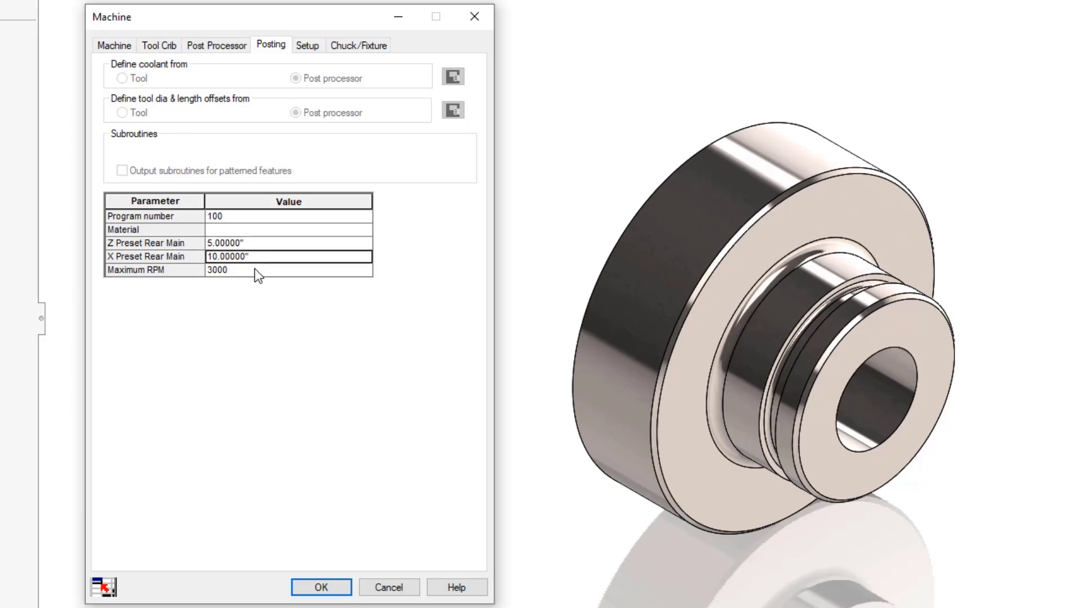
{"action": "left_click", "coordinate": [258, 271]}
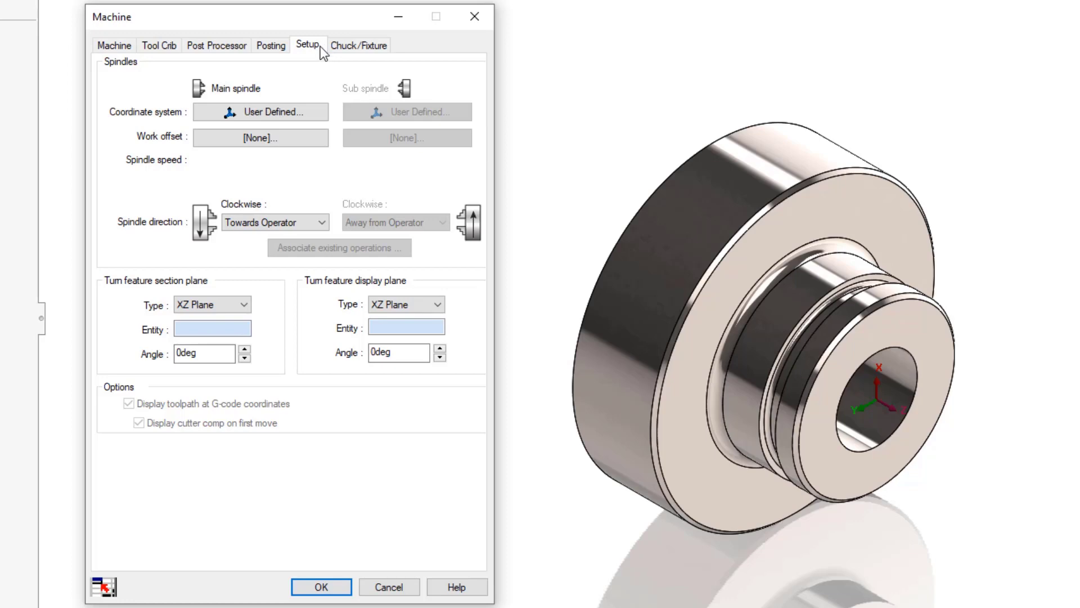
Step: Define the main spindle coordinate system with the SOLIDWORKS Coordinate System method, using Coordinate System1, and accept it
{"action": "left_click", "coordinate": [312, 112]}
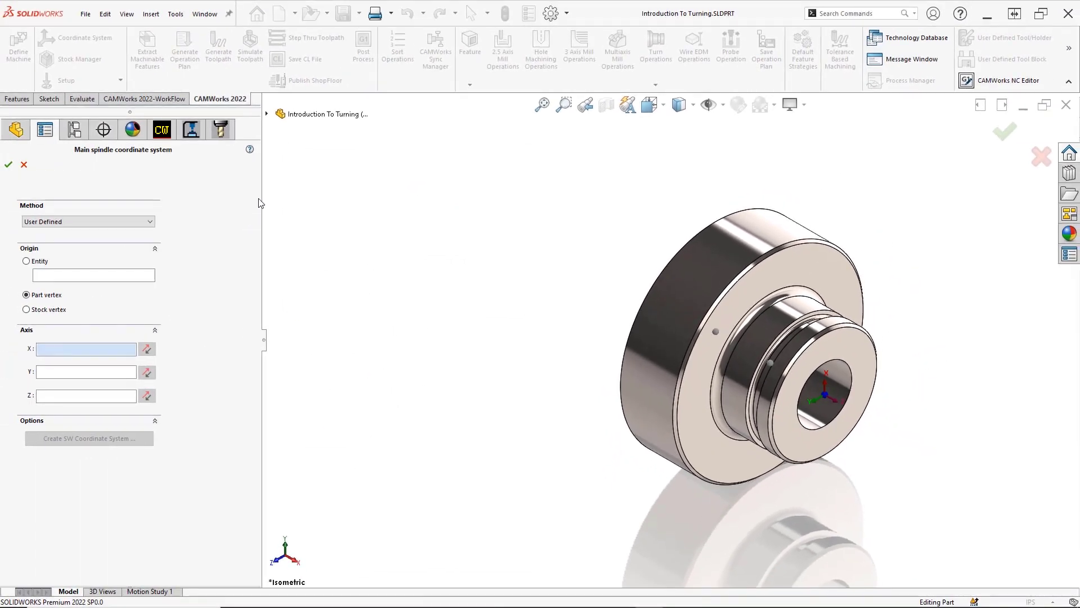
{"action": "left_click", "coordinate": [267, 114]}
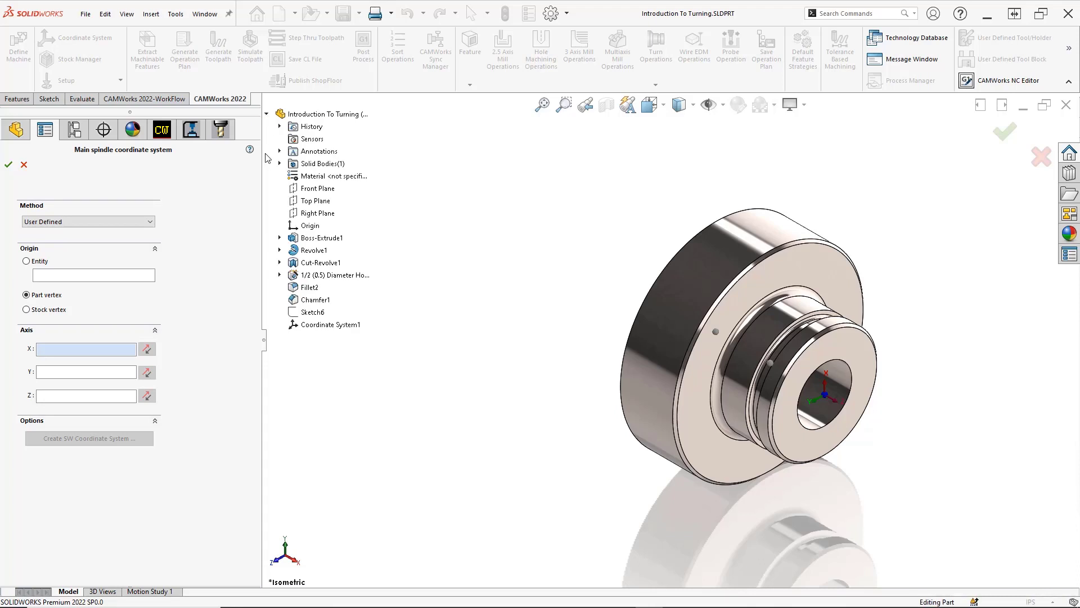
{"action": "left_click", "coordinate": [151, 225]}
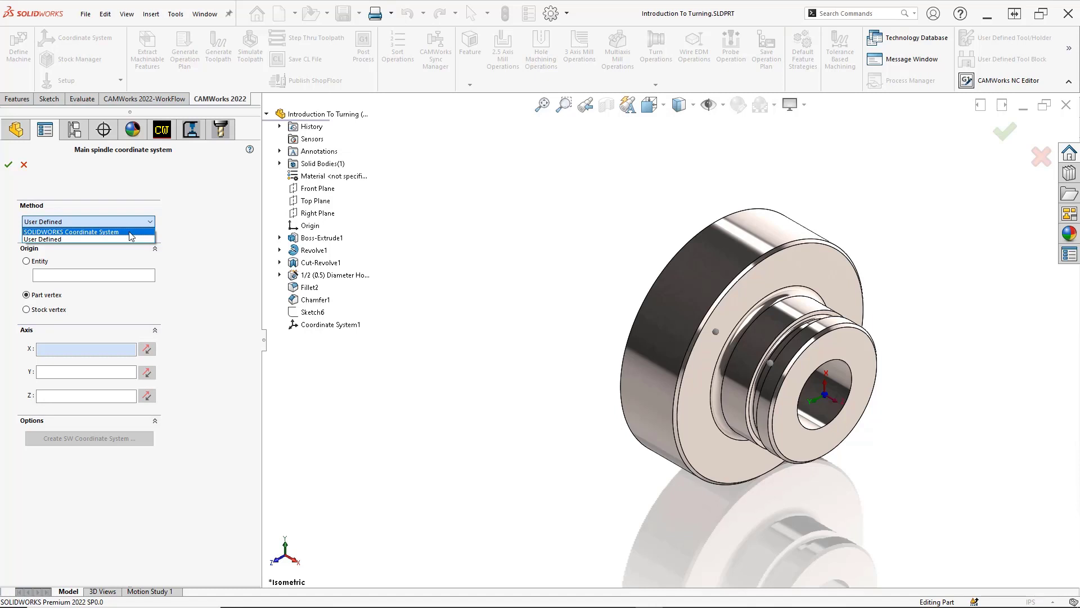
{"action": "left_click", "coordinate": [130, 236]}
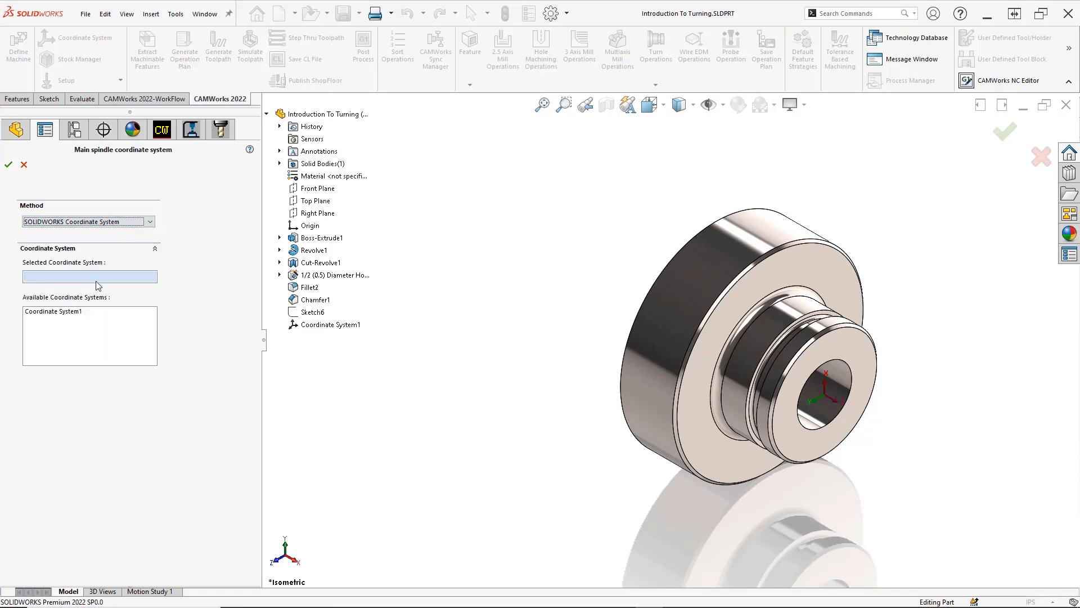
{"action": "left_click", "coordinate": [78, 313]}
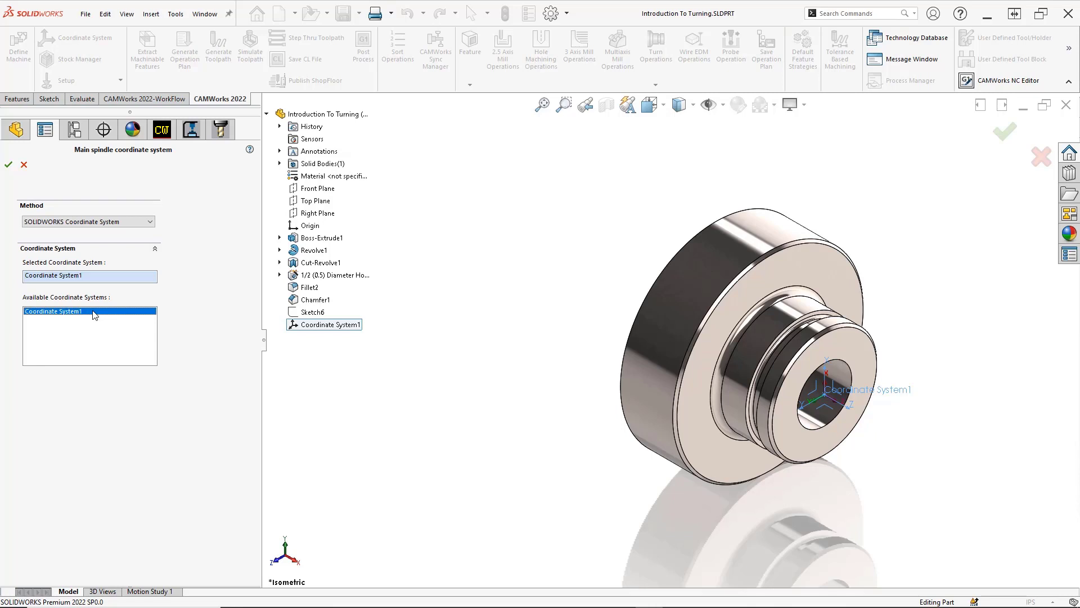
{"action": "right_click", "coordinate": [288, 370]}
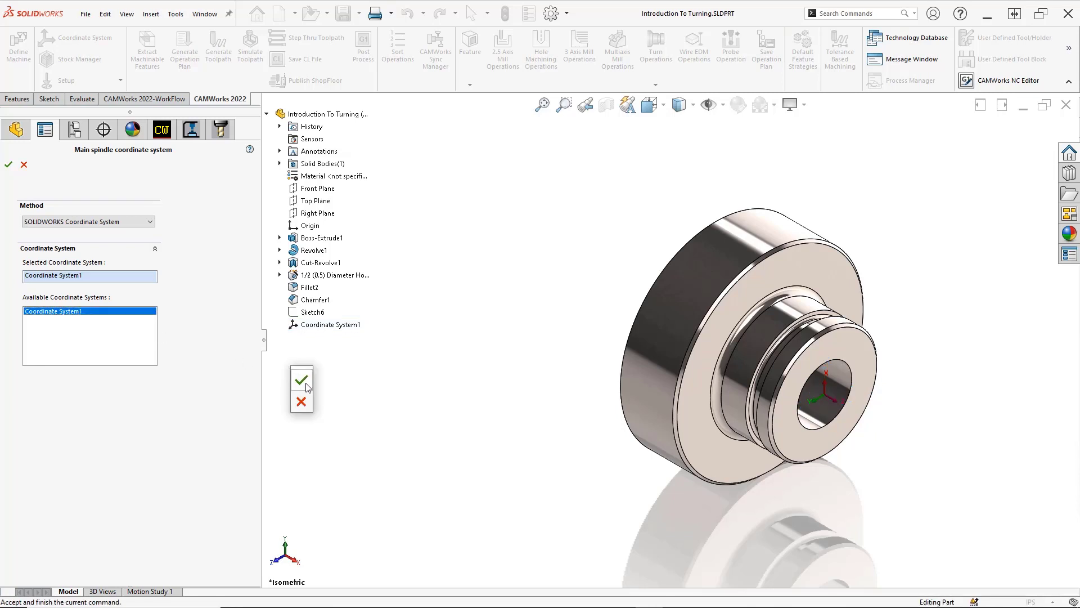
{"action": "left_click", "coordinate": [307, 385]}
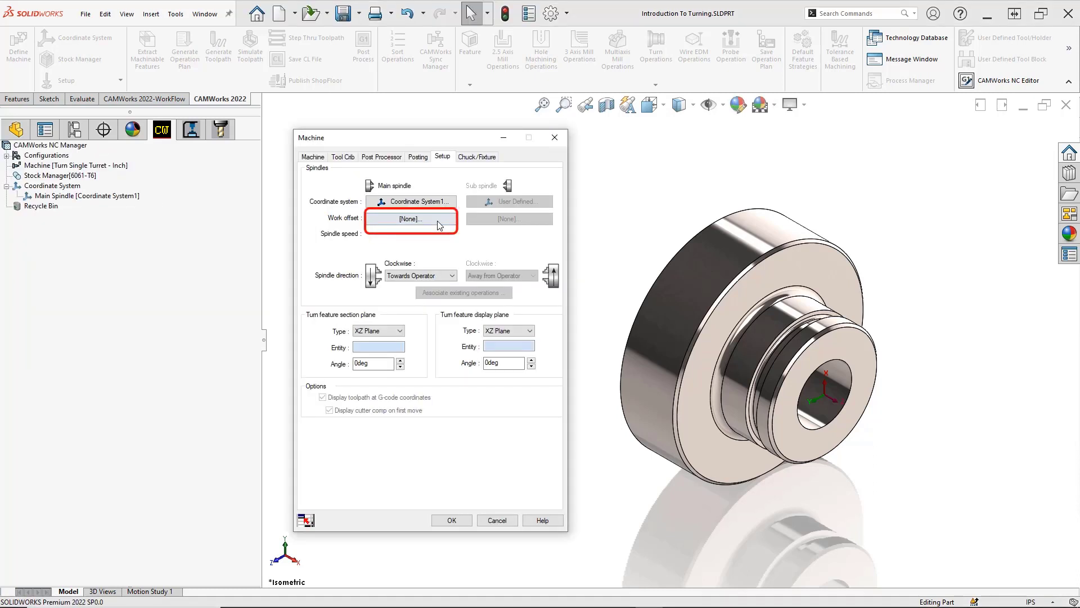
Step: Set the main spindle's work offset to Work Coordinate 54 and check the options for the clockwise spindle direction
{"action": "left_click", "coordinate": [437, 221]}
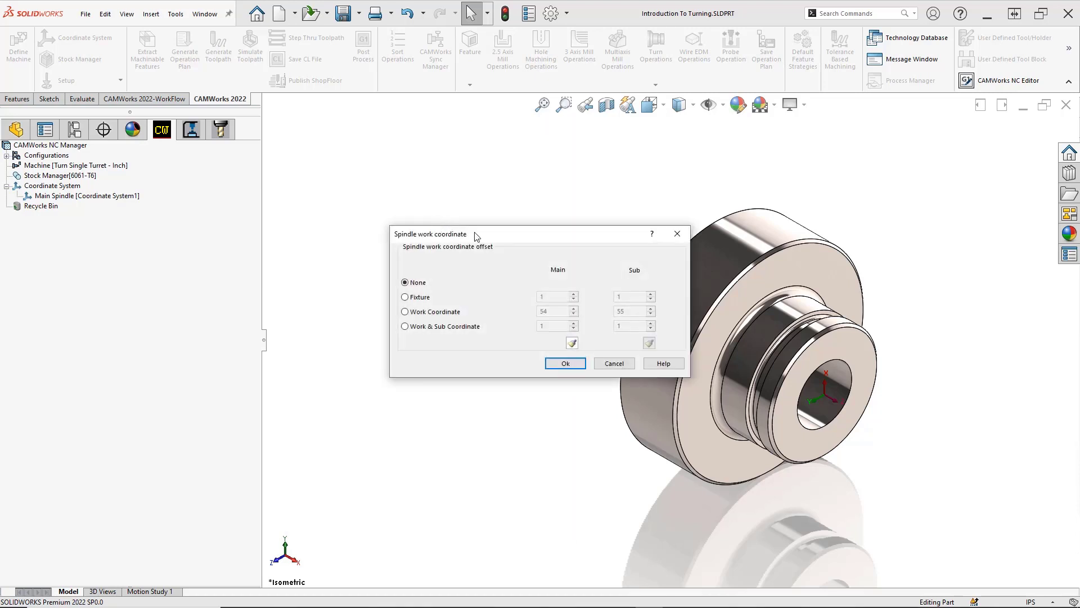
{"action": "left_click", "coordinate": [438, 312]}
{"action": "left_click", "coordinate": [416, 285]}
{"action": "left_click", "coordinate": [411, 298]}
{"action": "left_click", "coordinate": [411, 313]}
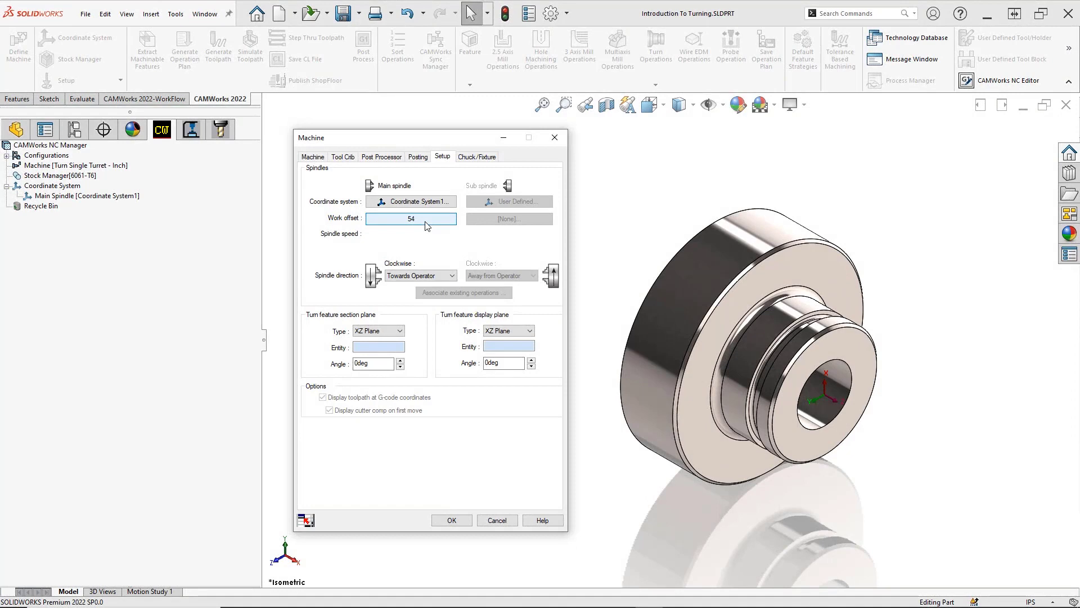
{"action": "left_click", "coordinate": [453, 275]}
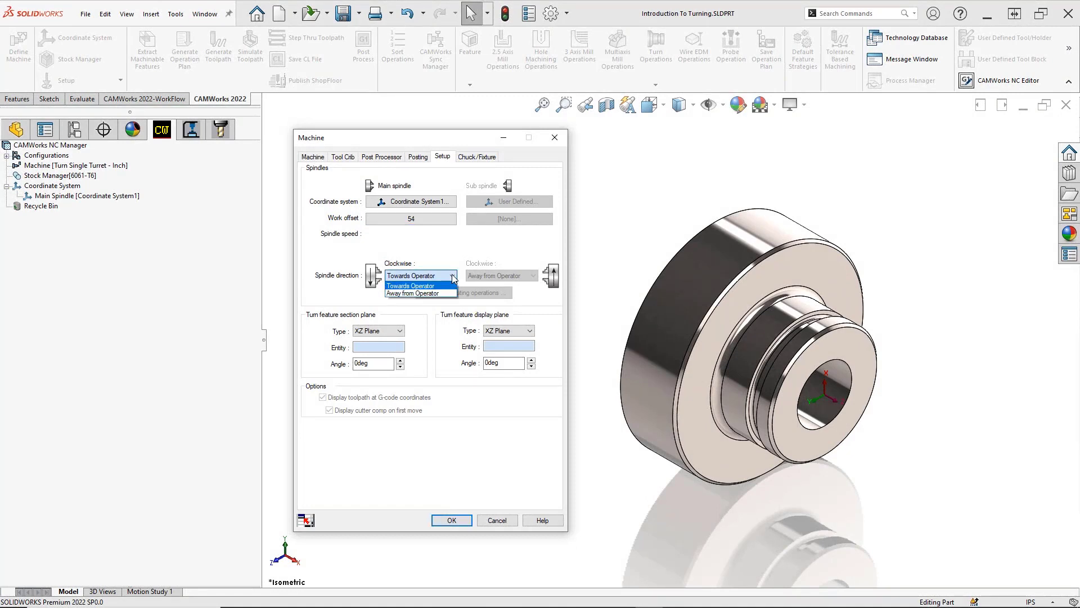
{"action": "left_click", "coordinate": [455, 263]}
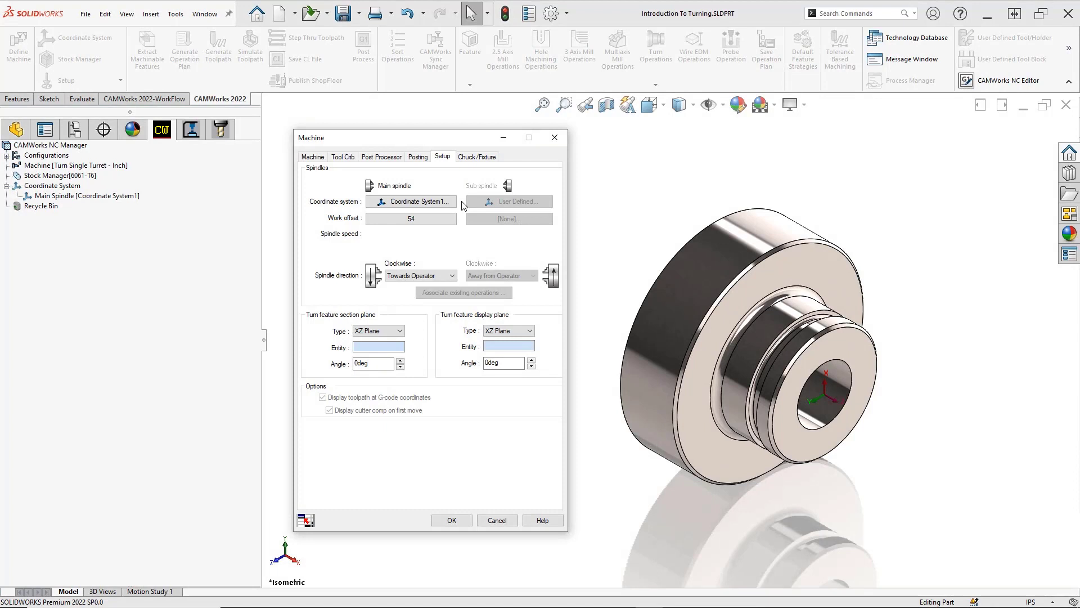
Step: Redefine the main spindle coordinate system as User Defined, with its origin at the stock vertex at the centre of the stock's back face
{"action": "left_click", "coordinate": [438, 205]}
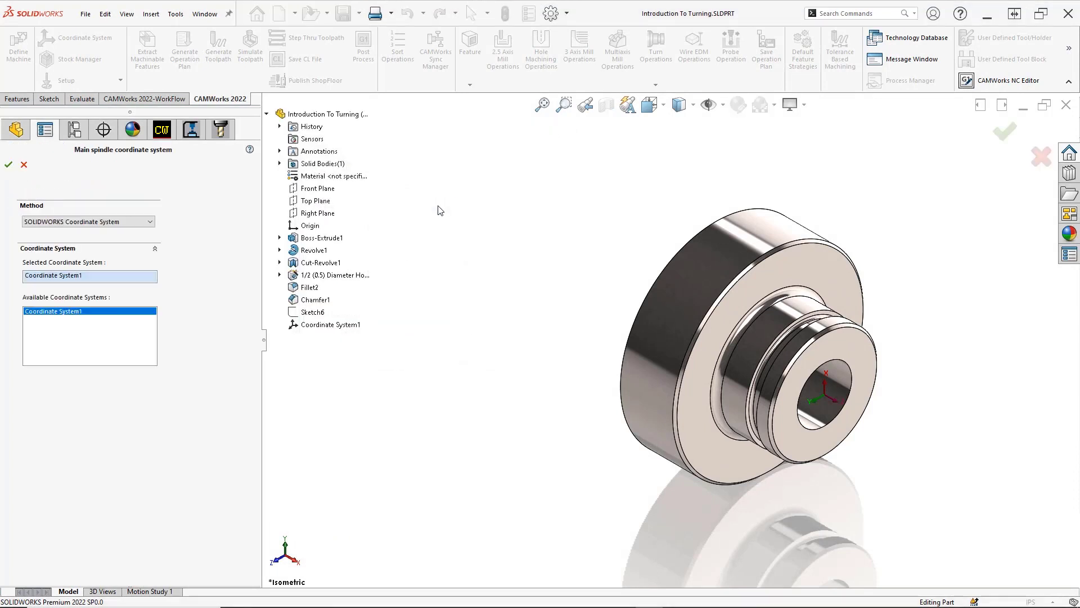
{"action": "left_click", "coordinate": [150, 223]}
{"action": "left_click", "coordinate": [126, 239]}
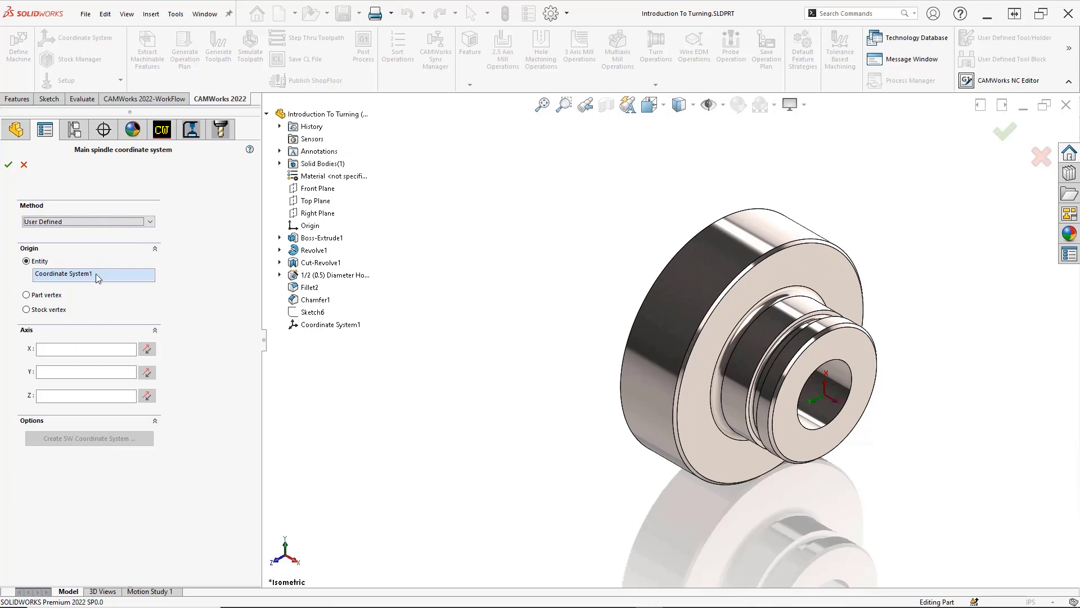
{"action": "left_click", "coordinate": [47, 297]}
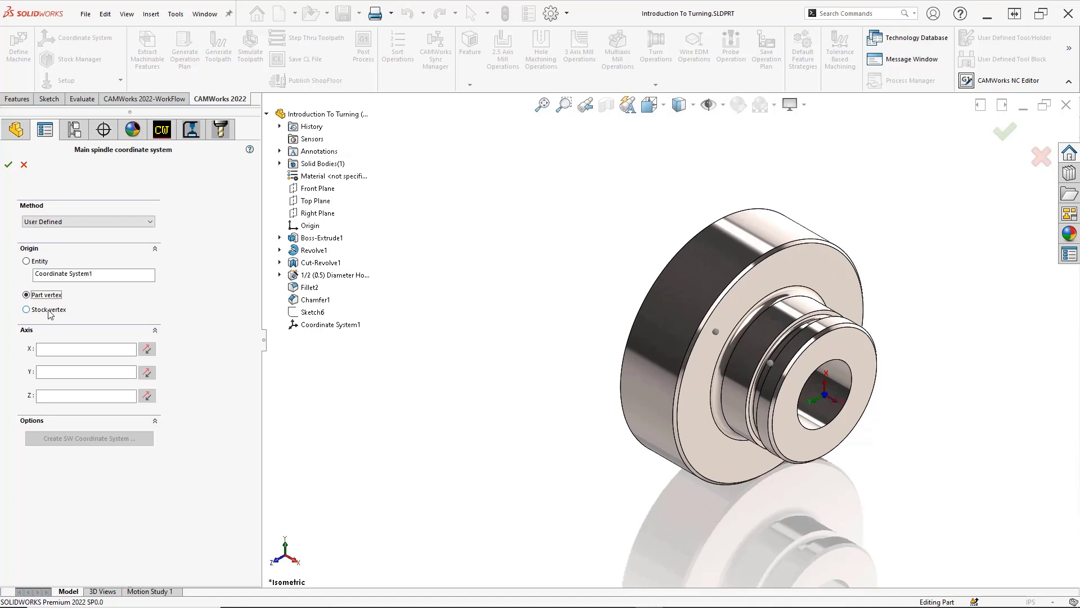
{"action": "left_click", "coordinate": [50, 311]}
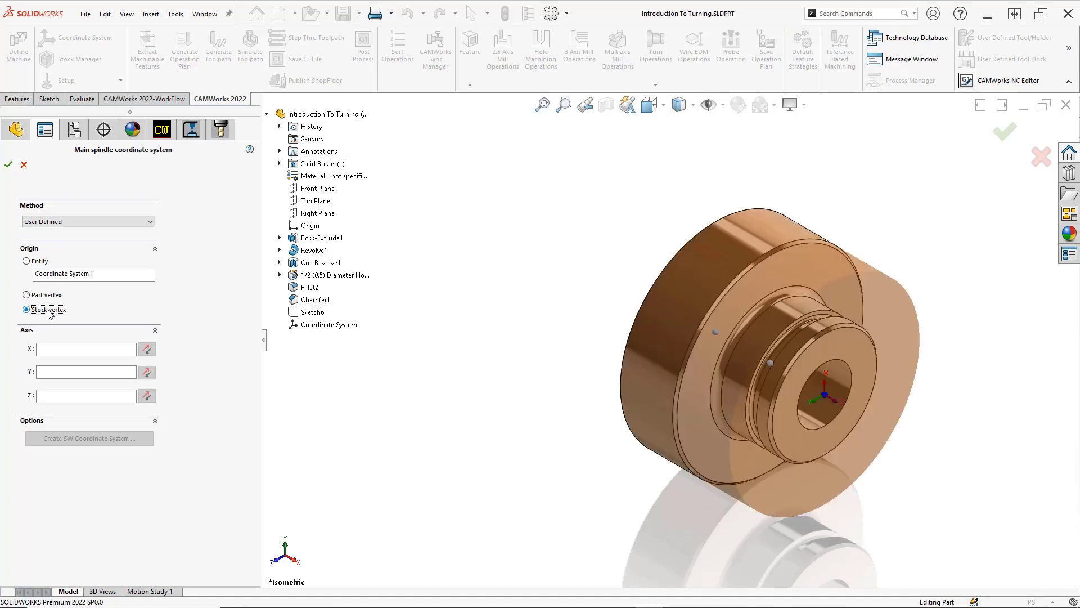
{"action": "left_click", "coordinate": [715, 332]}
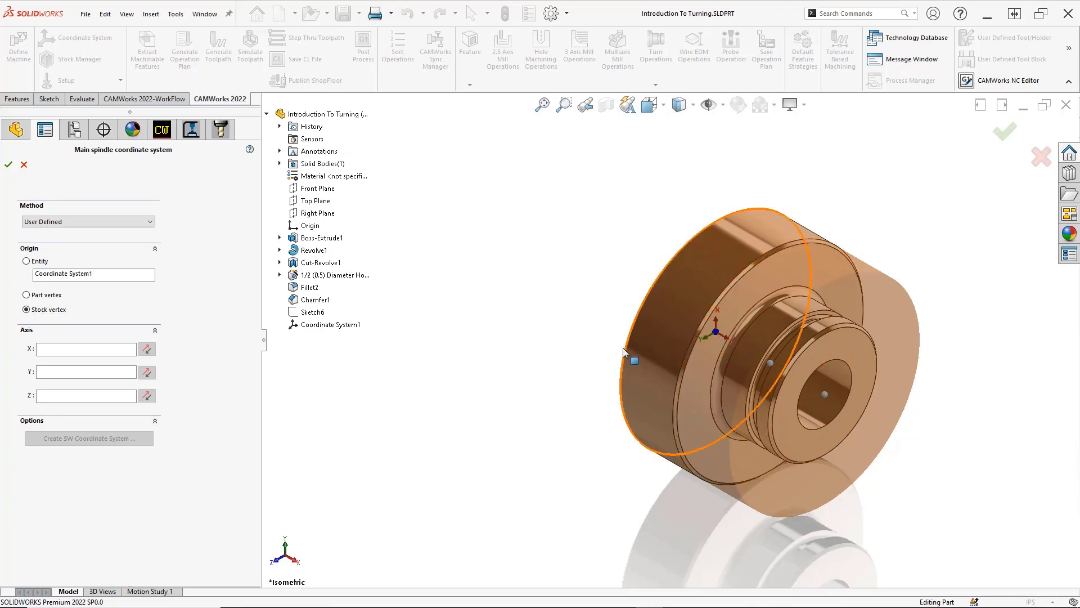
Step: Orient the user-defined coordinate system using Top Plane for the X axis and Right Plane for the Z axis
{"action": "left_click", "coordinate": [125, 352]}
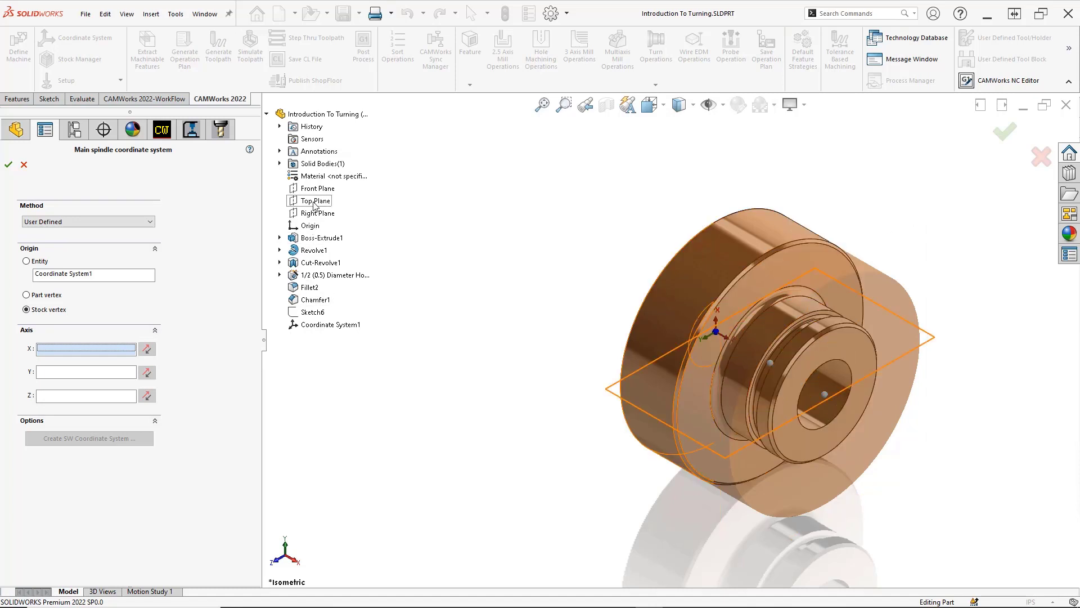
{"action": "left_click", "coordinate": [314, 205]}
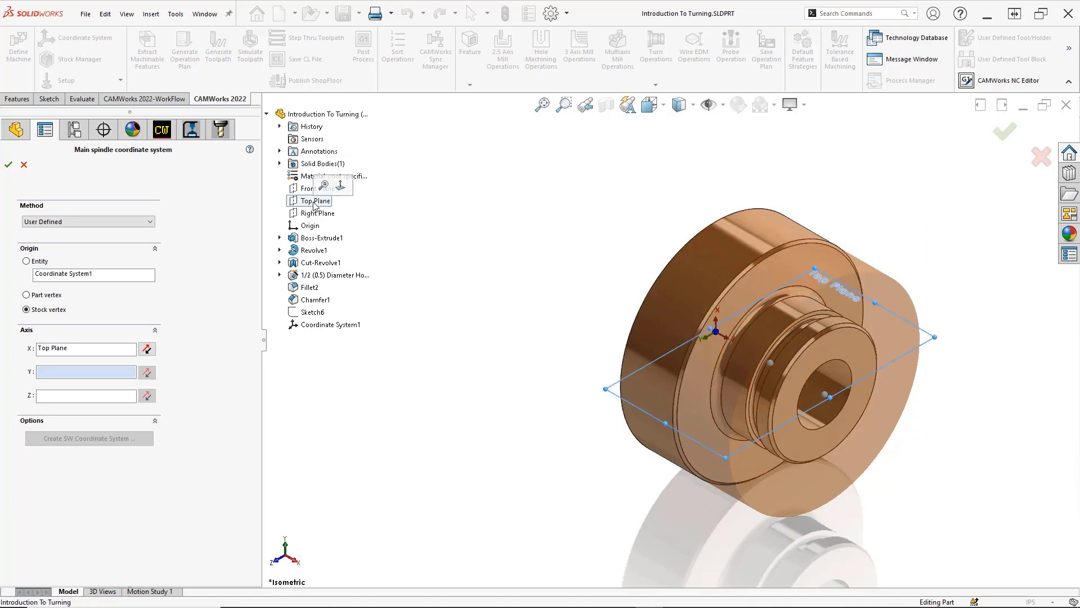
{"action": "left_click", "coordinate": [128, 397]}
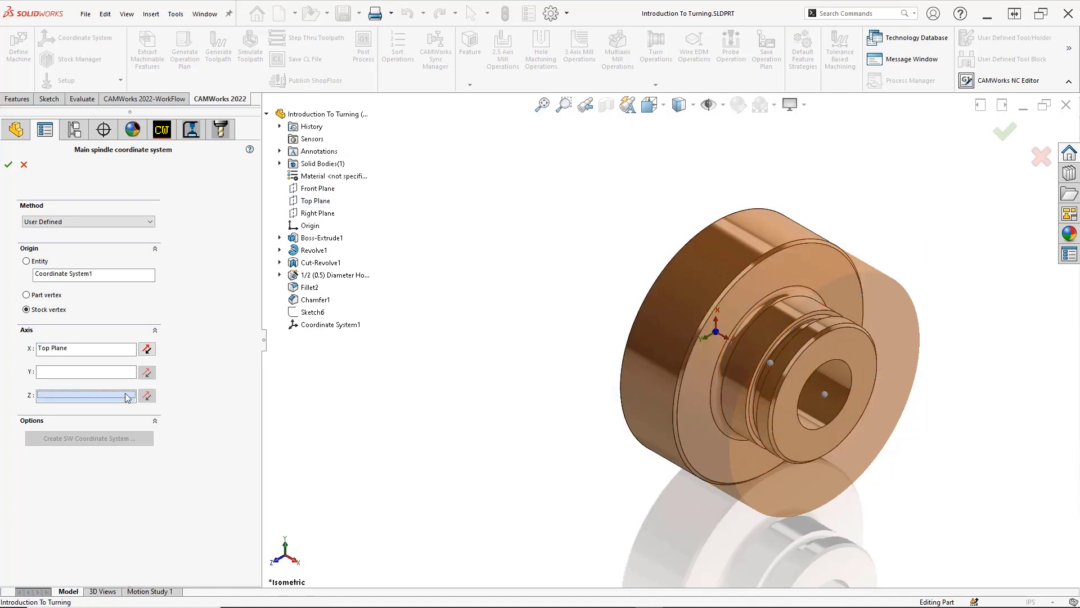
{"action": "left_click", "coordinate": [309, 215]}
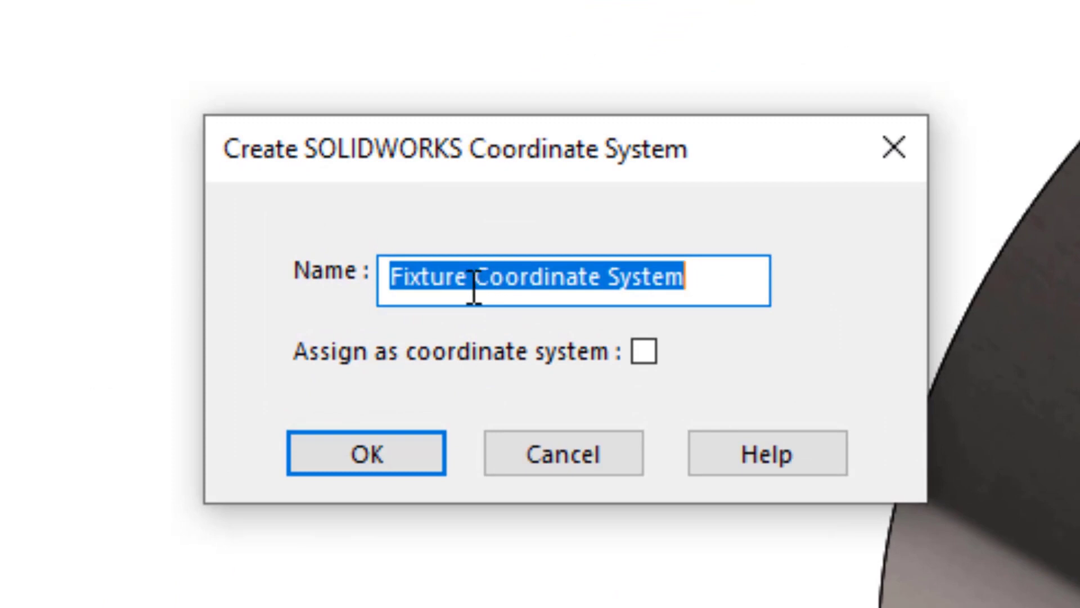
Step: Create a SOLIDWORKS coordinate system from this definition, named Coordinate System2, and assign it as the spindle's coordinate system
{"action": "left_click", "coordinate": [478, 280]}
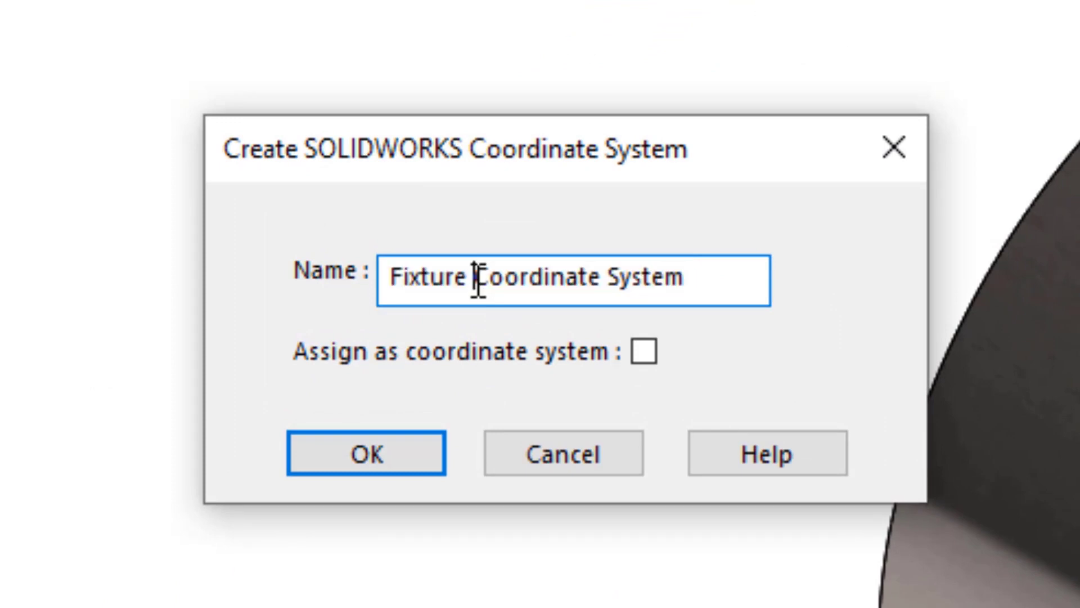
{"action": "key", "text": "BackSpace"}
{"action": "key", "text": "BackSpace"}
{"action": "key", "text": "BackSpace"}
{"action": "key", "text": "BackSpace"}
{"action": "key", "text": "BackSpace"}
{"action": "key", "text": "BackSpace"}
{"action": "key", "text": "BackSpace"}
{"action": "key", "text": "BackSpace"}
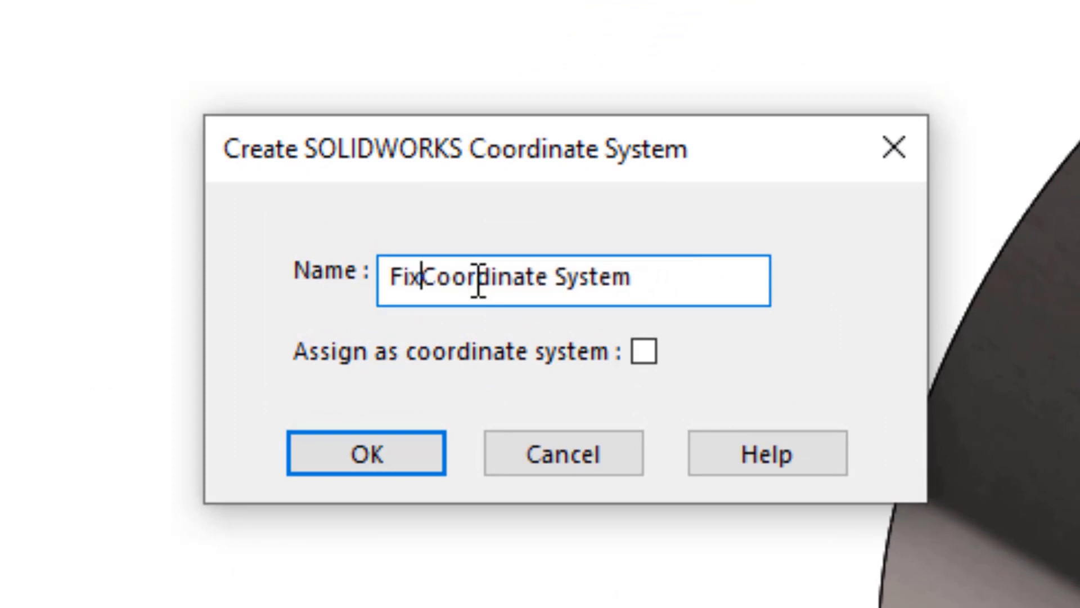
{"action": "key", "text": "End"}
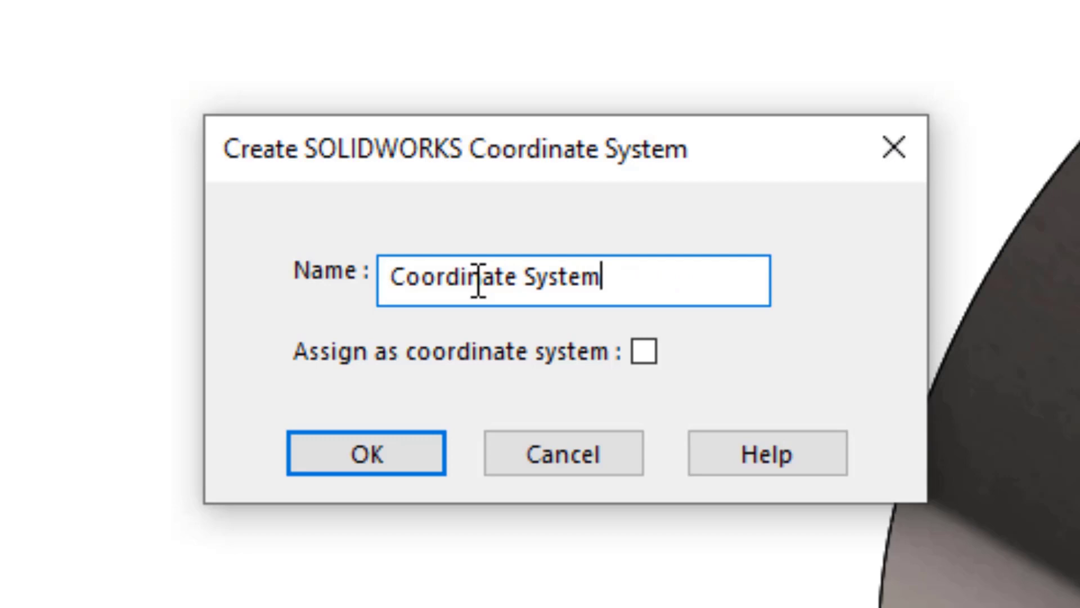
{"action": "type", "text": "2"}
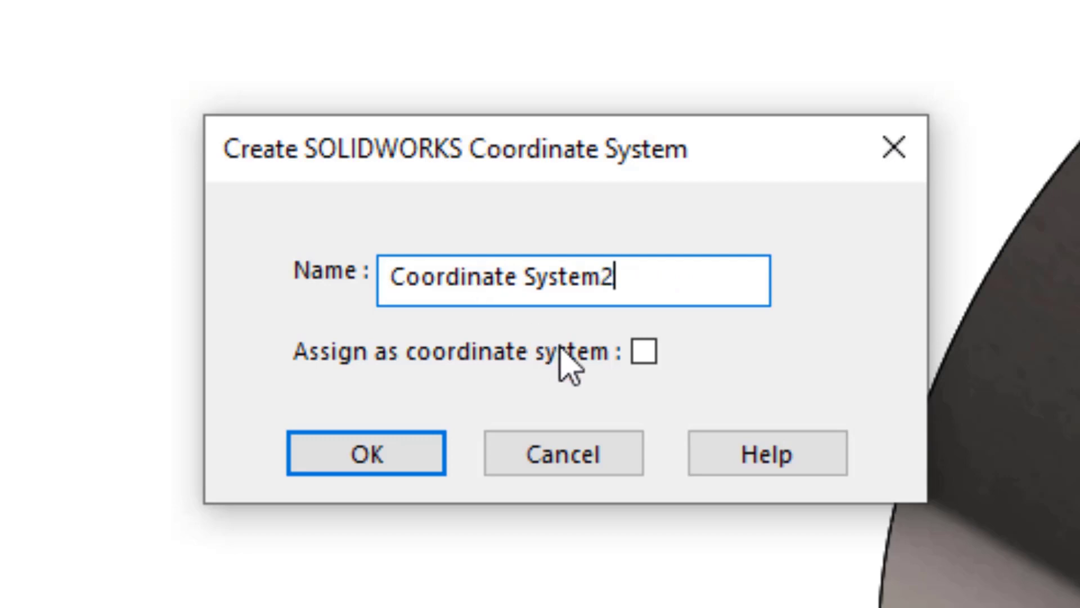
{"action": "left_click", "coordinate": [644, 351]}
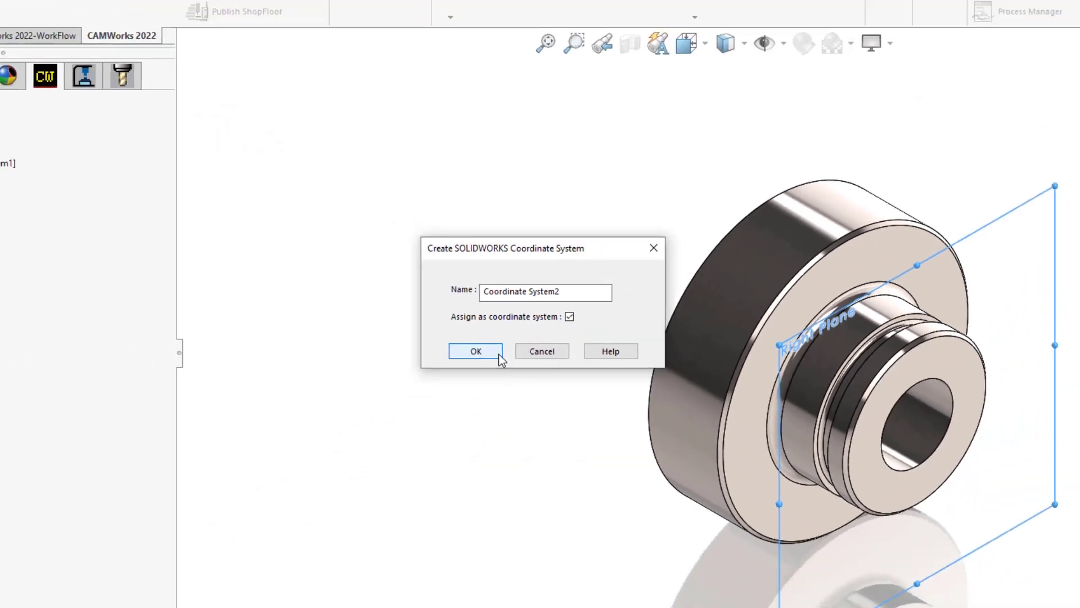
{"action": "left_click", "coordinate": [499, 355]}
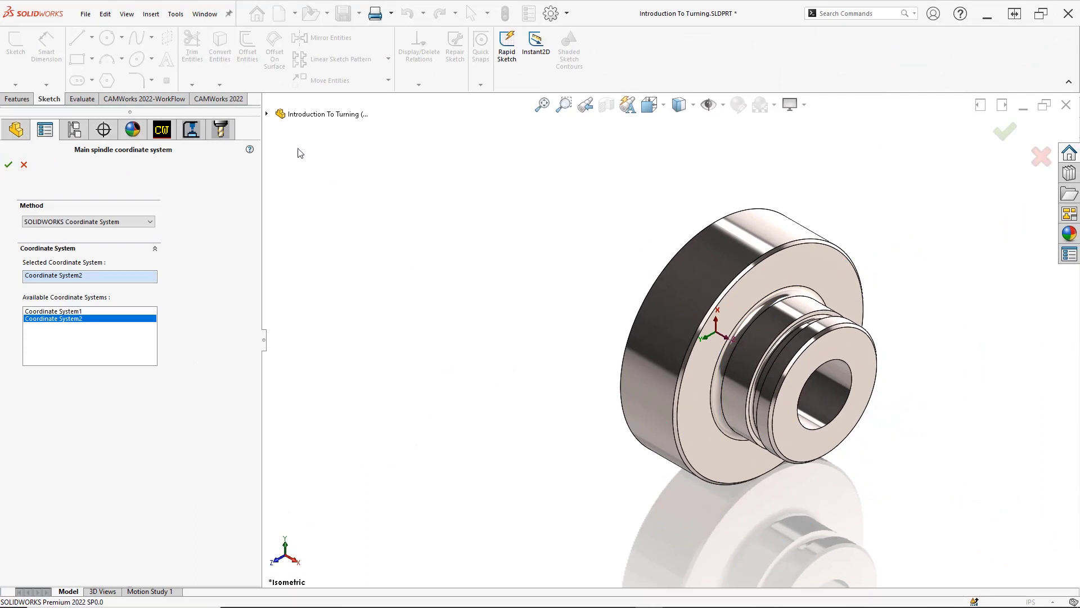
Step: Reassign the main spindle to Coordinate System1 from the part's feature tree and accept it
{"action": "left_click", "coordinate": [266, 115]}
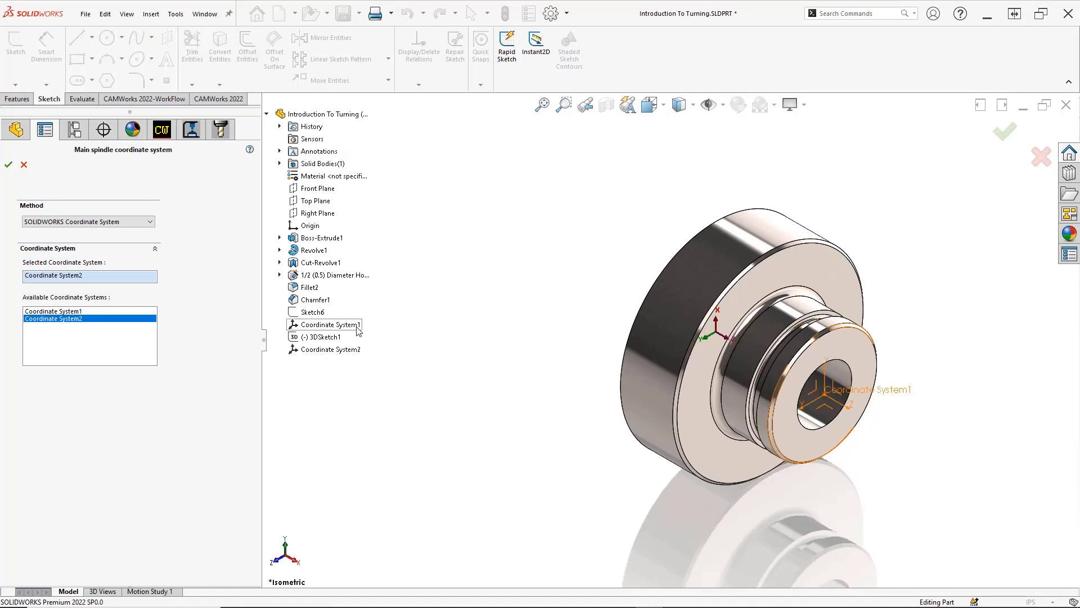
{"action": "left_click", "coordinate": [357, 327]}
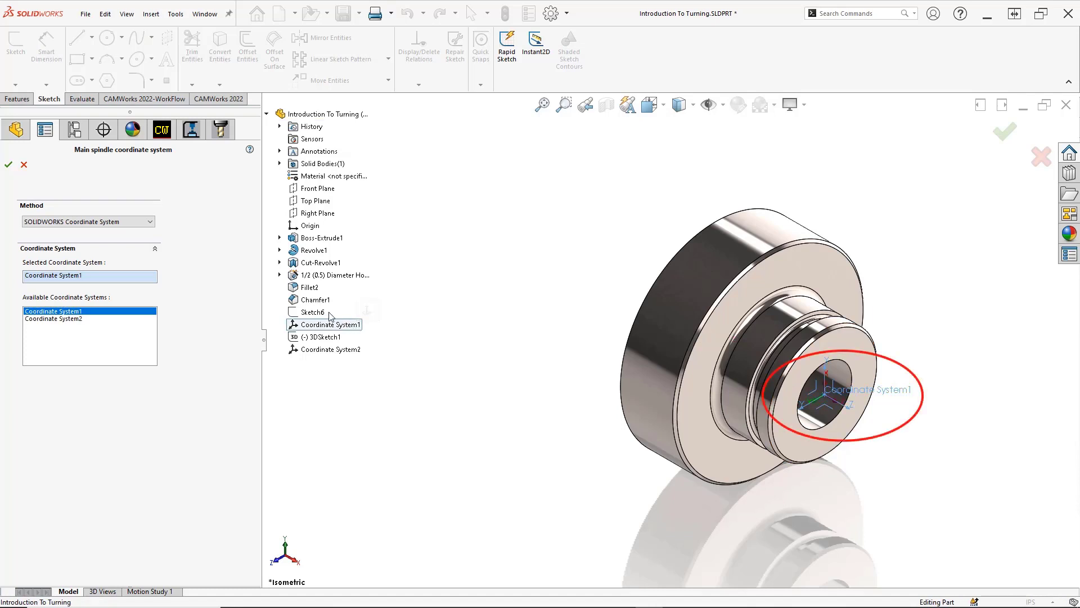
{"action": "right_click", "coordinate": [385, 333]}
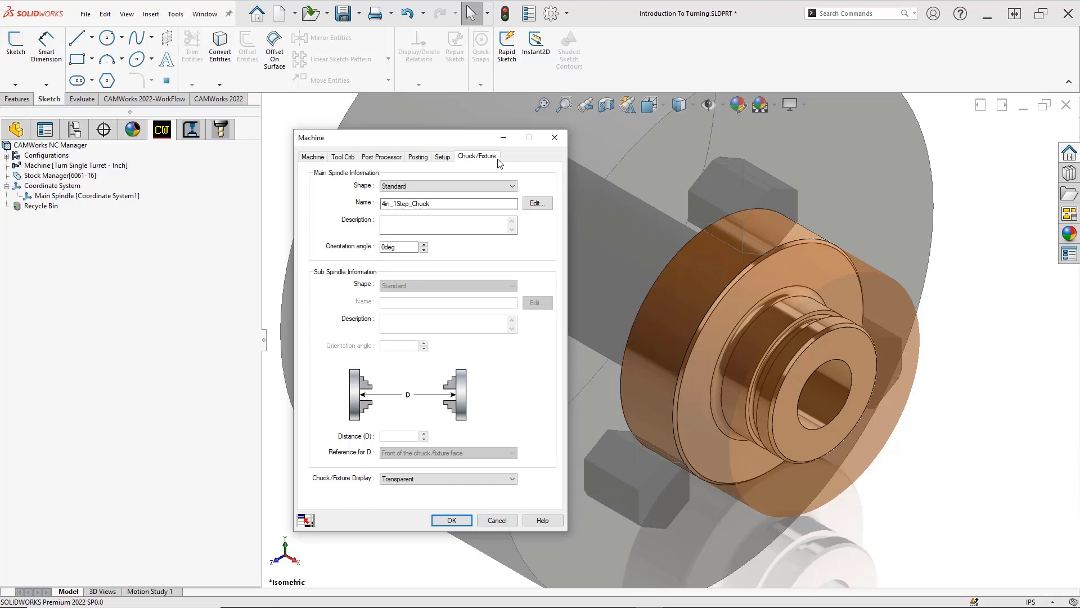
Step: Check the shape types for the main spindle chuck, keep Standard, and open the chuck's parameters for editing
{"action": "left_click", "coordinate": [510, 186]}
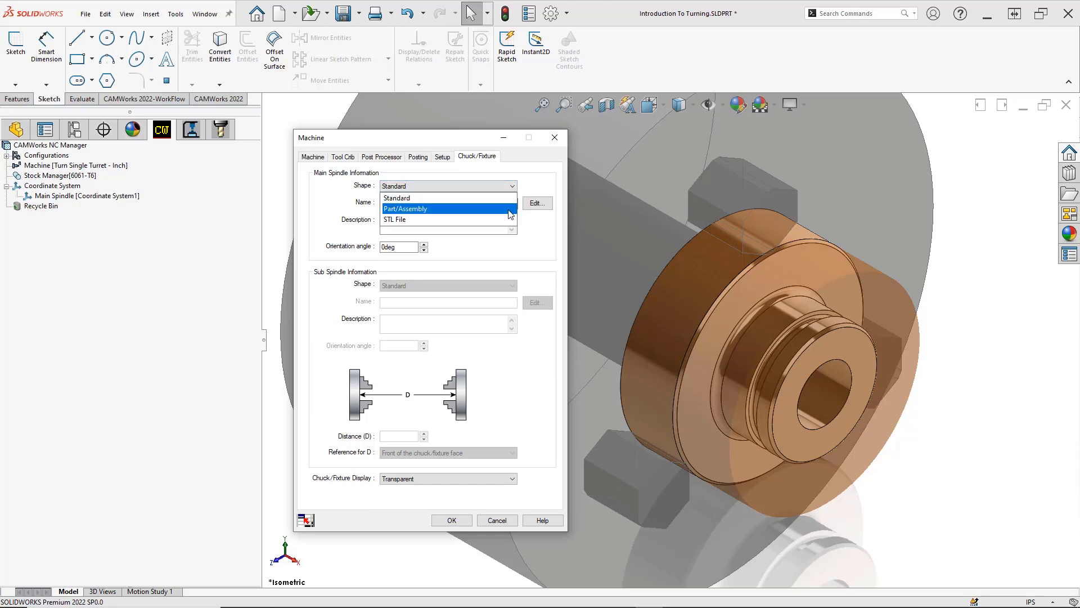
{"action": "left_click", "coordinate": [530, 221]}
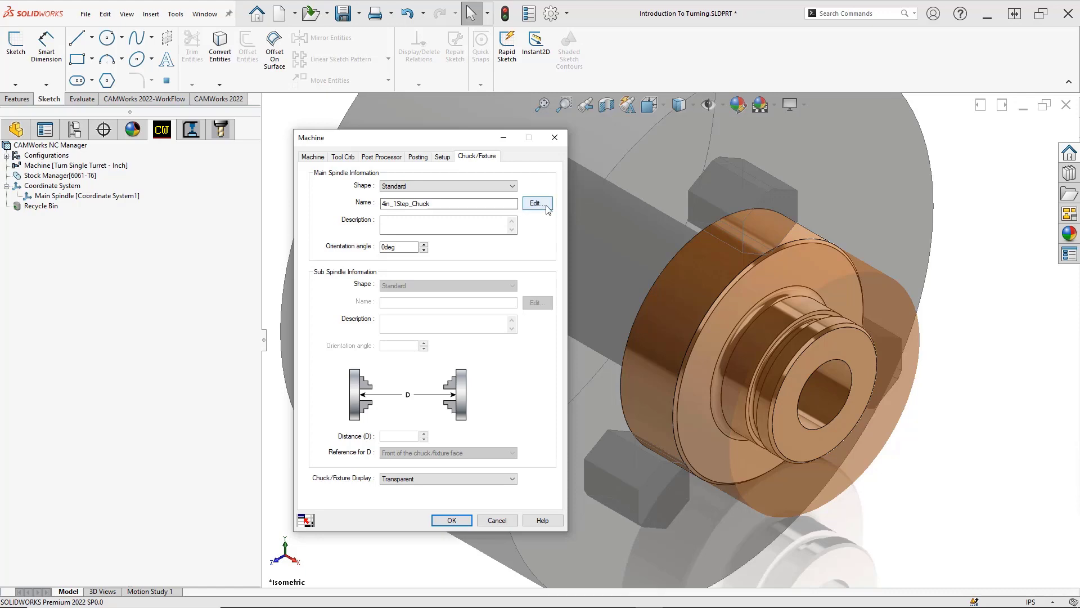
{"action": "left_click", "coordinate": [537, 204]}
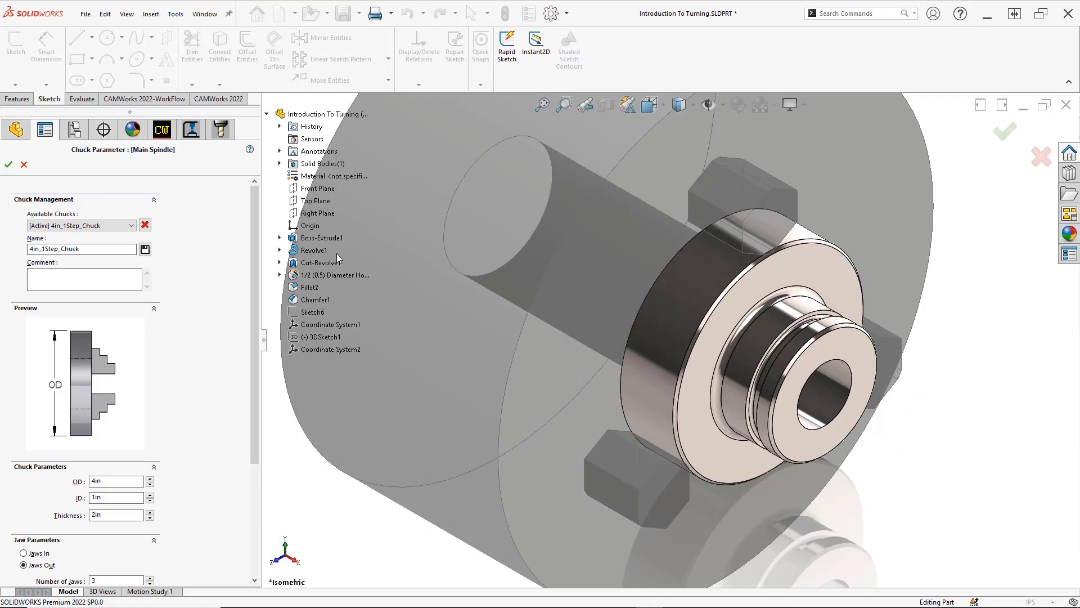
Step: Preview the 8in_1Step_Chuck and 4in_Collet_Chuck on the main spindle, and choose 4in_2Step_Chuck
{"action": "left_click", "coordinate": [131, 226]}
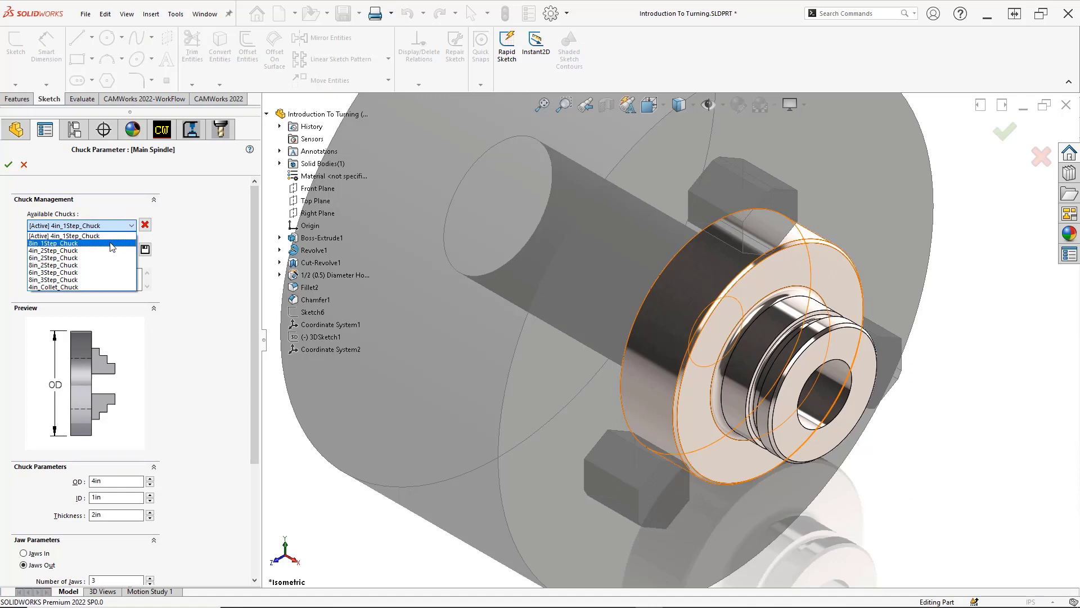
{"action": "left_click", "coordinate": [111, 244]}
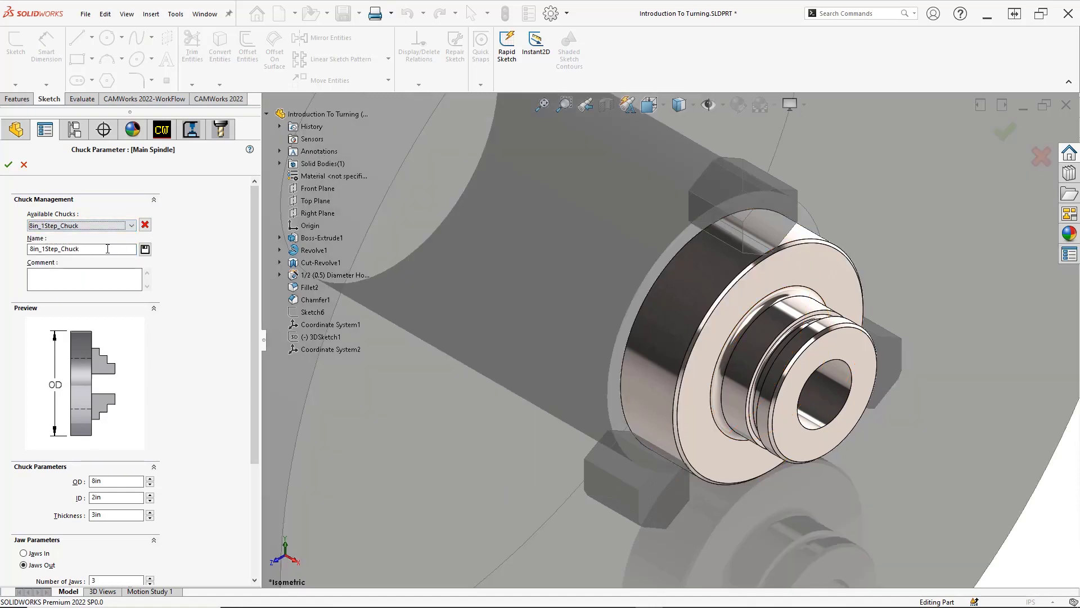
{"action": "left_click", "coordinate": [131, 225]}
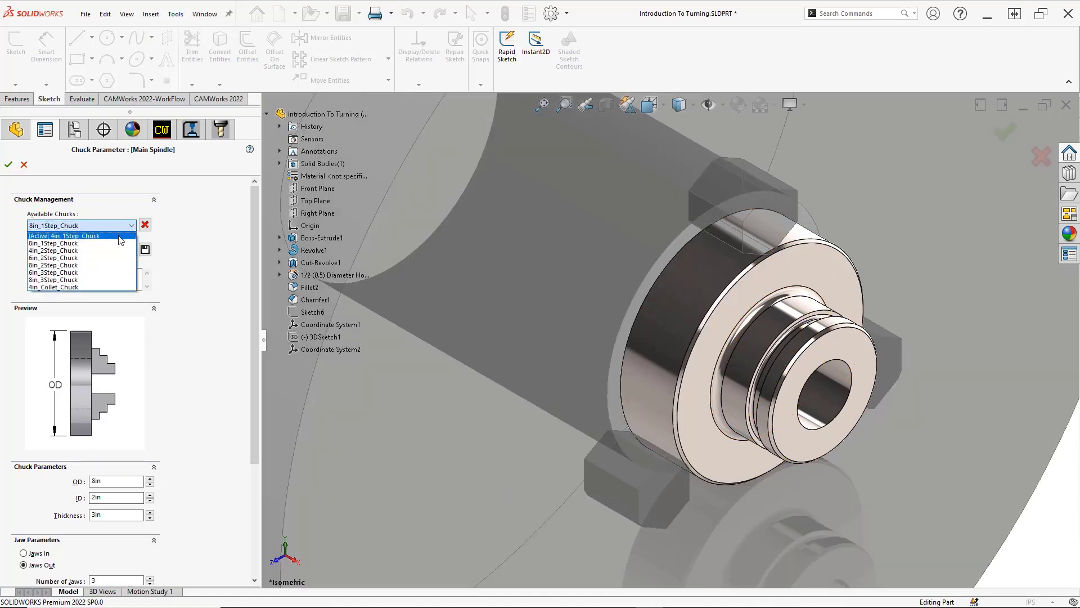
{"action": "left_click", "coordinate": [99, 288]}
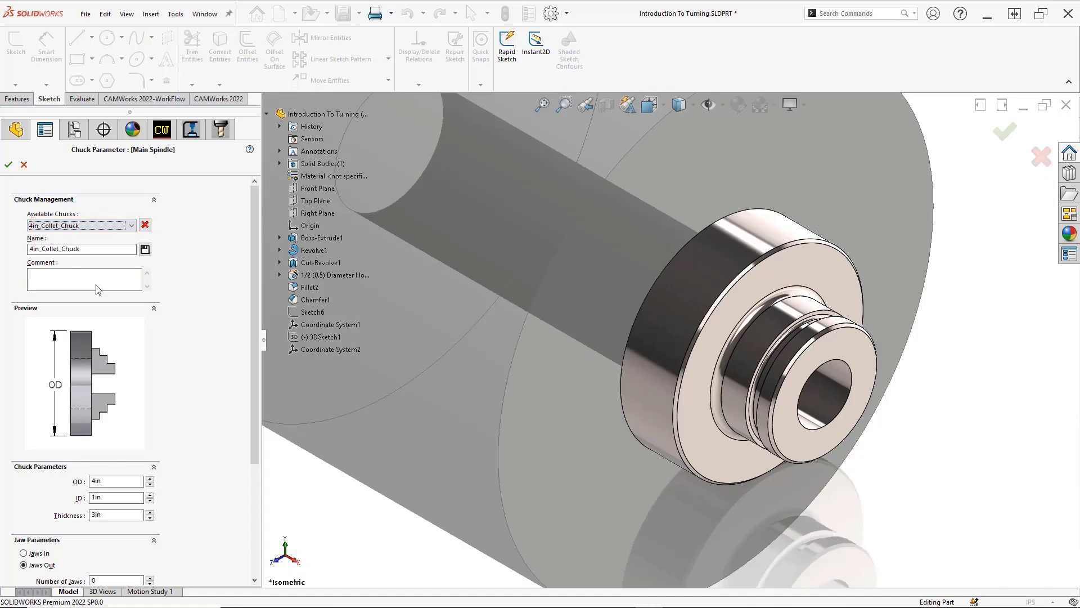
{"action": "left_click", "coordinate": [125, 227]}
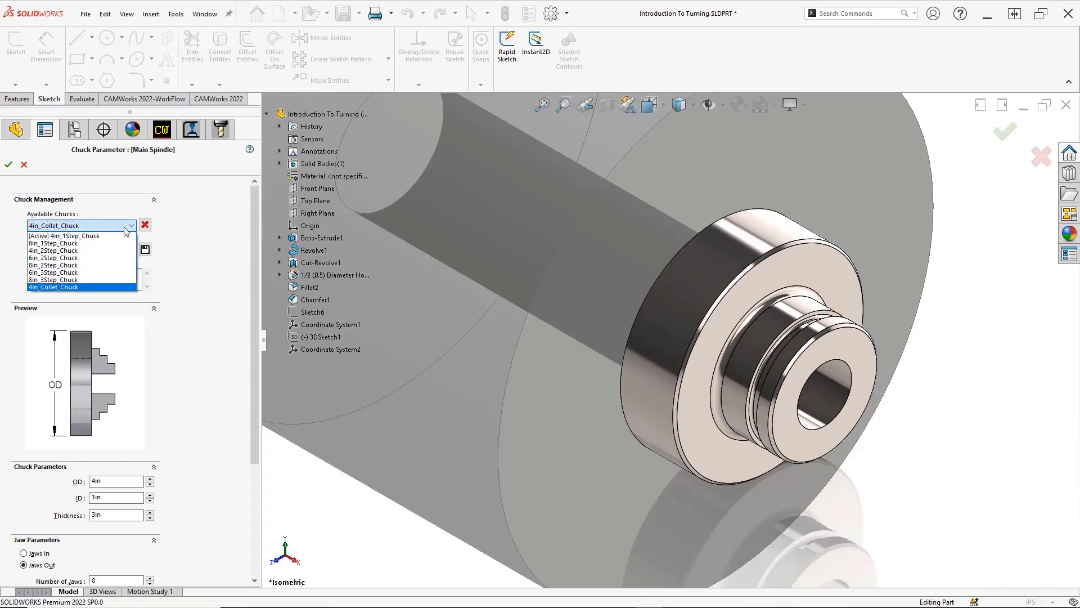
{"action": "left_click", "coordinate": [76, 251]}
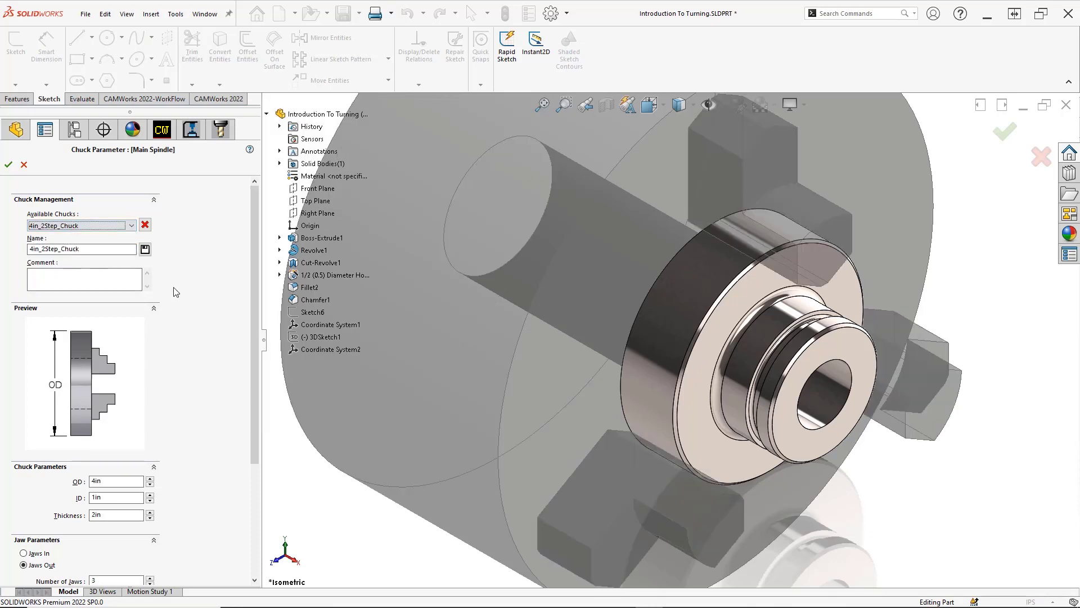
Step: Examine the chuck's outer diameter, inner diameter and thickness parameters
{"action": "left_click_drag", "start_coordinate": [254, 289], "coordinate": [253, 346]}
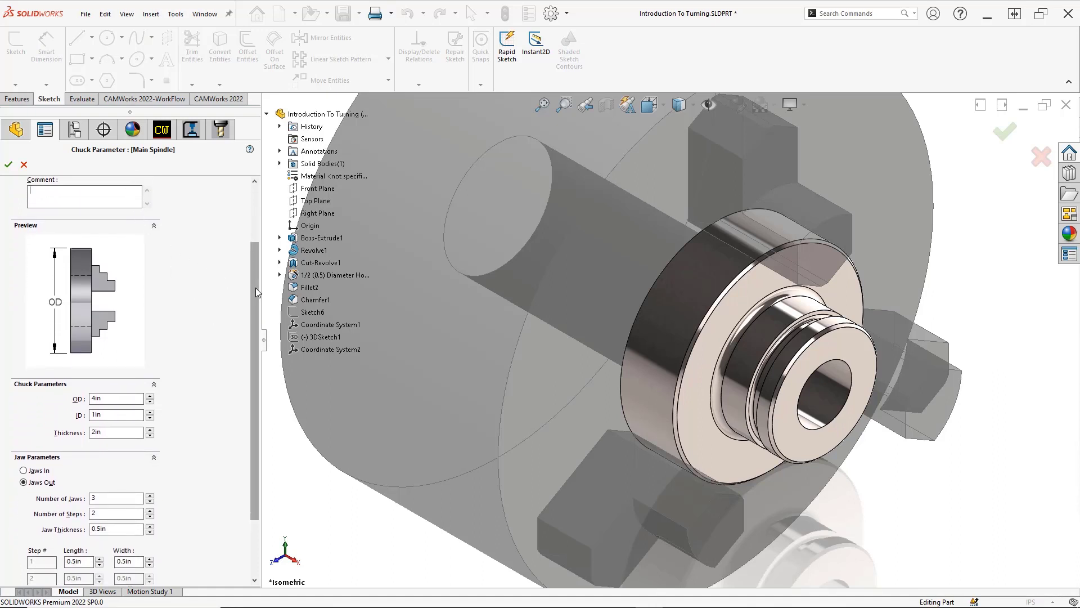
{"action": "left_click_drag", "start_coordinate": [255, 288], "coordinate": [254, 313]}
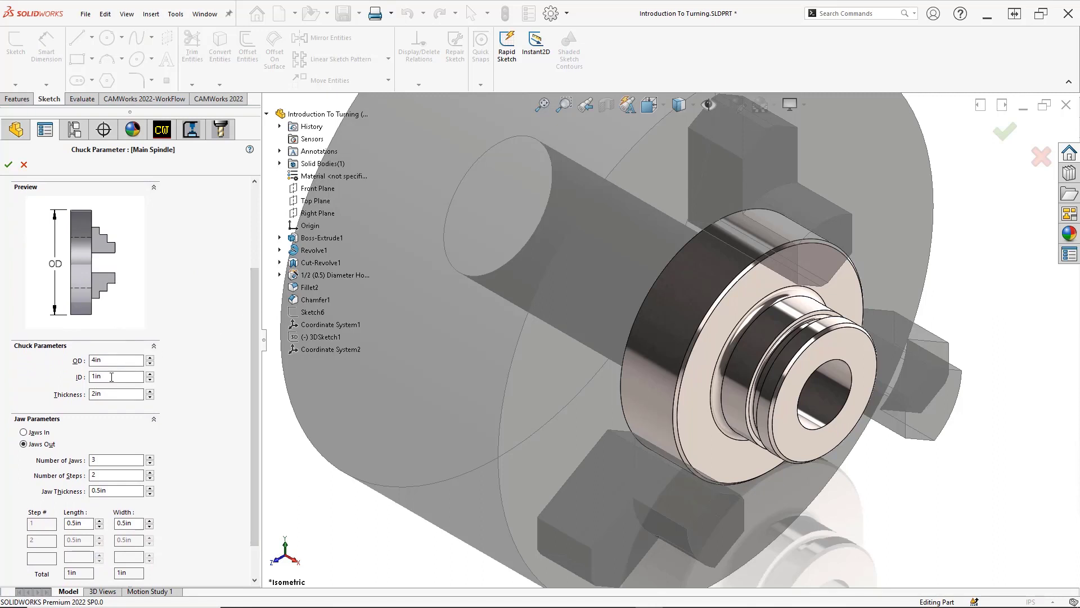
{"action": "left_click", "coordinate": [112, 377]}
{"action": "left_click", "coordinate": [111, 395]}
Step: Compare the Jaws In and Jaws Out orientations, keep Jaws Out, and examine the jaw count, step count and jaw thickness parameters
{"action": "left_click", "coordinate": [23, 432]}
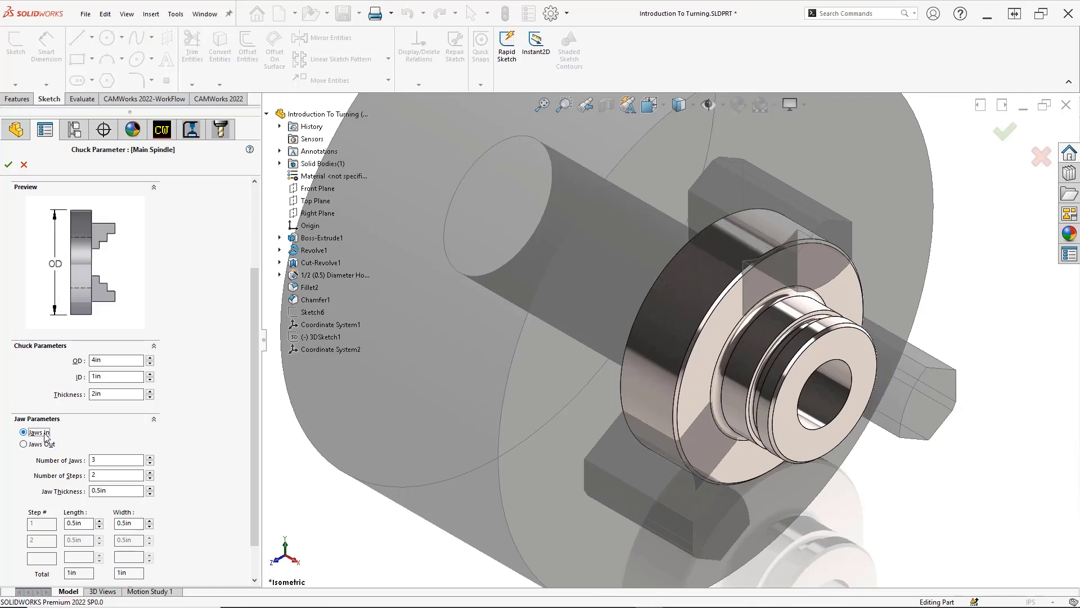
{"action": "left_click", "coordinate": [23, 444]}
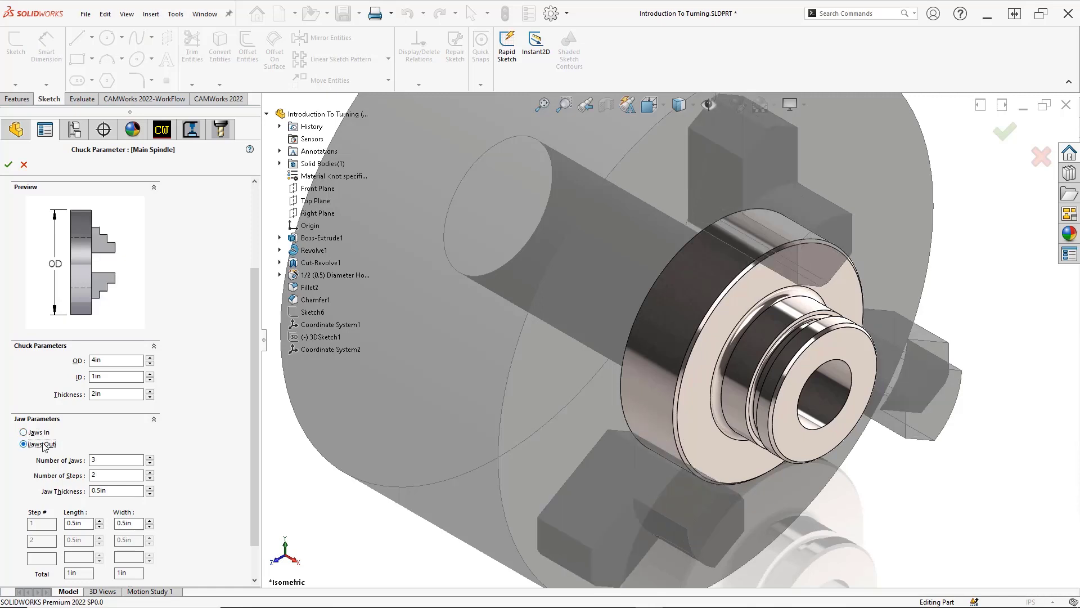
{"action": "scroll", "coordinate": [254, 457], "scroll_direction": "down", "scroll_amount": 1}
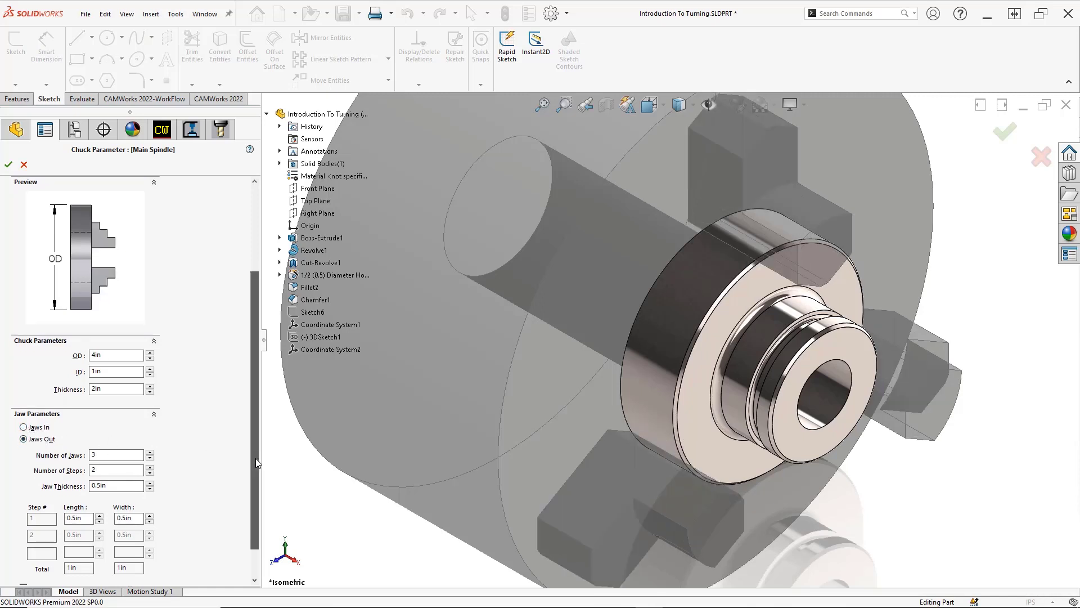
{"action": "left_click", "coordinate": [137, 453]}
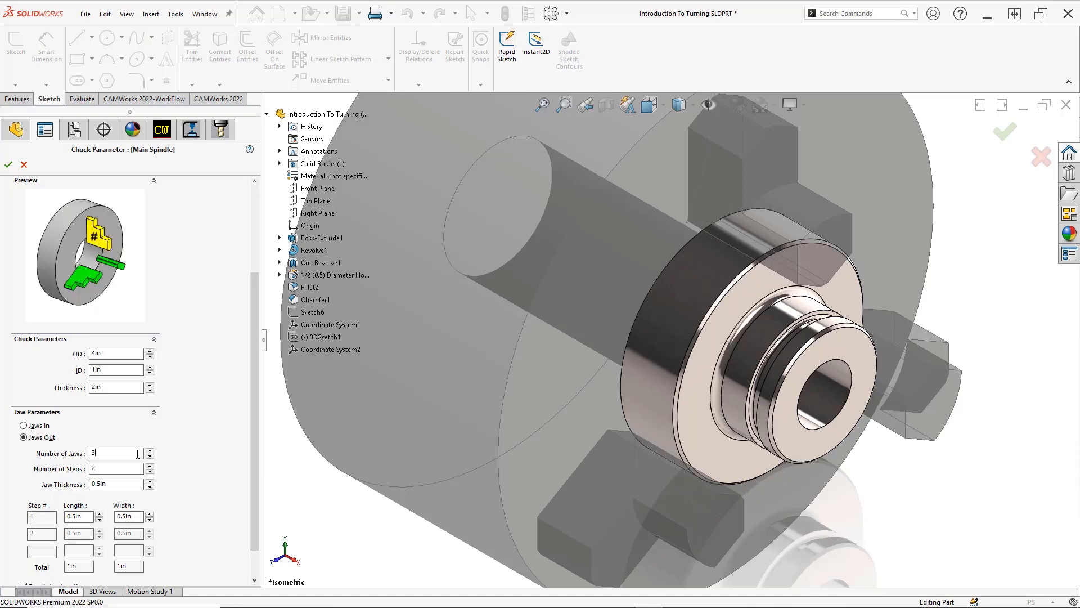
{"action": "left_click", "coordinate": [133, 464]}
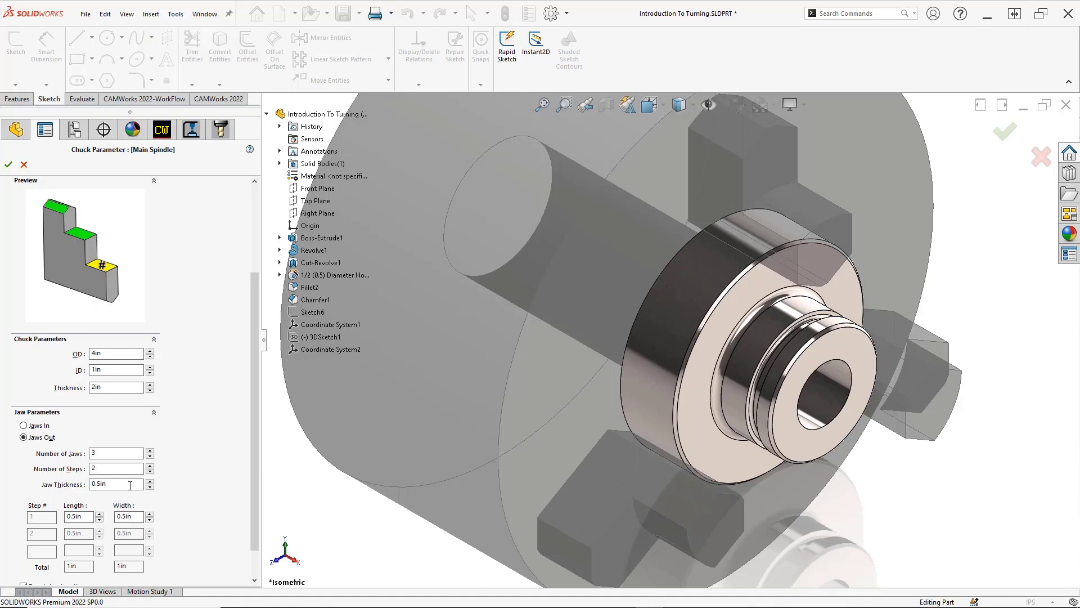
{"action": "left_click", "coordinate": [130, 485]}
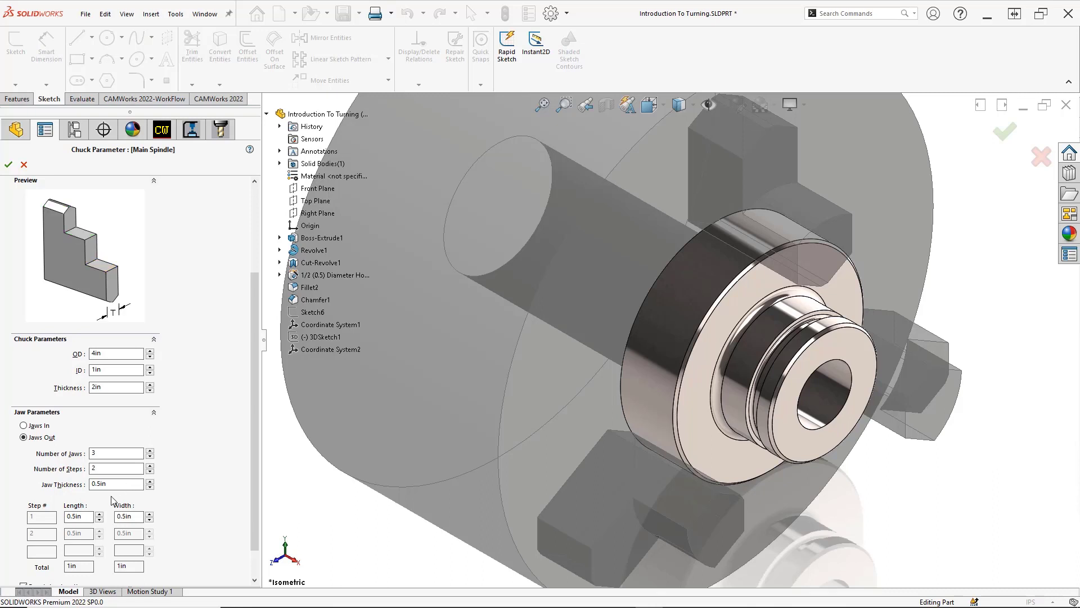
Step: Examine the length and width parameters of the first jaw step, and close the chuck parameters
{"action": "left_click", "coordinate": [84, 516]}
{"action": "left_click", "coordinate": [133, 516]}
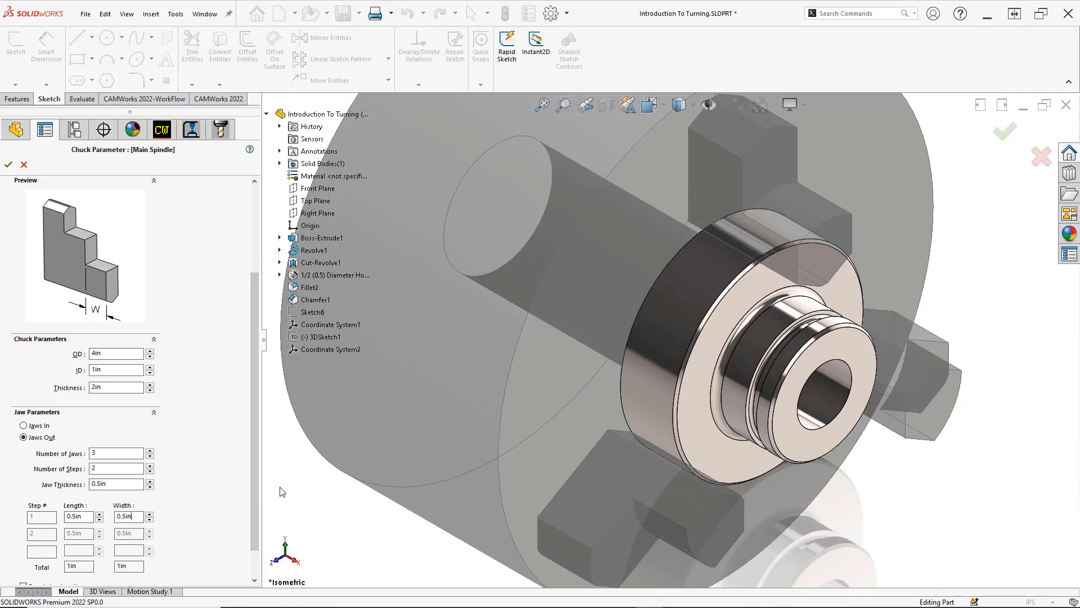
{"action": "key", "text": "d"}
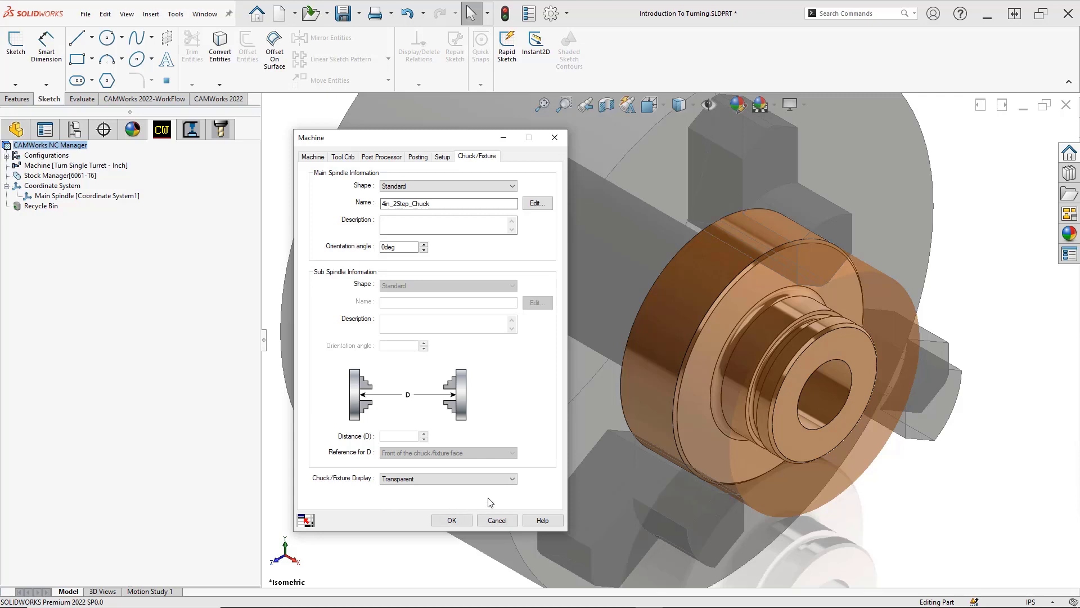
Step: Check the chuck/fixture display options, keep Transparent, and accept the machine definition
{"action": "left_click", "coordinate": [503, 484]}
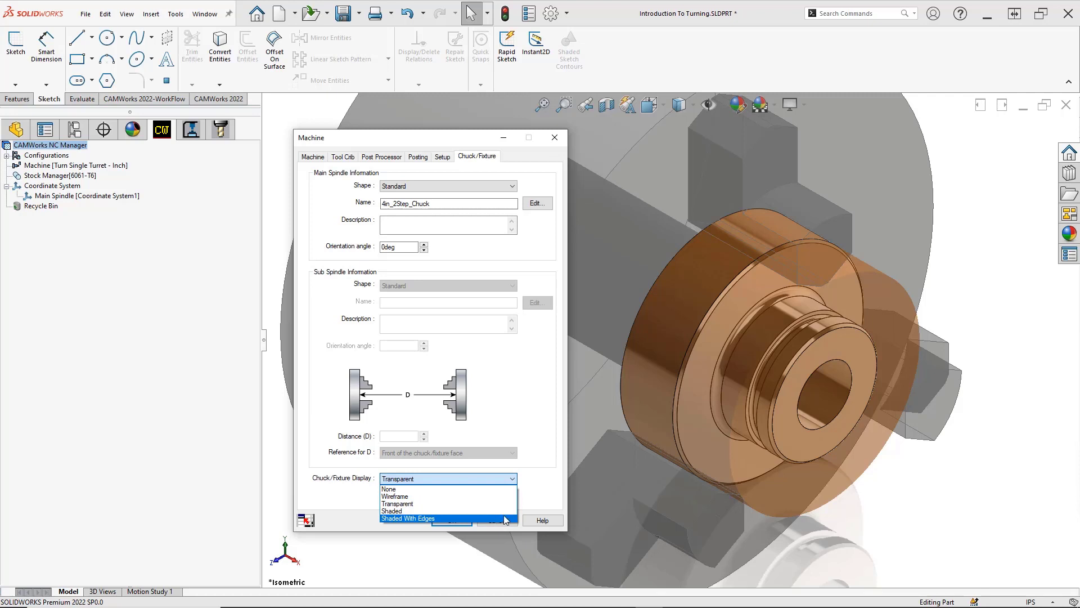
{"action": "left_click", "coordinate": [504, 503]}
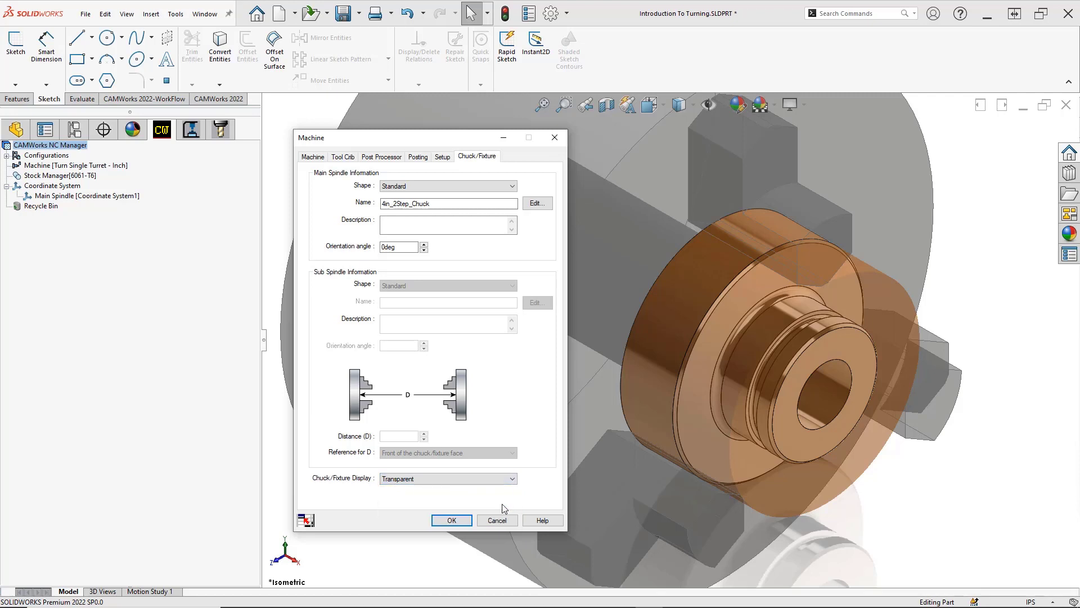
{"action": "left_click", "coordinate": [470, 521]}
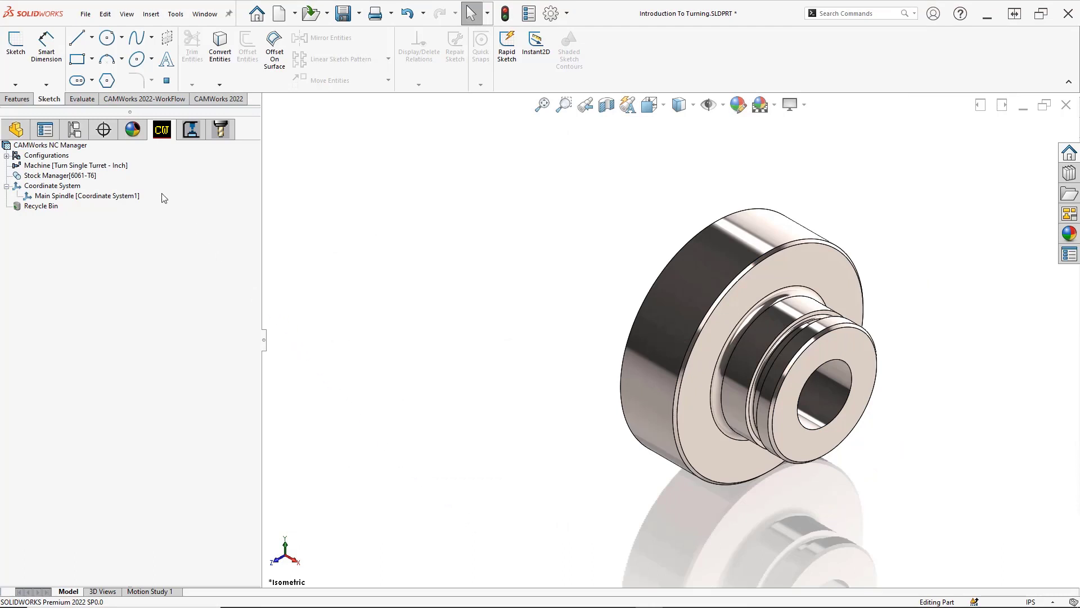
Step: Open the stock definition and set the stock material to 316S stainless steel
{"action": "right_click", "coordinate": [121, 169]}
{"action": "mouse_move", "coordinate": [131, 194]}
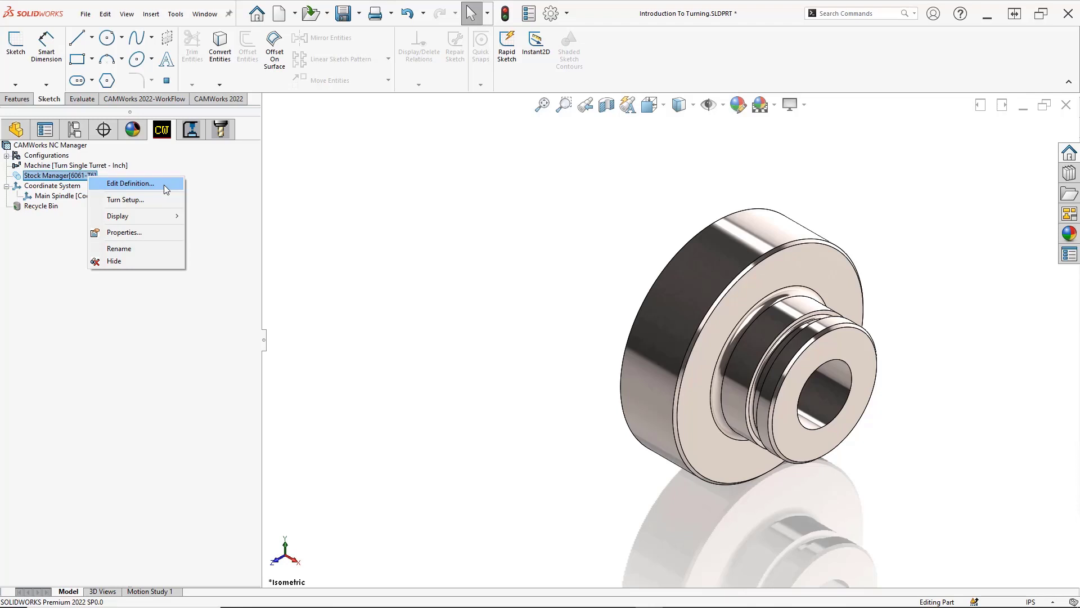
{"action": "left_click", "coordinate": [164, 185]}
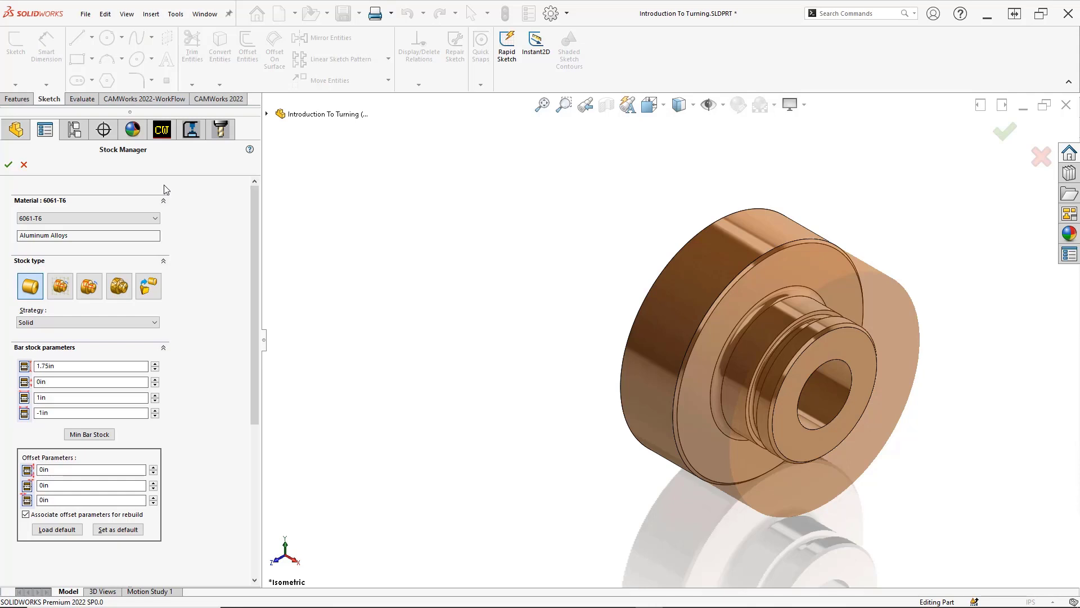
{"action": "left_click", "coordinate": [155, 219]}
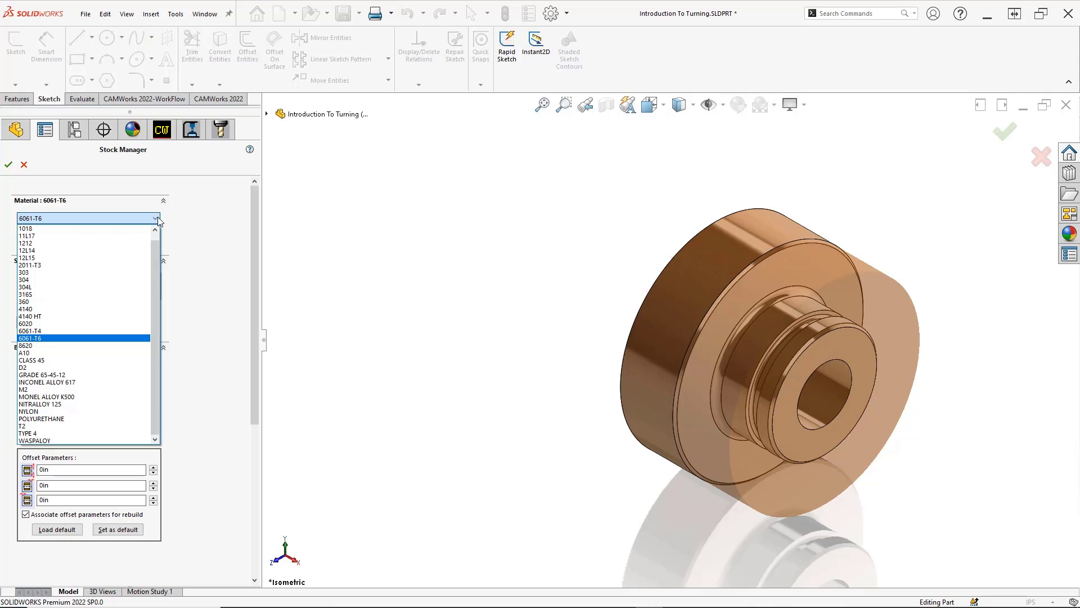
{"action": "left_click", "coordinate": [67, 295]}
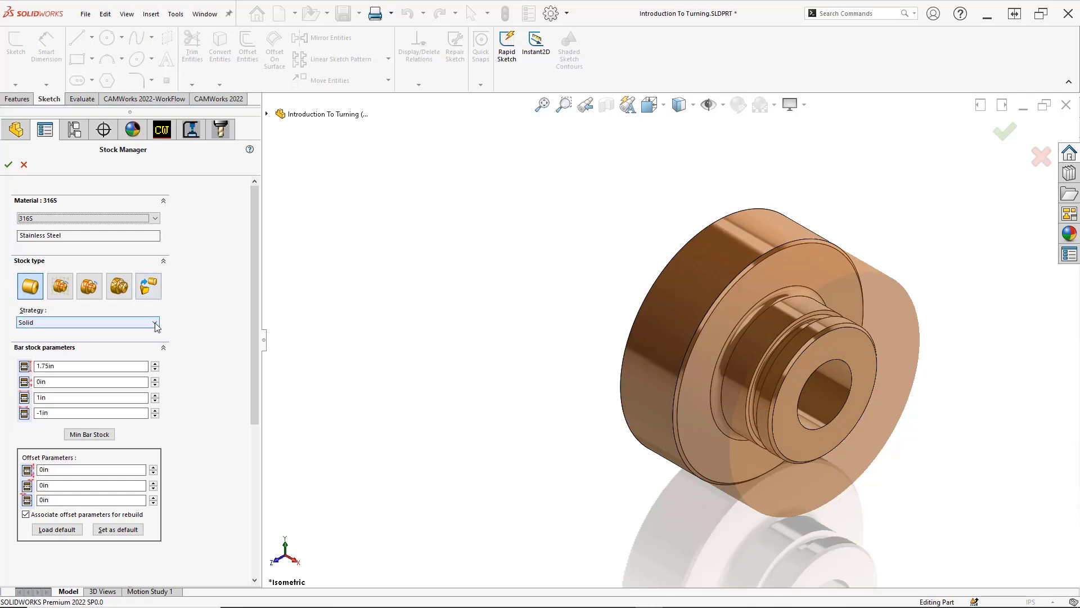
Step: Keep the Solid strategy for the bar stock and set its outside diameter to 2 in
{"action": "left_click", "coordinate": [156, 323]}
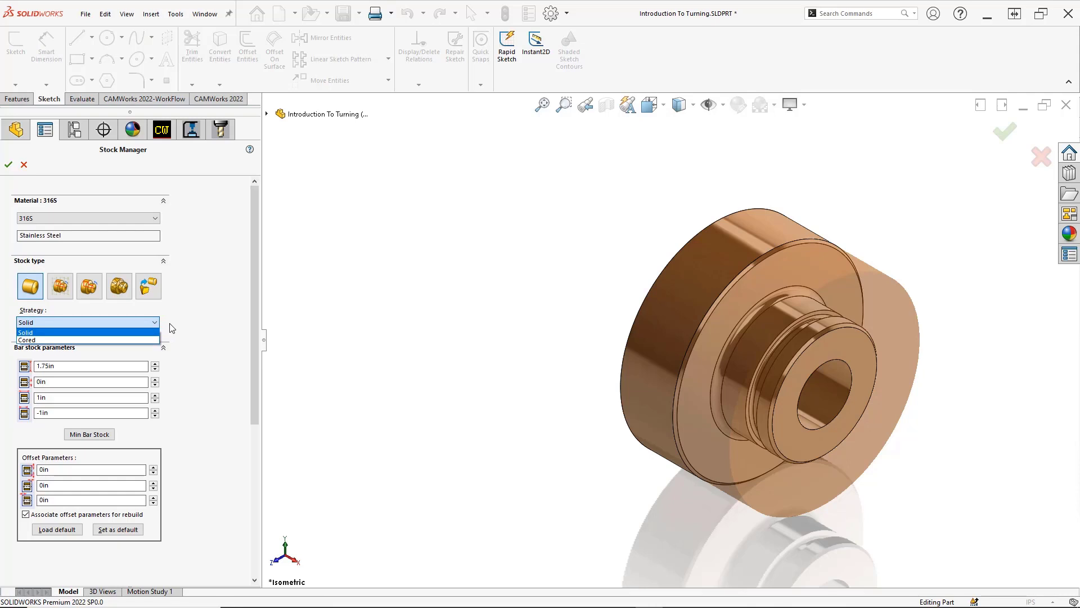
{"action": "left_click", "coordinate": [172, 328]}
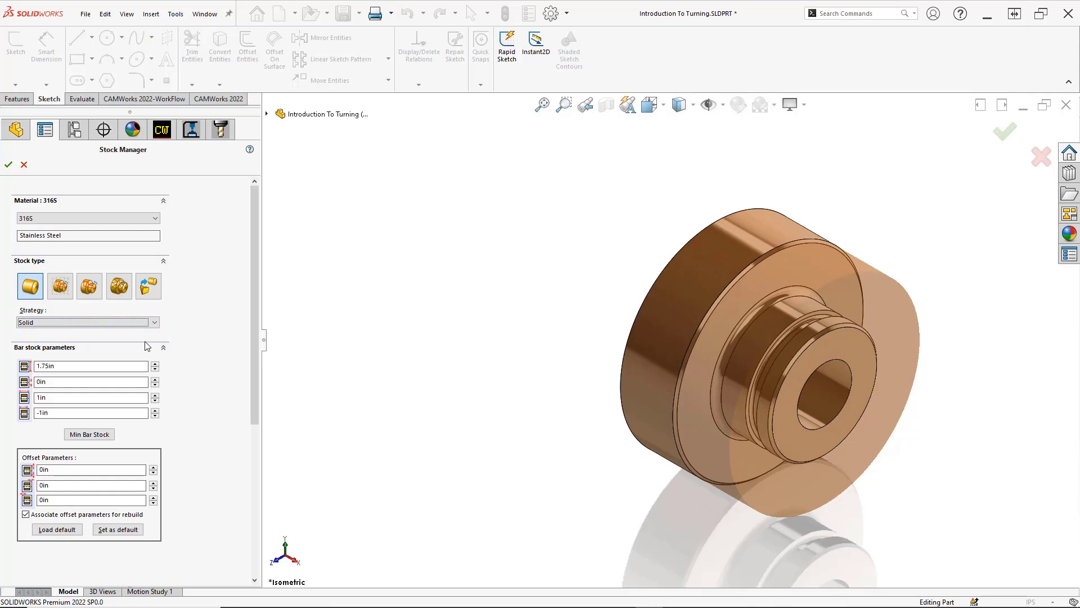
{"action": "left_click", "coordinate": [69, 366]}
{"action": "left_click_drag", "start_coordinate": [69, 369], "coordinate": [34, 368]}
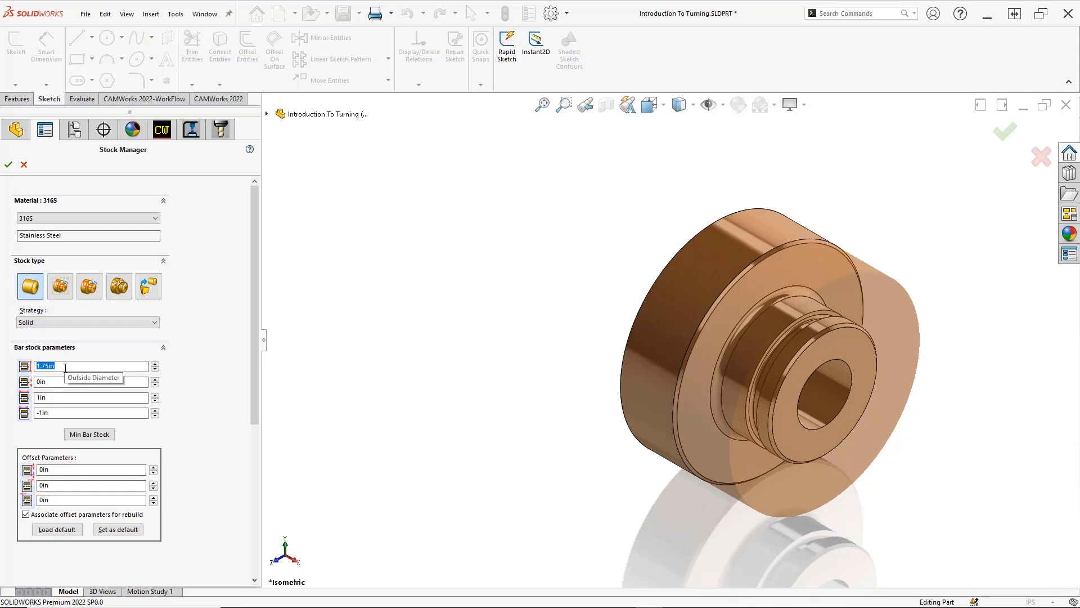
{"action": "type", "text": "2.0"}
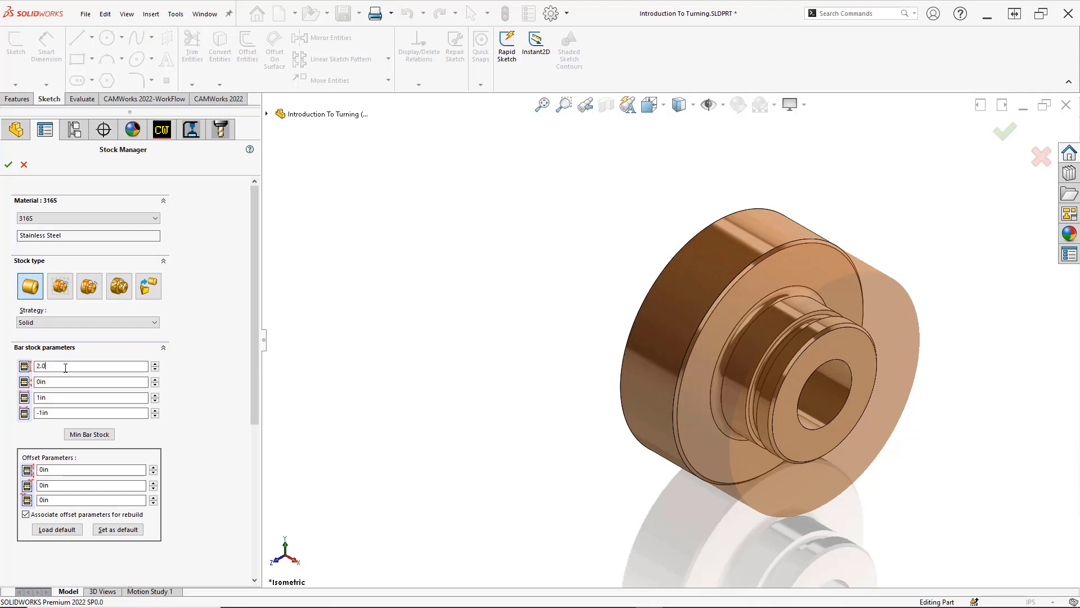
{"action": "key", "text": "Tab"}
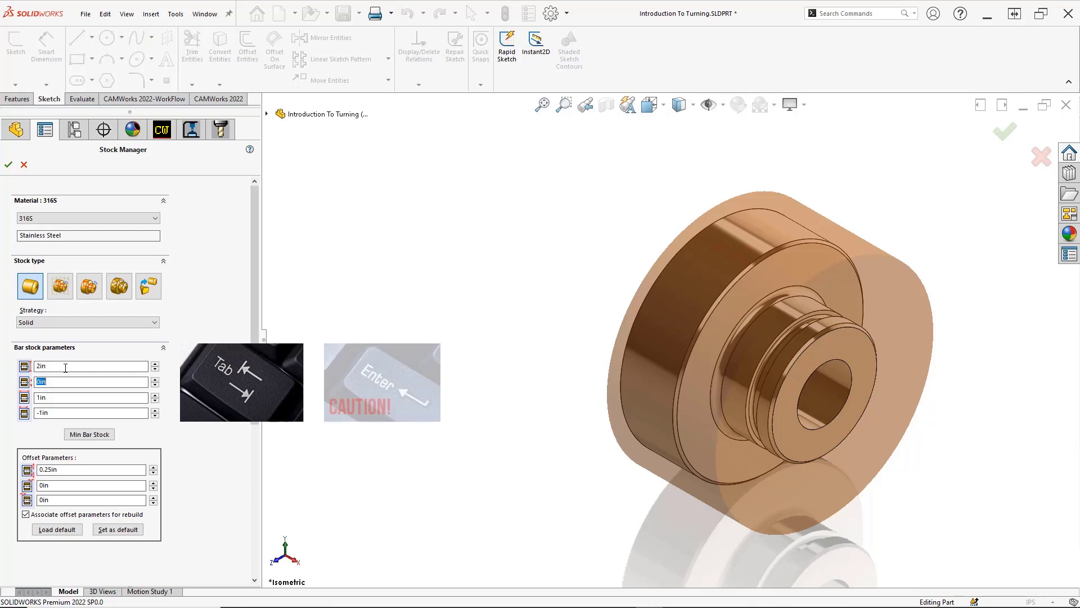
Step: Set the bar stock's front face offset to 0.05 in and its back face offset to 1 in
{"action": "key", "text": "Tab"}
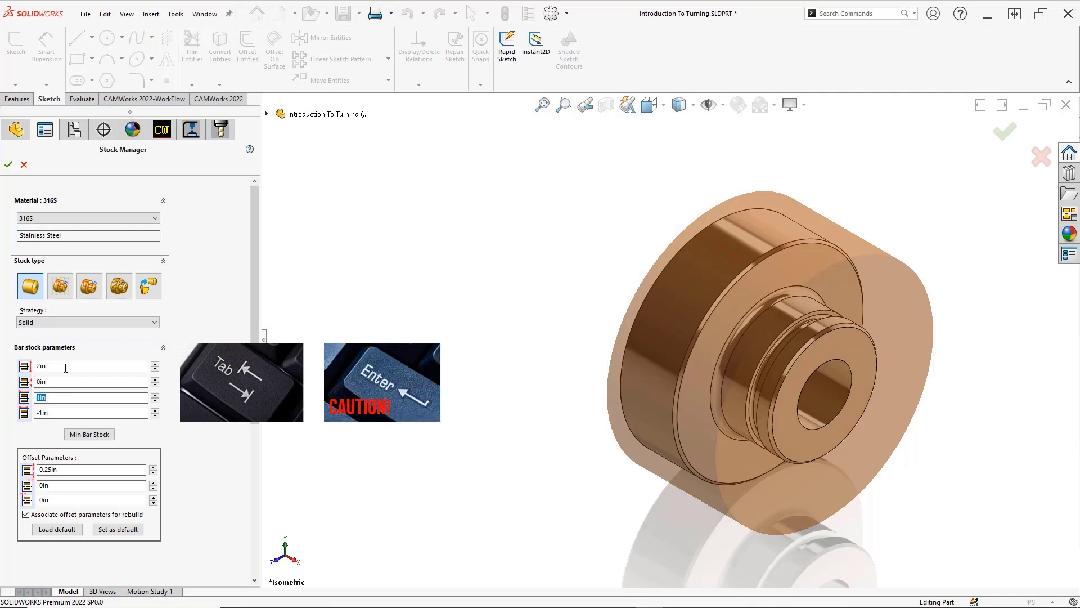
{"action": "key", "text": "Tab"}
{"action": "key", "text": "Tab"}
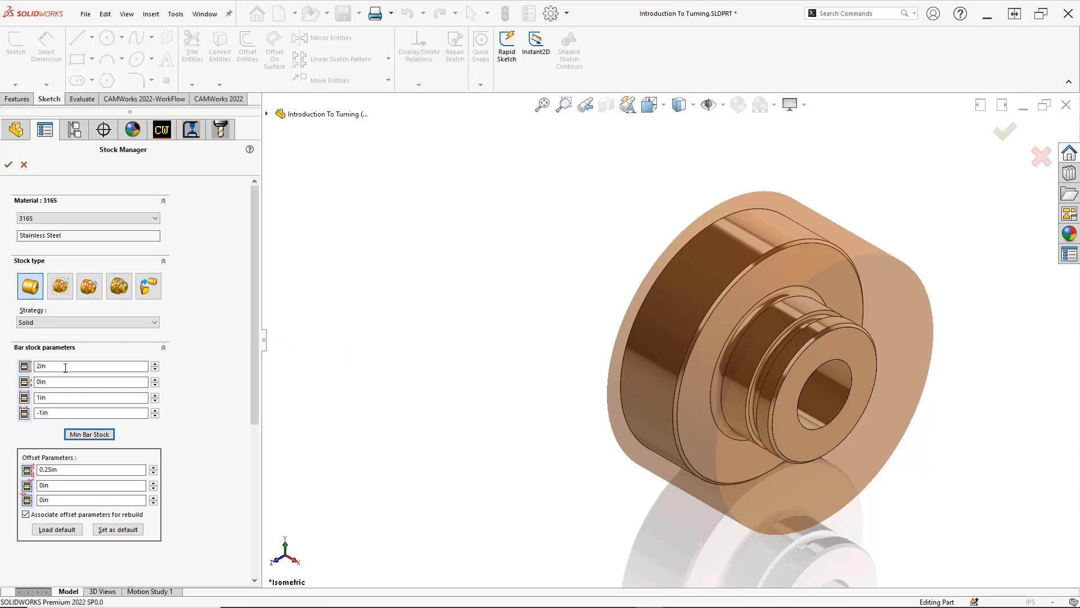
{"action": "key", "text": "Tab"}
{"action": "key", "text": "Tab"}
{"action": "type", "text": ".05"}
{"action": "key", "text": "Tab"}
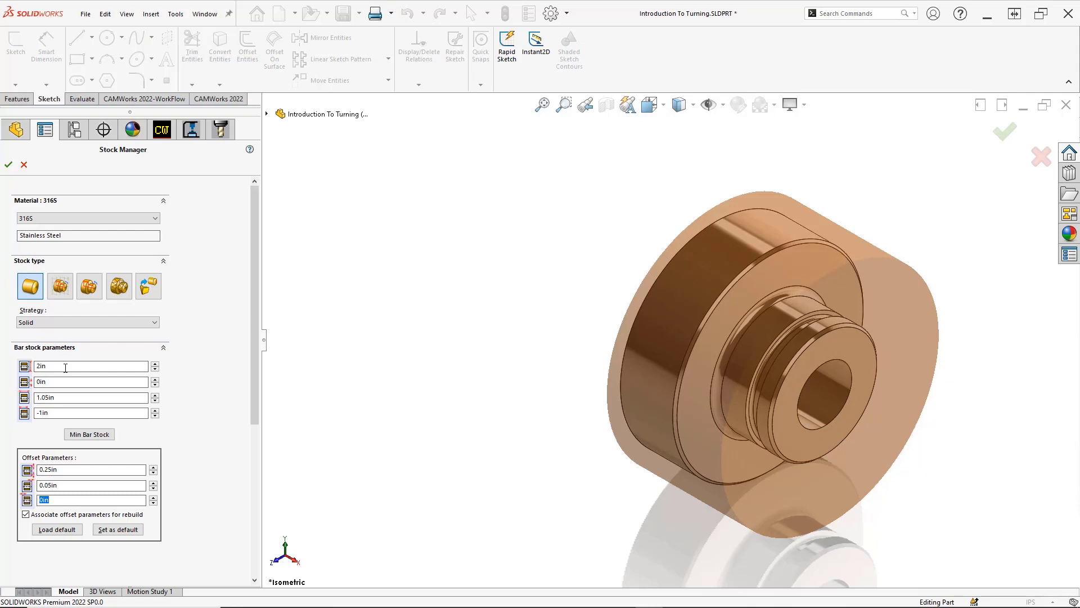
{"action": "type", "text": "1.0"}
{"action": "key", "text": "Tab"}
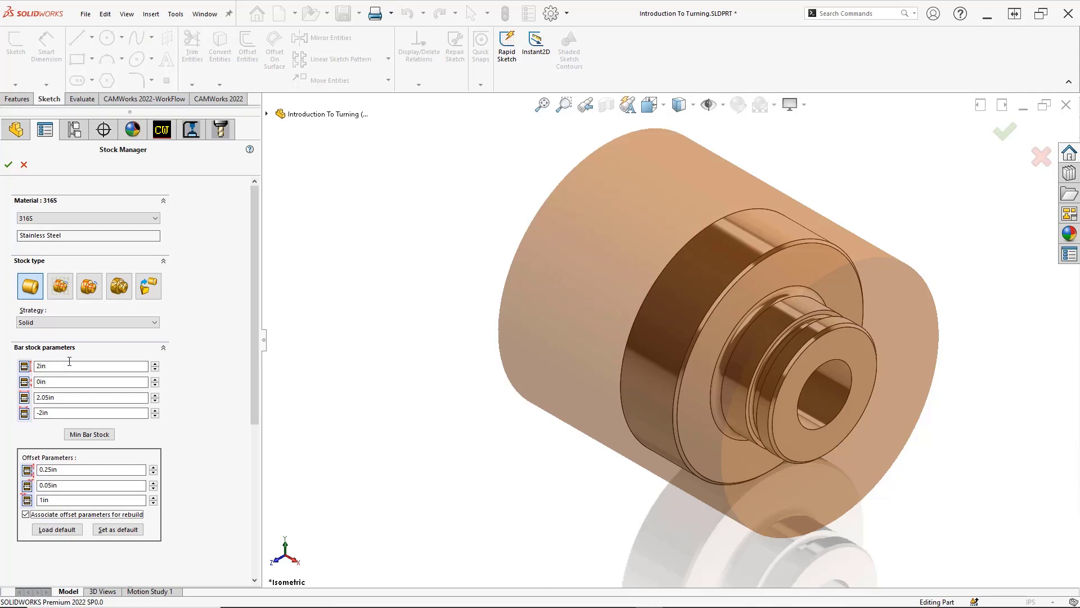
Step: Inspect the bar stock in the front view, accept the stock definition, and display the chuck around the part
{"action": "left_click", "coordinate": [292, 362]}
{"action": "key", "text": "space"}
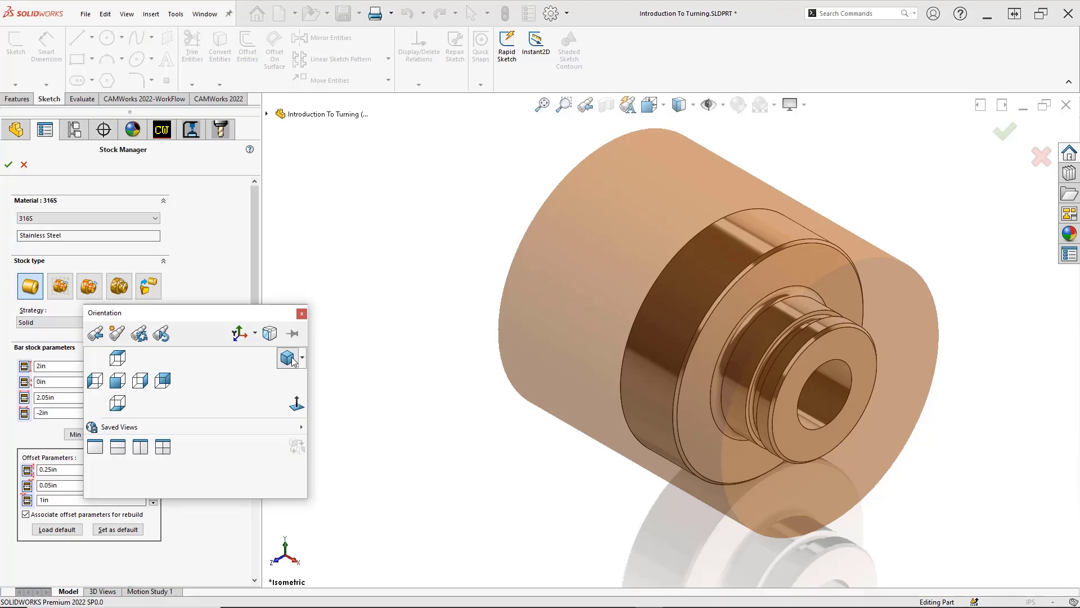
{"action": "left_click", "coordinate": [121, 385]}
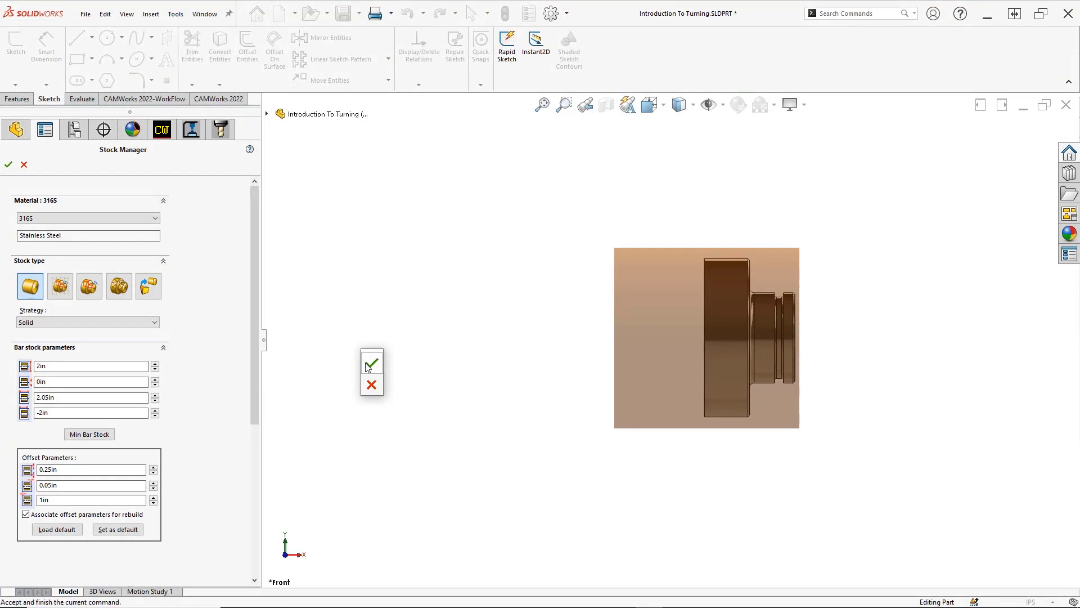
{"action": "left_click", "coordinate": [371, 365]}
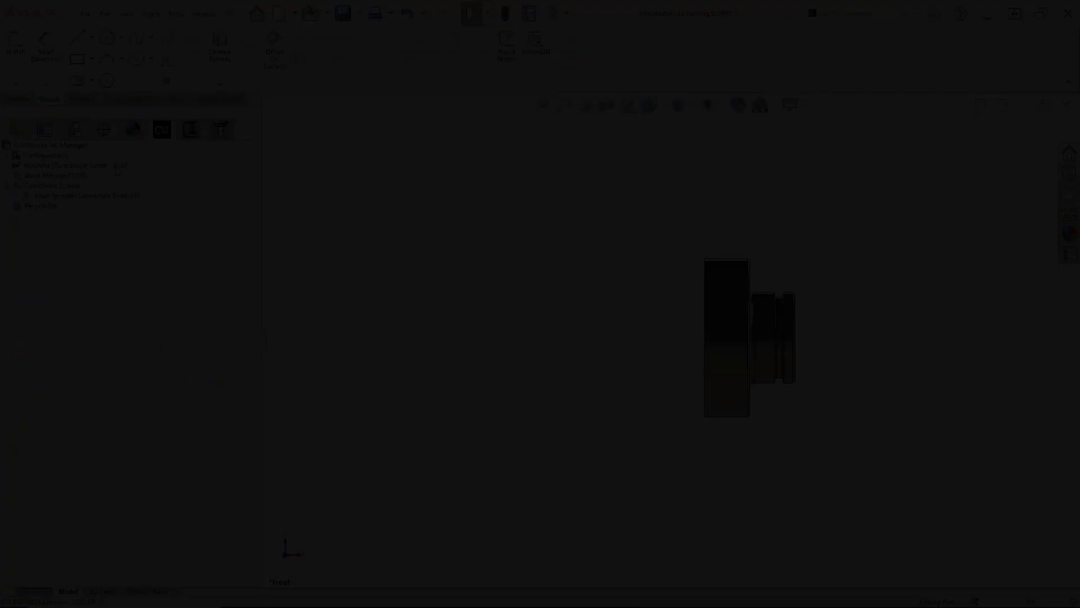
{"action": "left_click", "coordinate": [116, 166]}
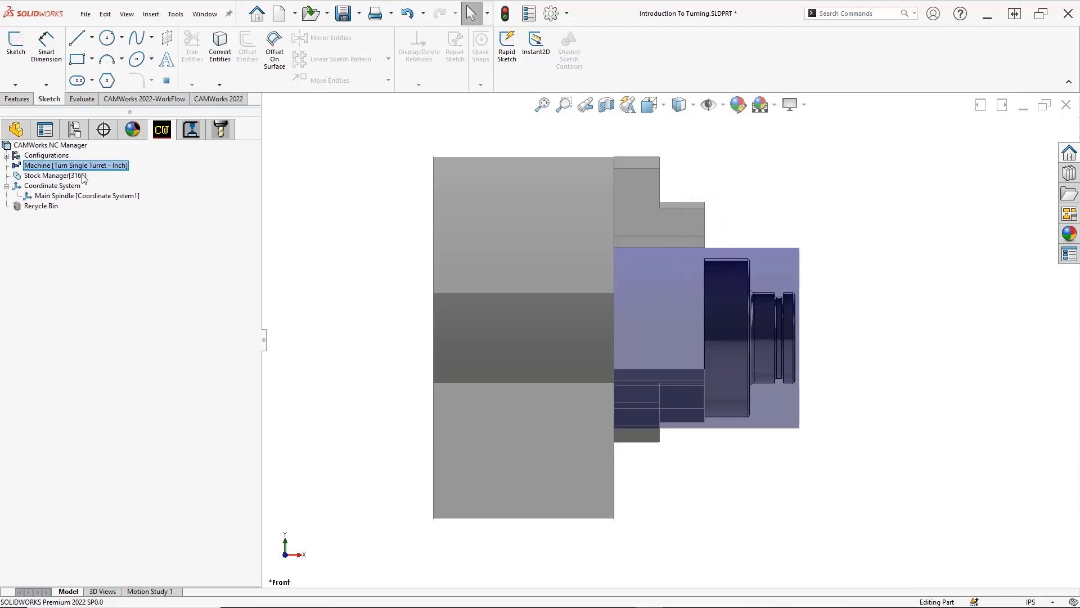
Step: Edit the stock definition again, set the back face offset to 1.5 in, accept it, and select the machine
{"action": "right_click", "coordinate": [83, 178]}
{"action": "left_click", "coordinate": [104, 188]}
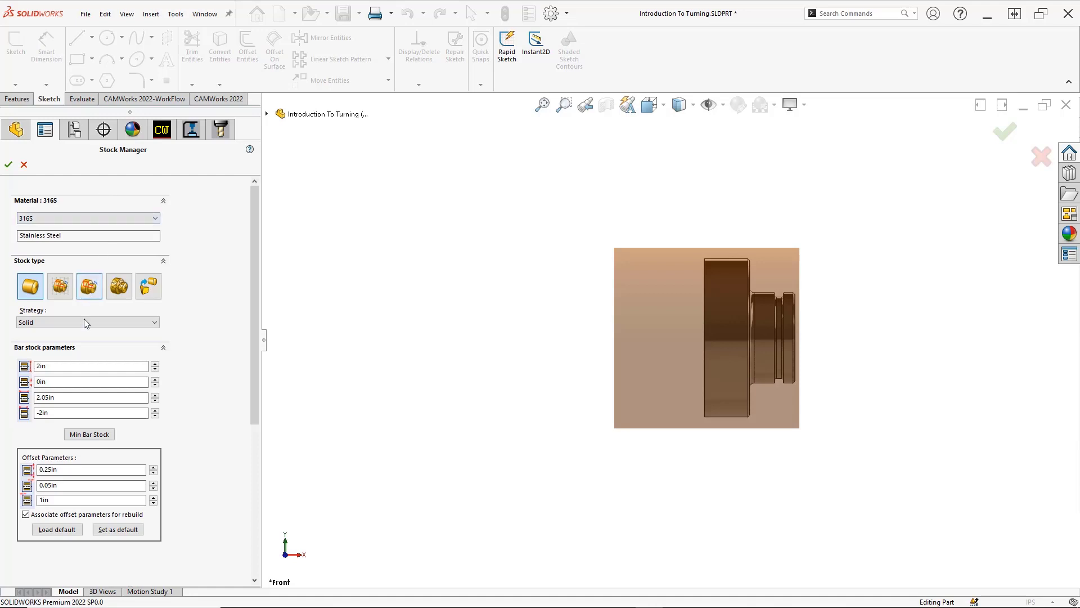
{"action": "left_click", "coordinate": [58, 499]}
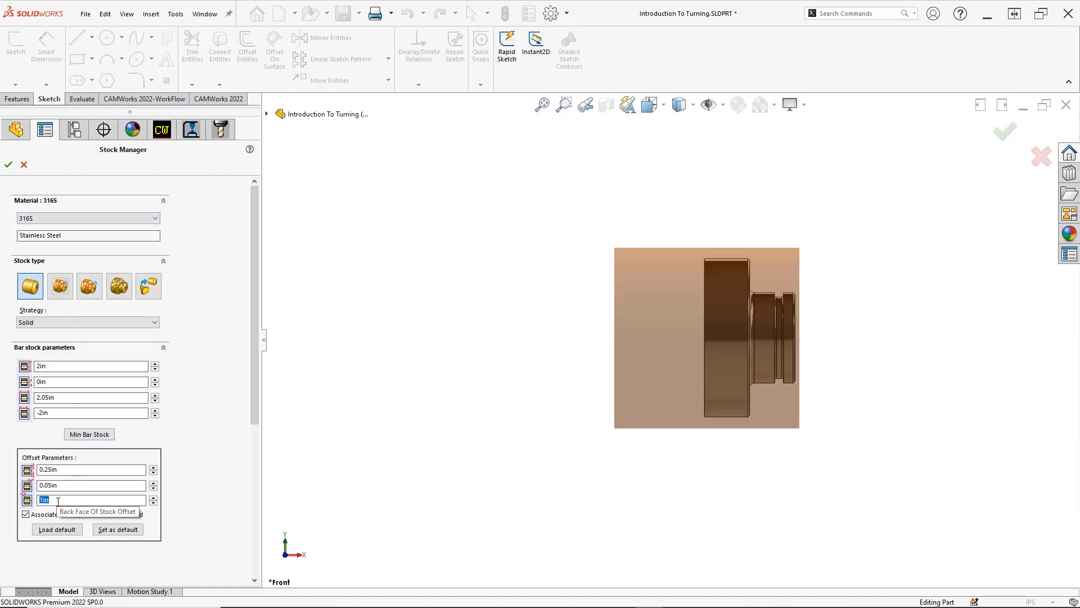
{"action": "type", "text": "1.5"}
{"action": "key", "text": "Return"}
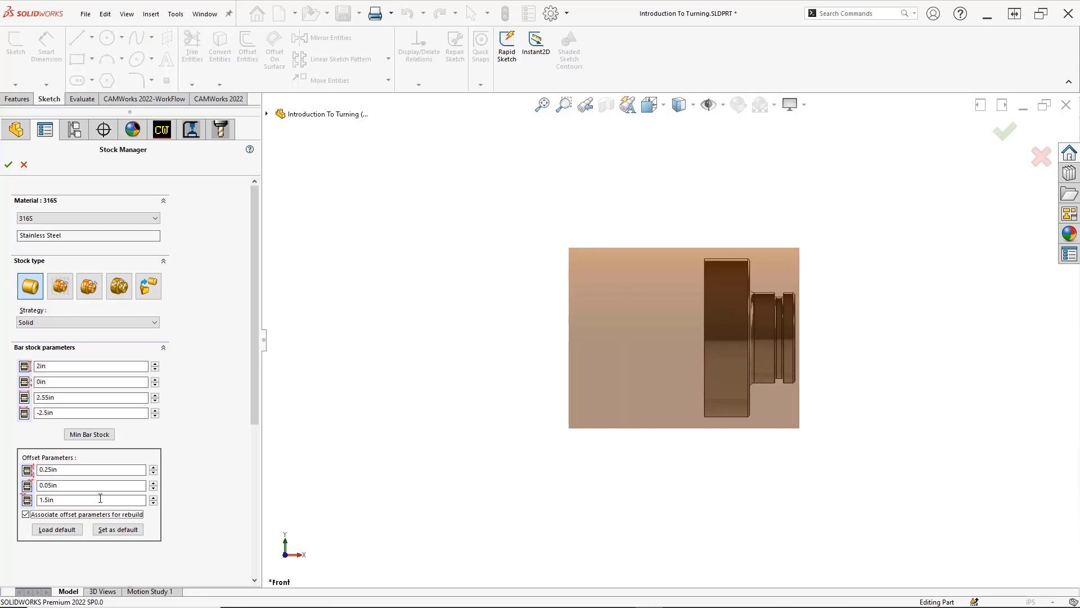
{"action": "key", "text": "d"}
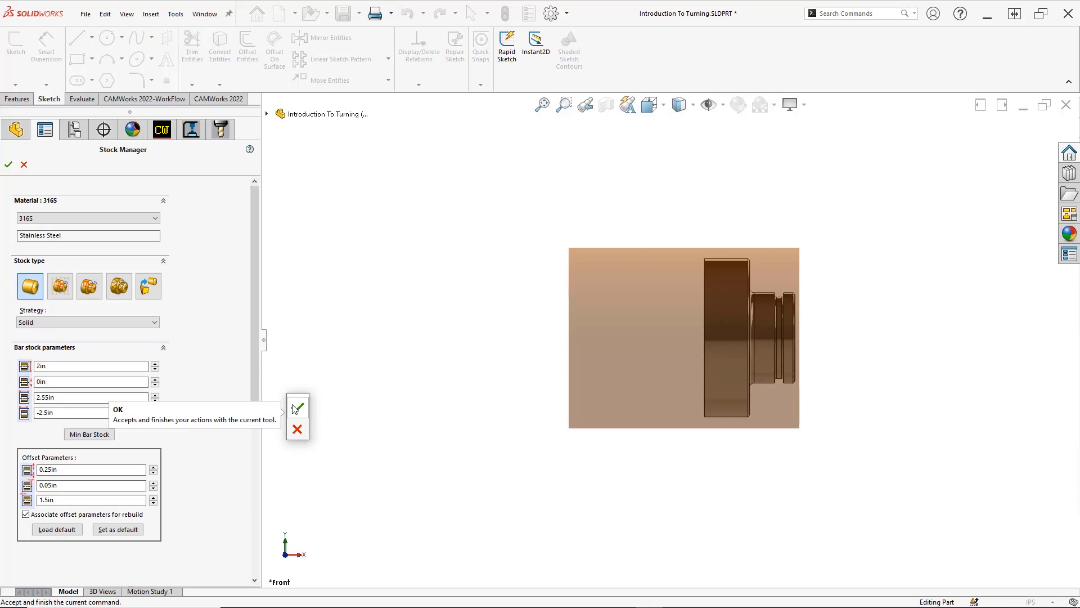
{"action": "left_click", "coordinate": [296, 407]}
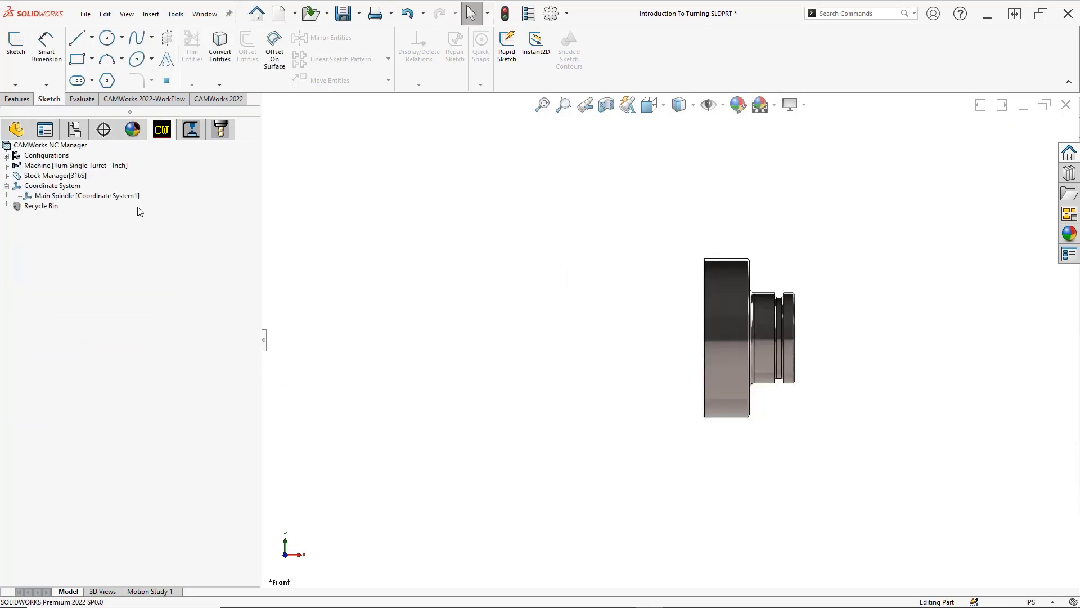
{"action": "left_click", "coordinate": [112, 165]}
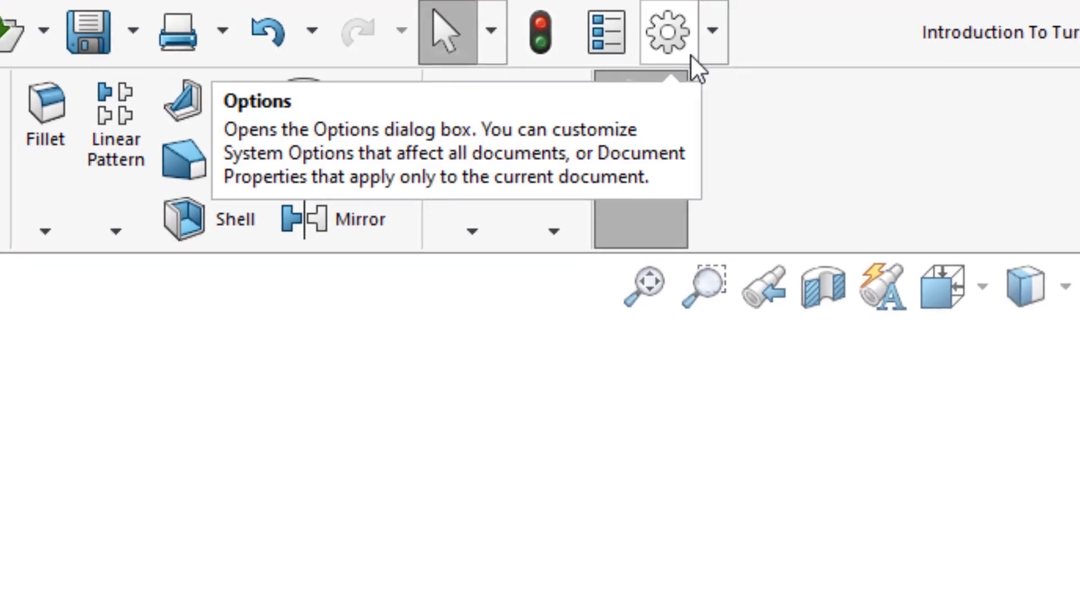
Step: Set the icon color to Classic in the system color options and accept the change
{"action": "left_click", "coordinate": [585, 1]}
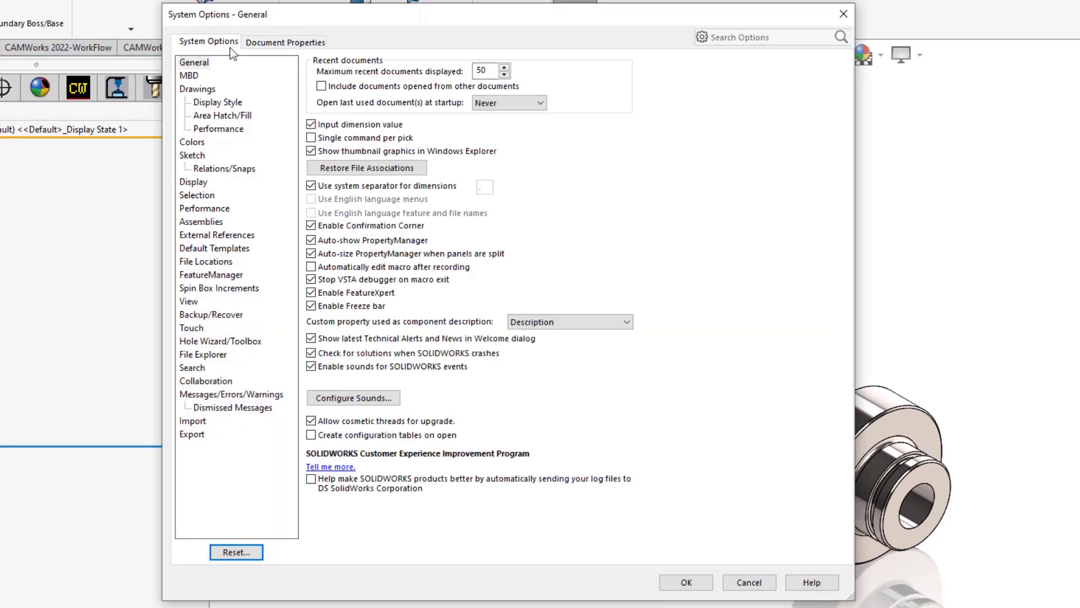
{"action": "left_click", "coordinate": [194, 142]}
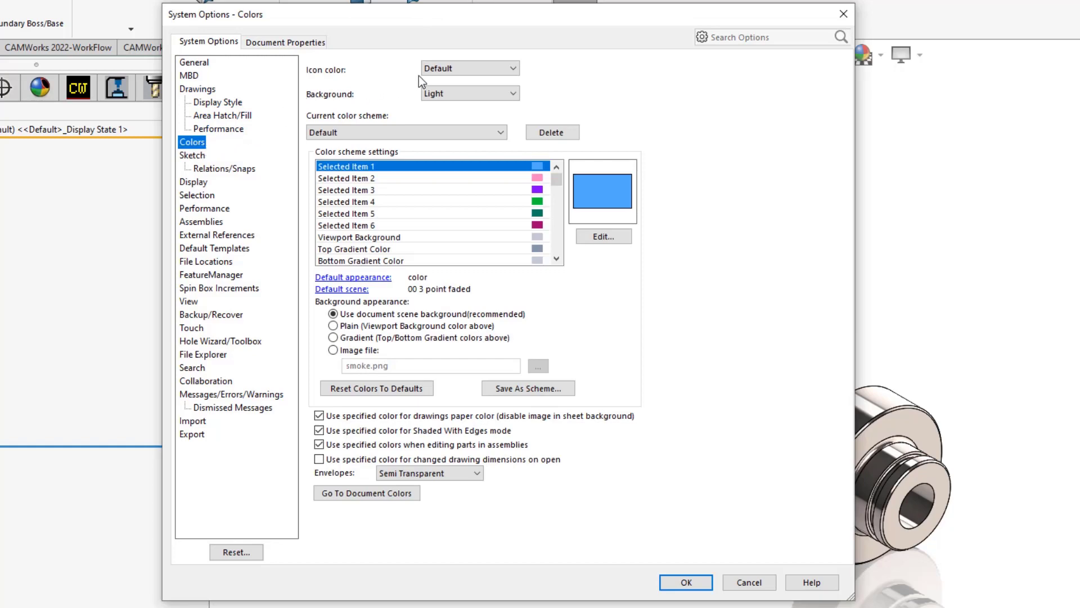
{"action": "left_click", "coordinate": [445, 70]}
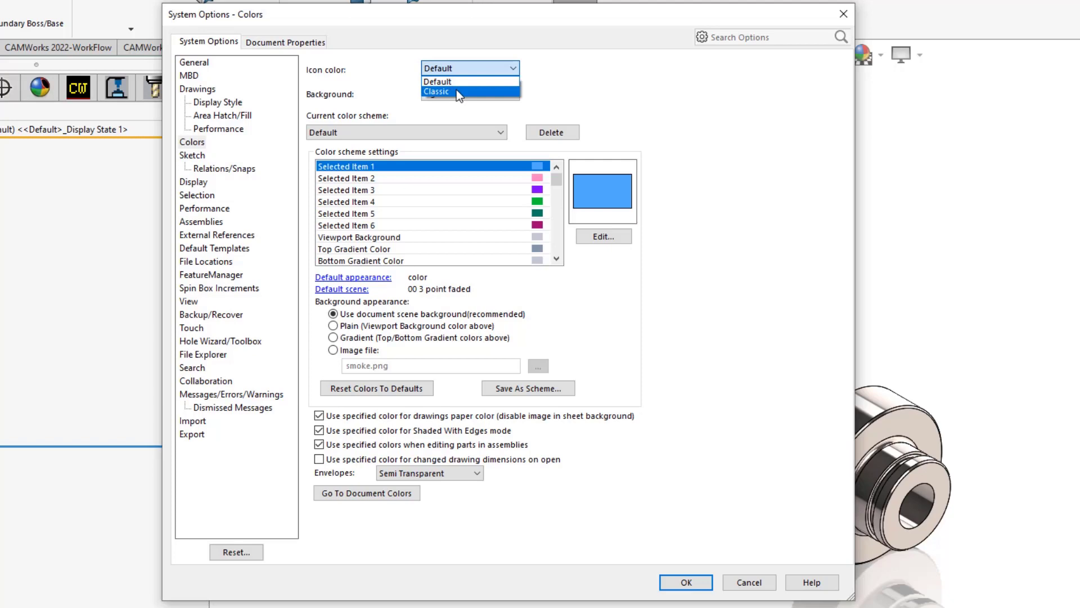
{"action": "left_click", "coordinate": [457, 91]}
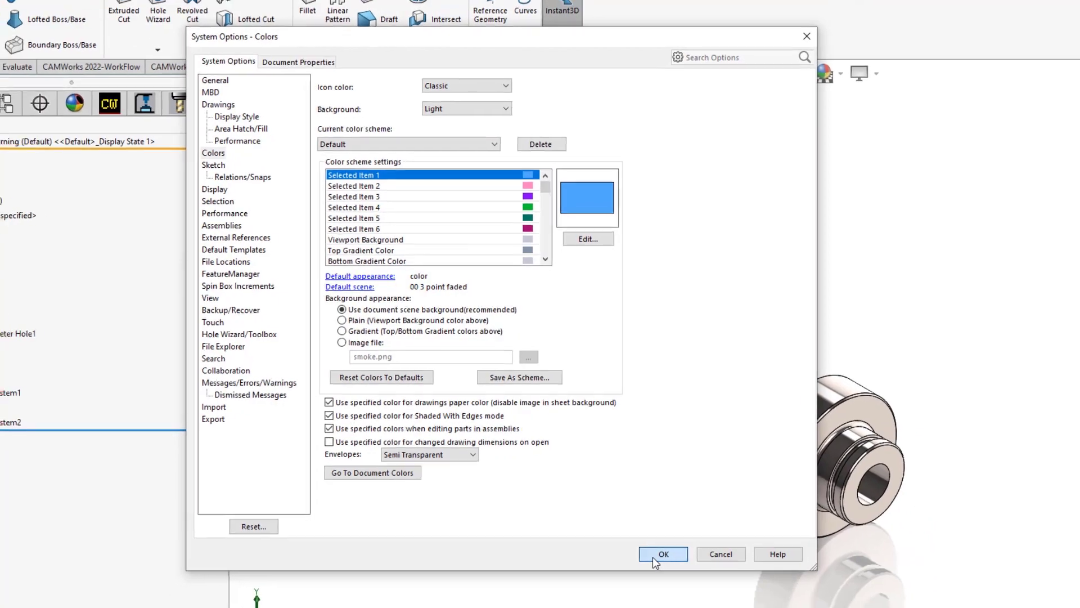
{"action": "left_click", "coordinate": [658, 554]}
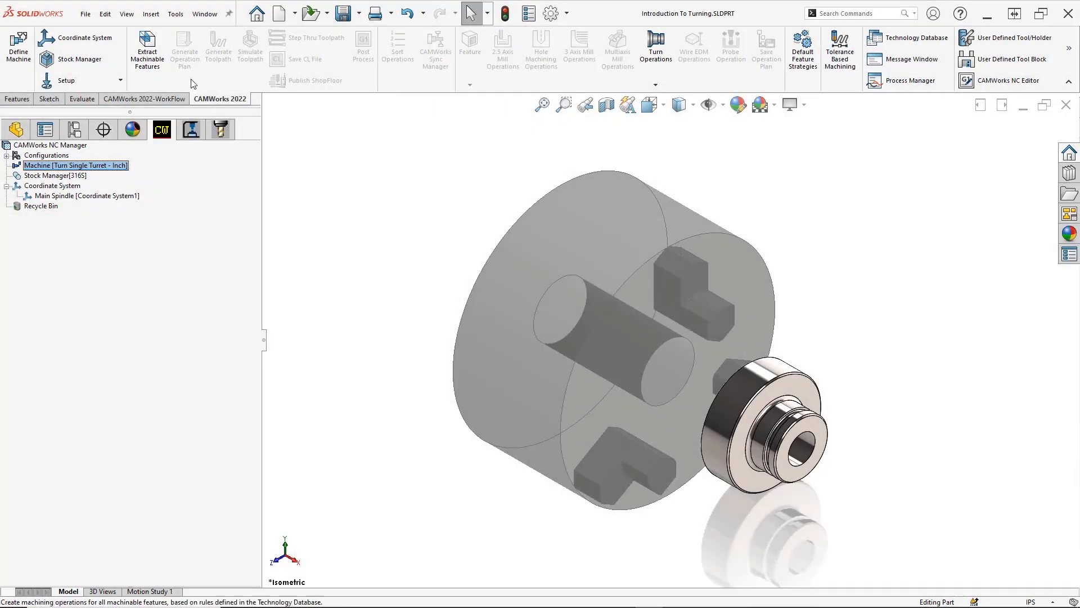
Step: Open the CAMWorks options and review the general settings and the turn feature extraction methods, keeping Revolved Section
{"action": "left_click", "coordinate": [180, 19]}
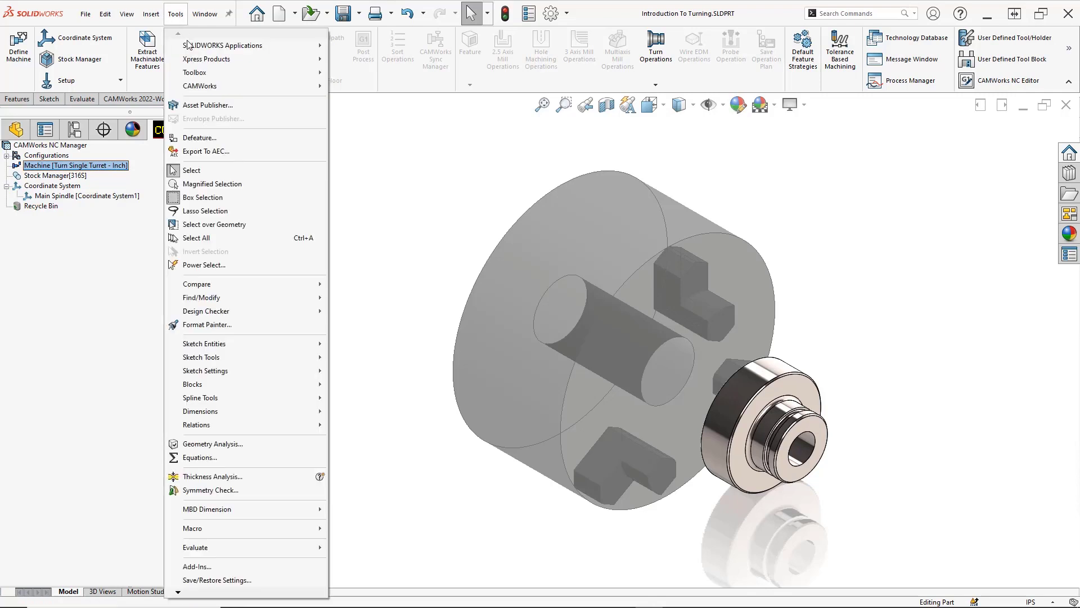
{"action": "mouse_move", "coordinate": [196, 89]}
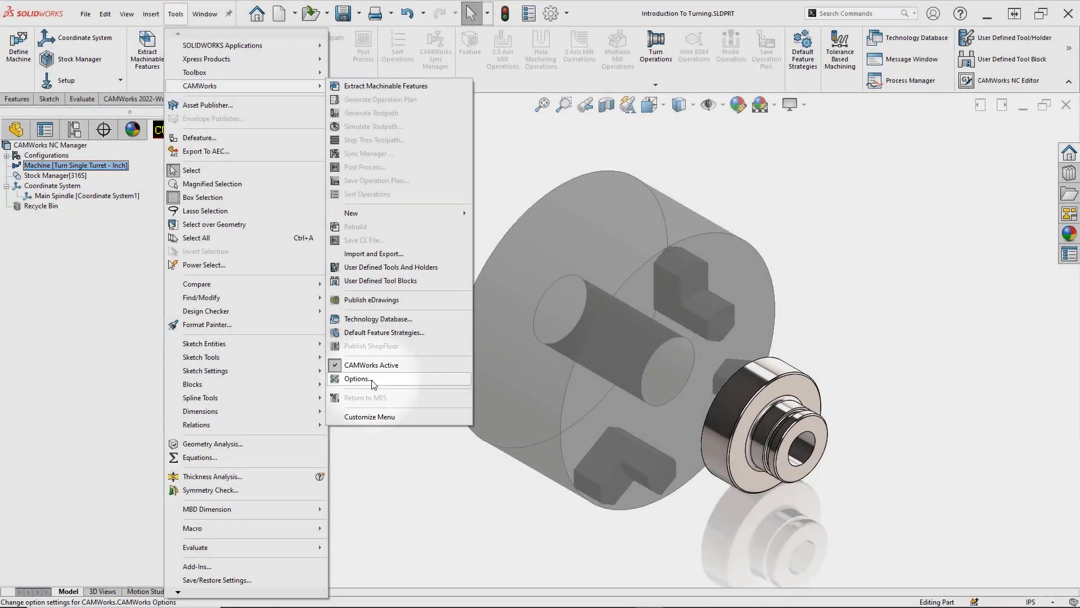
{"action": "left_click", "coordinate": [371, 380]}
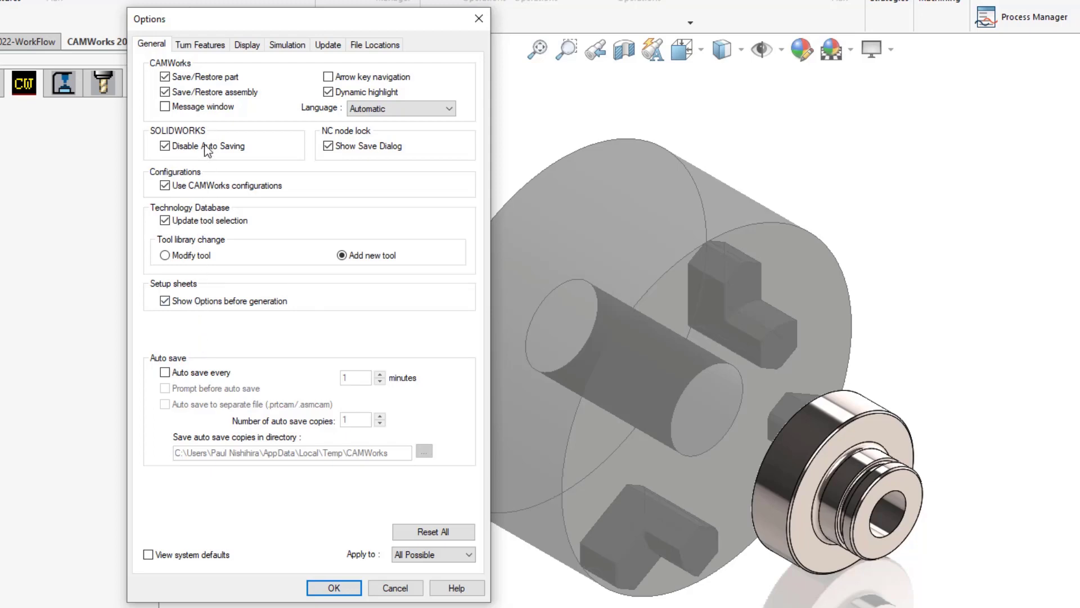
{"action": "left_click", "coordinate": [206, 47]}
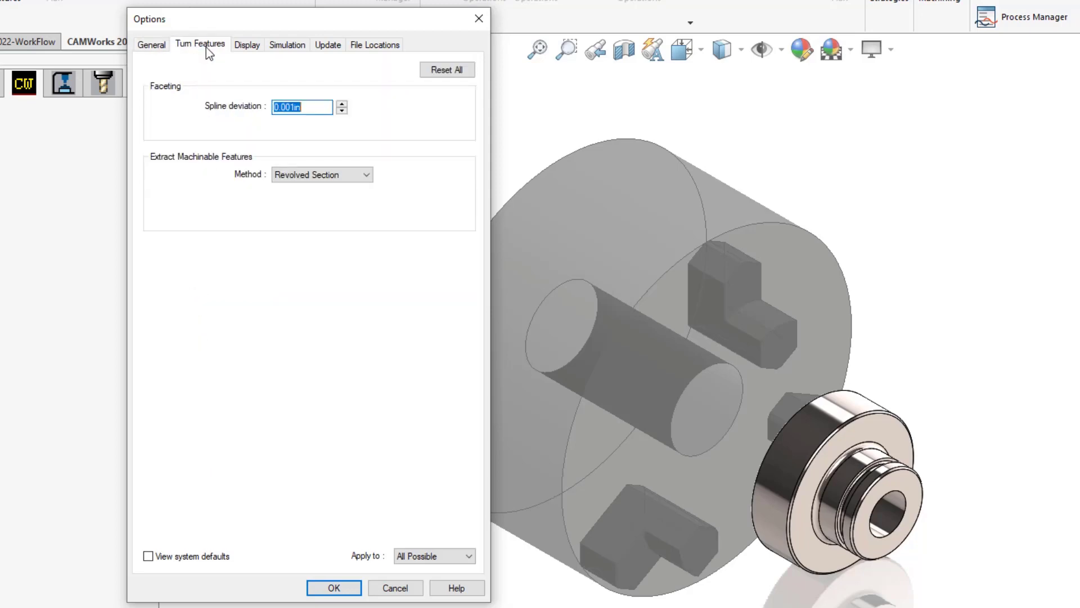
{"action": "left_click", "coordinate": [371, 180]}
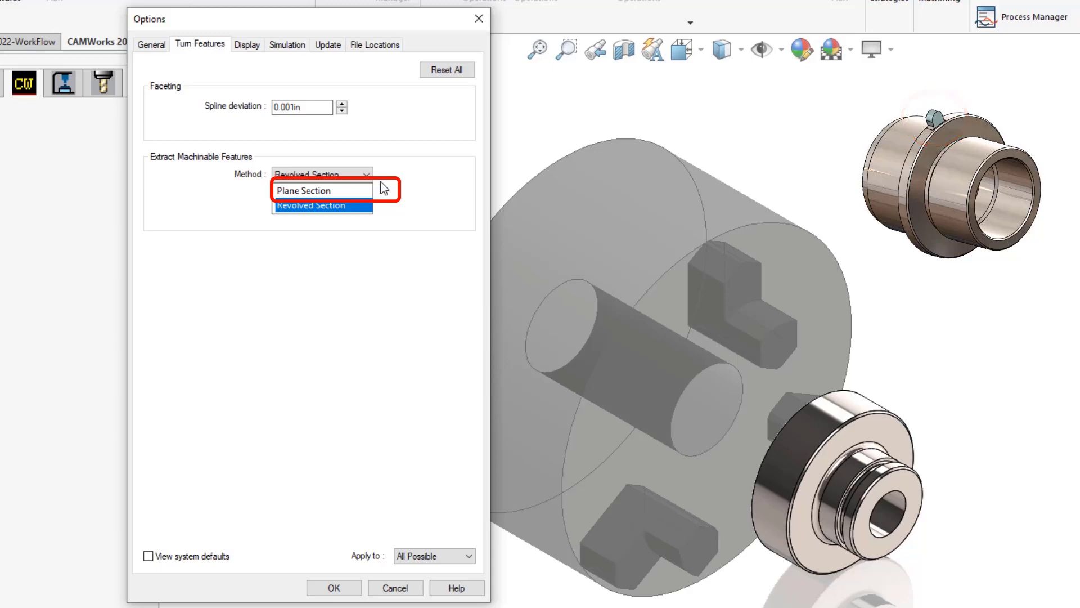
{"action": "left_click", "coordinate": [384, 188]}
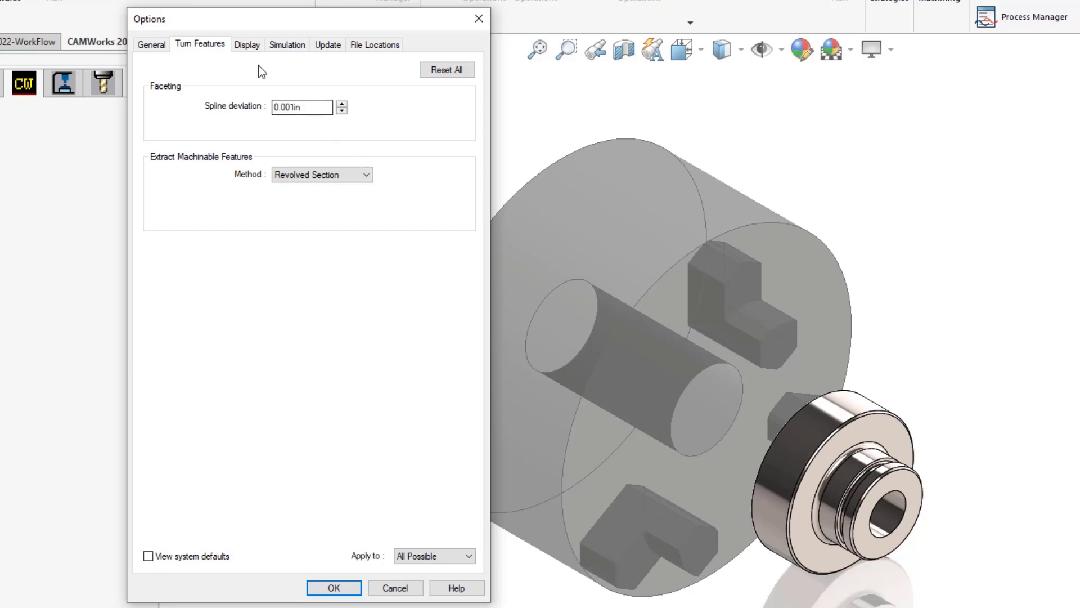
Step: Set the CAMWorks icon color to Classic in the display options and keep the 3D origin marker enabled
{"action": "left_click", "coordinate": [258, 48]}
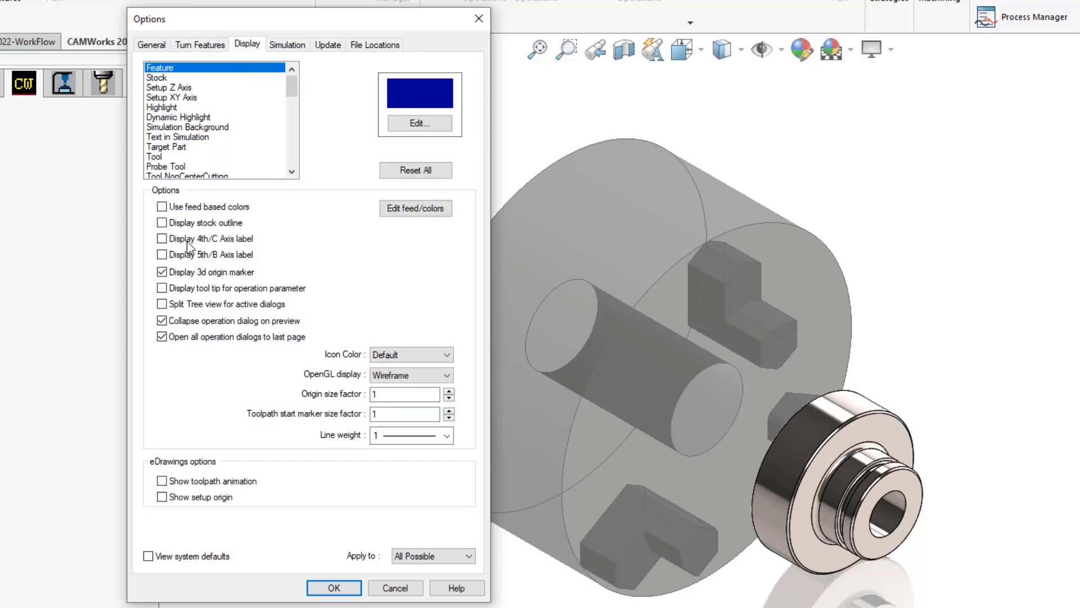
{"action": "left_click", "coordinate": [162, 272]}
{"action": "left_click", "coordinate": [430, 352]}
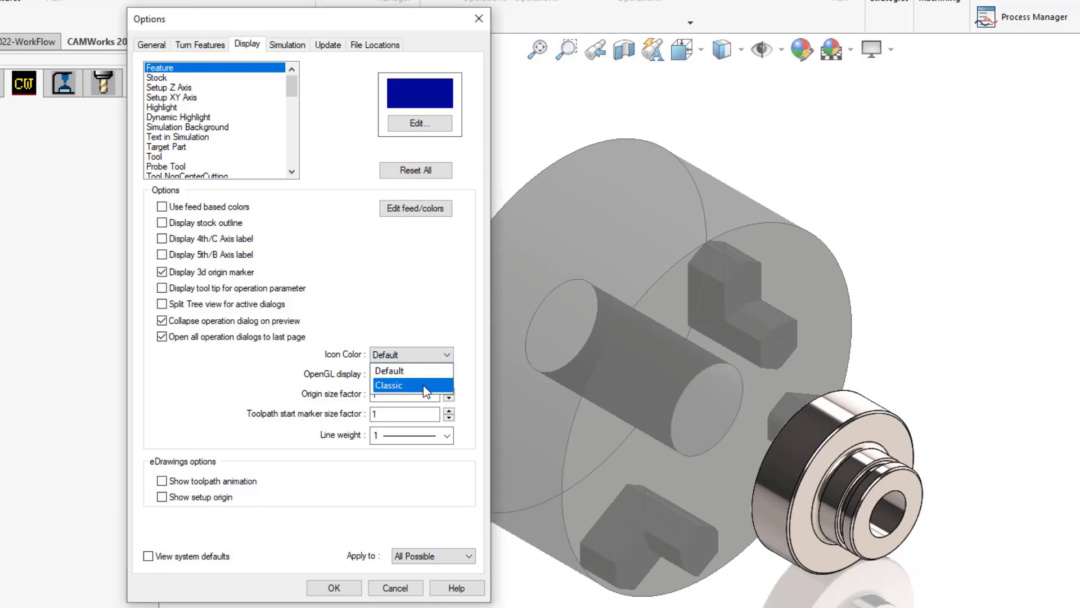
{"action": "left_click", "coordinate": [424, 386]}
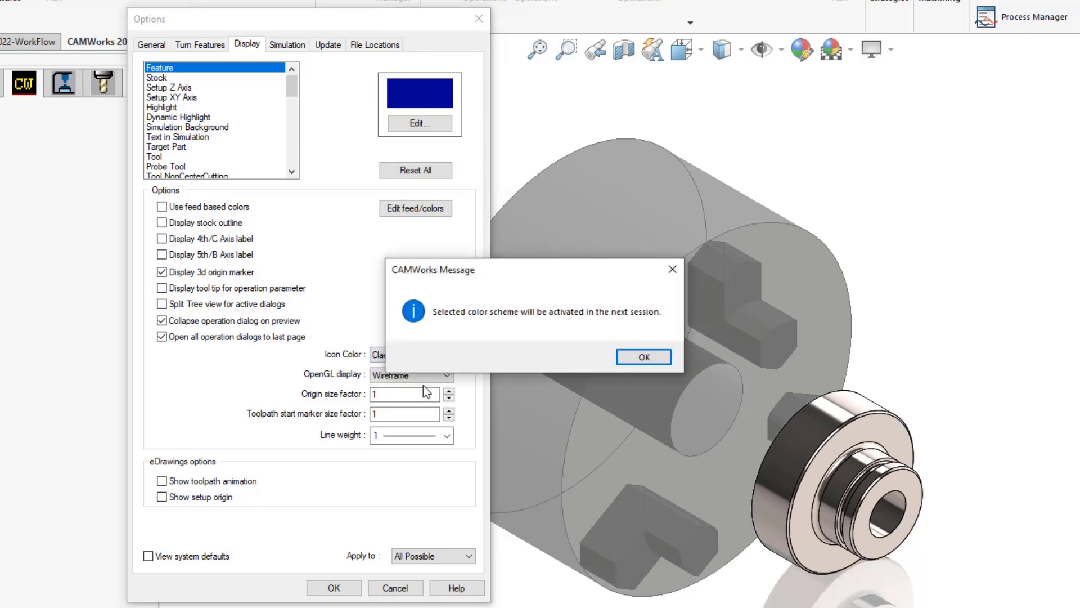
{"action": "left_click", "coordinate": [626, 359]}
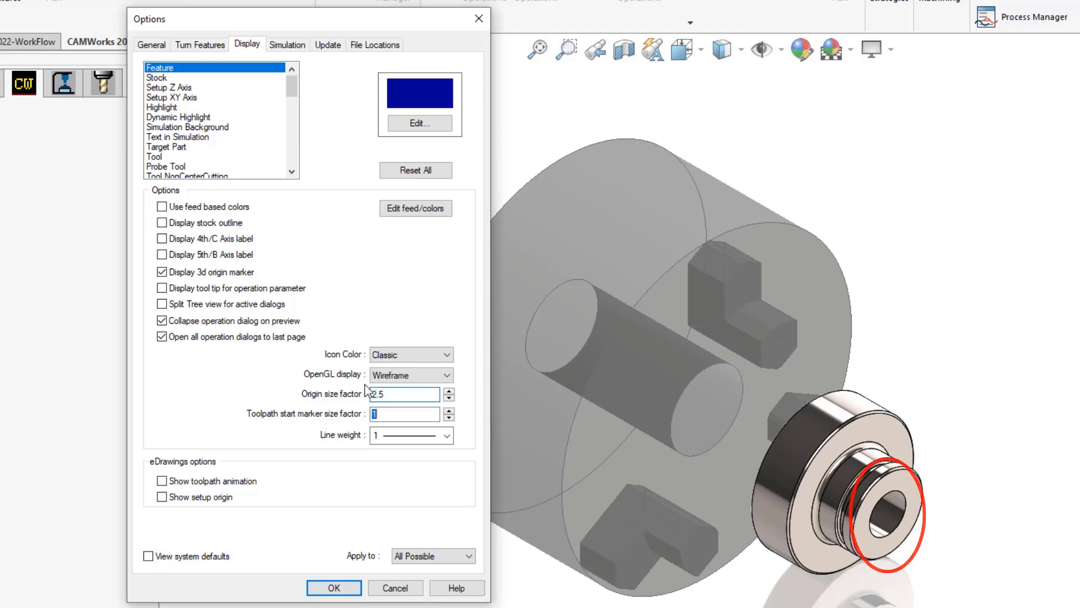
Step: Set the origin size factor to 2.5 and the line weight to 2 in the CAMWorks display options
{"action": "key", "text": "Tab"}
{"action": "key", "text": "Tab"}
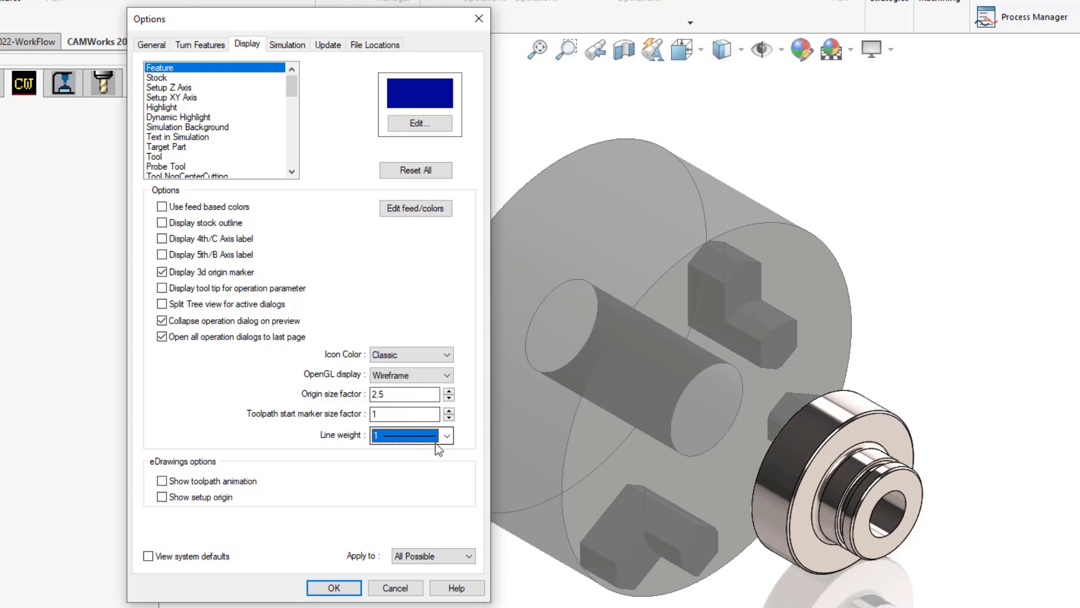
{"action": "left_click", "coordinate": [452, 436]}
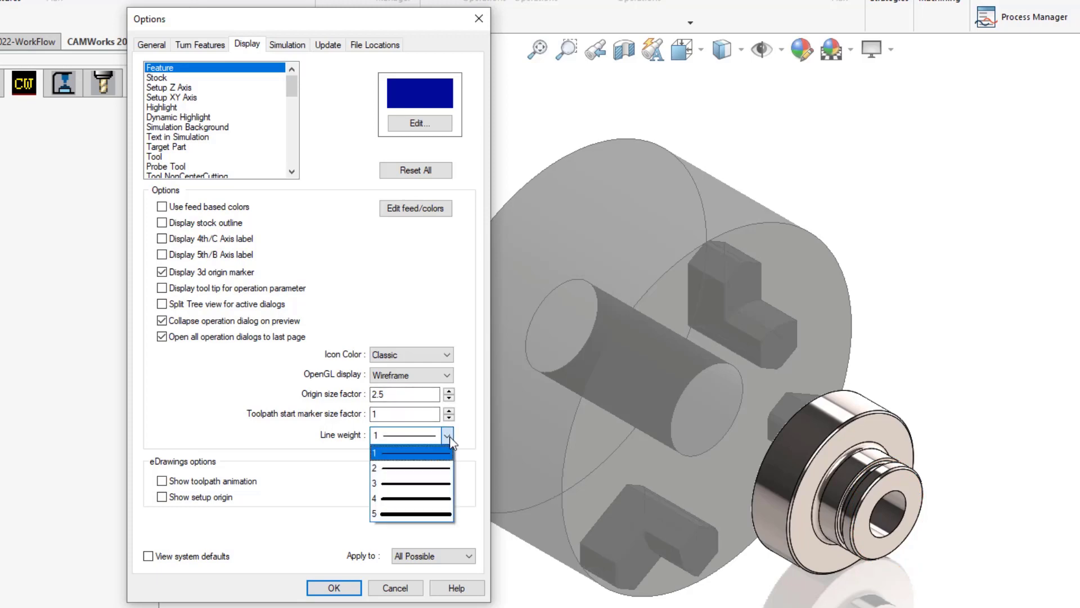
{"action": "left_click", "coordinate": [447, 475]}
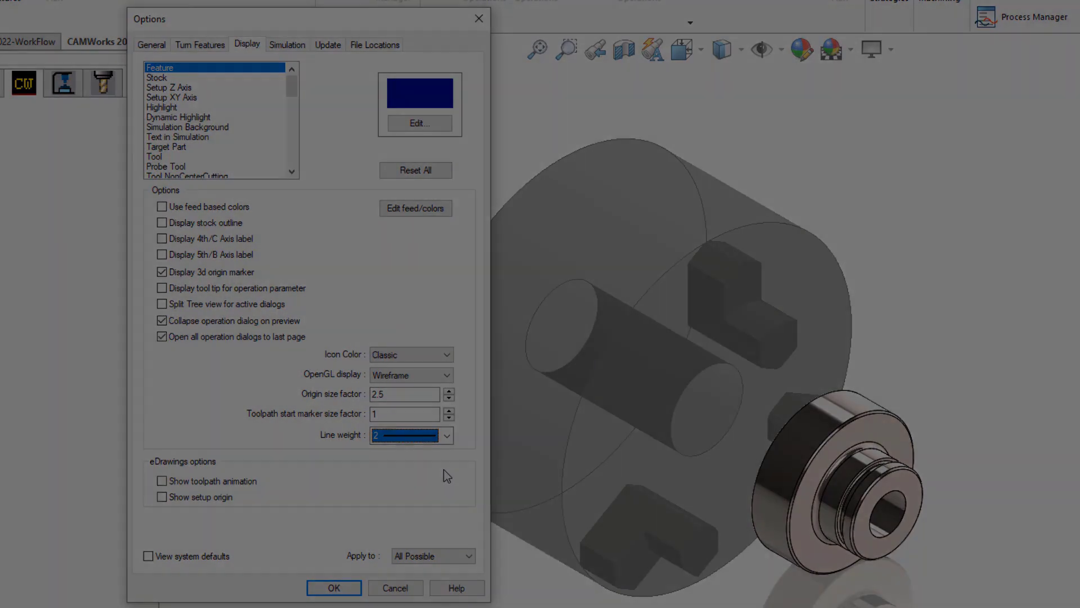
Step: Review the simulation, update and file location settings in the CAMWorks options
{"action": "left_click", "coordinate": [287, 45]}
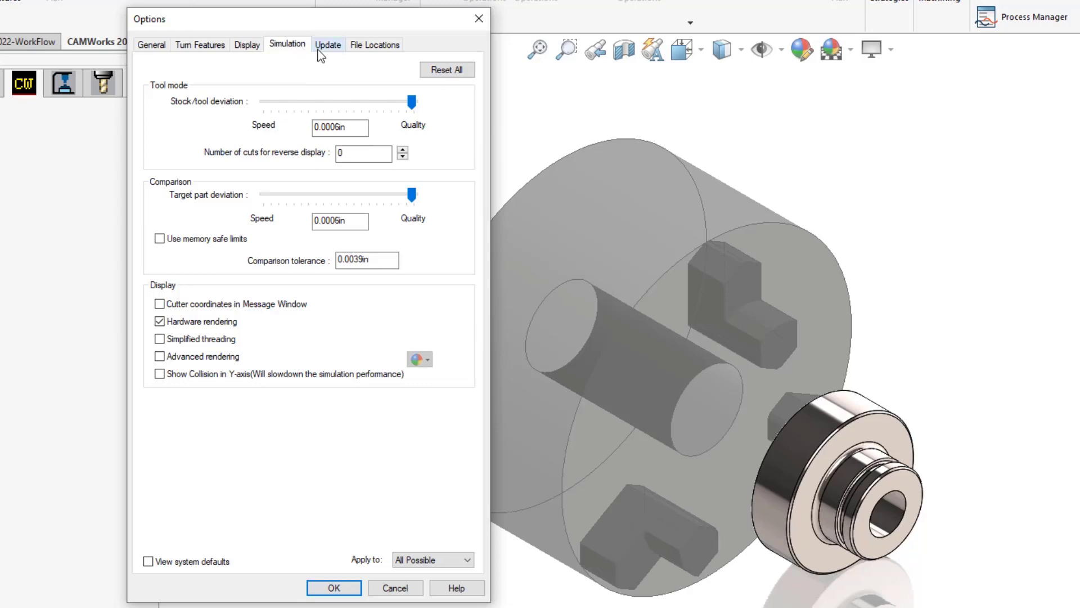
{"action": "left_click", "coordinate": [323, 48]}
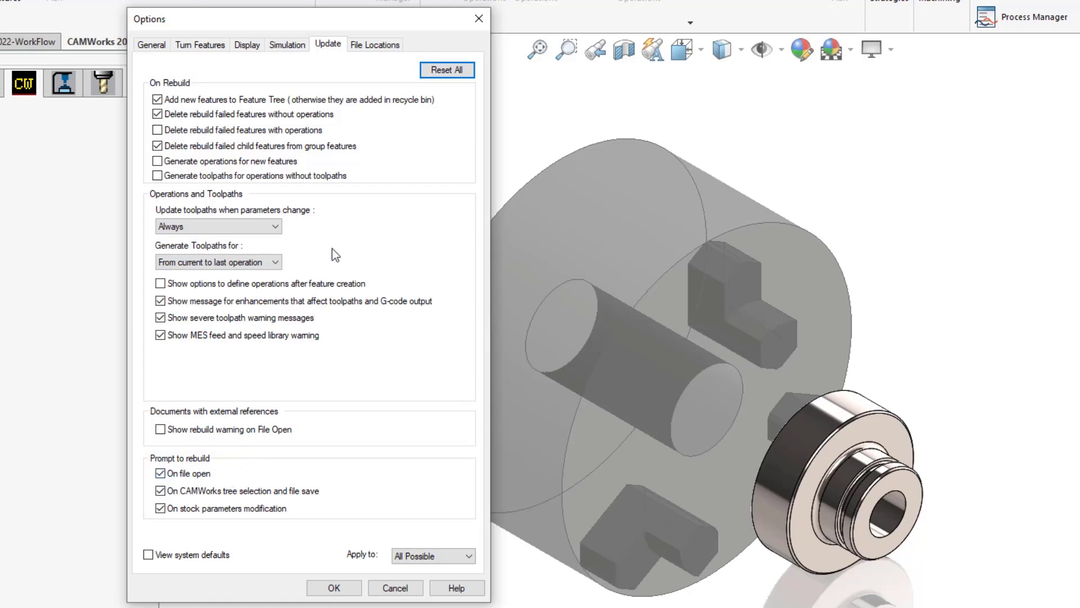
{"action": "left_click", "coordinate": [395, 47]}
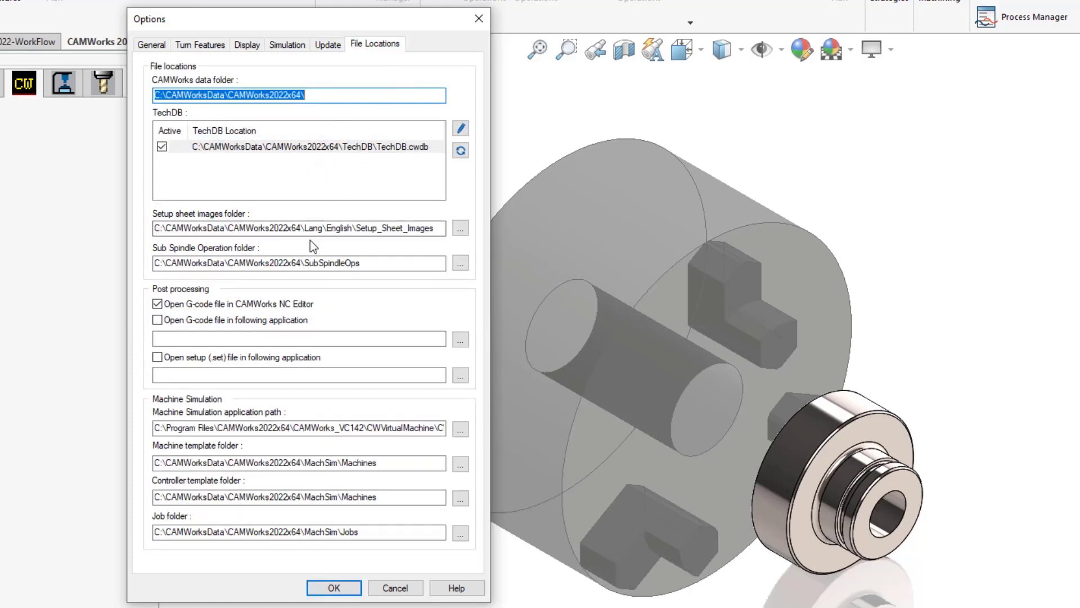
Step: Keep G-code files set to open in CAMWorks NC Editor and accept the CAMWorks options
{"action": "left_click", "coordinate": [159, 307]}
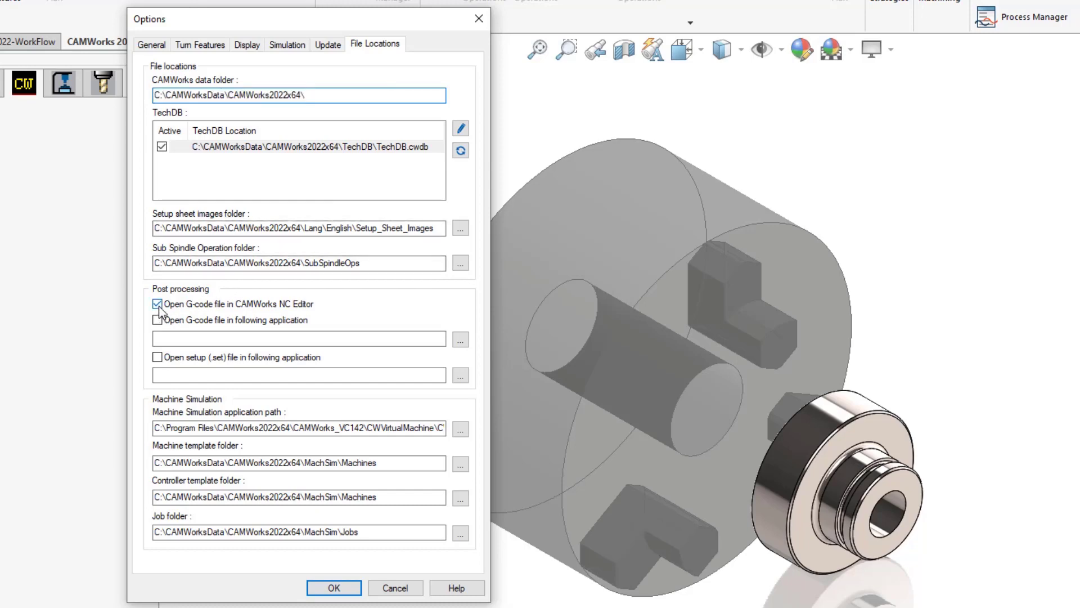
{"action": "left_click", "coordinate": [160, 307]}
{"action": "left_click", "coordinate": [159, 306]}
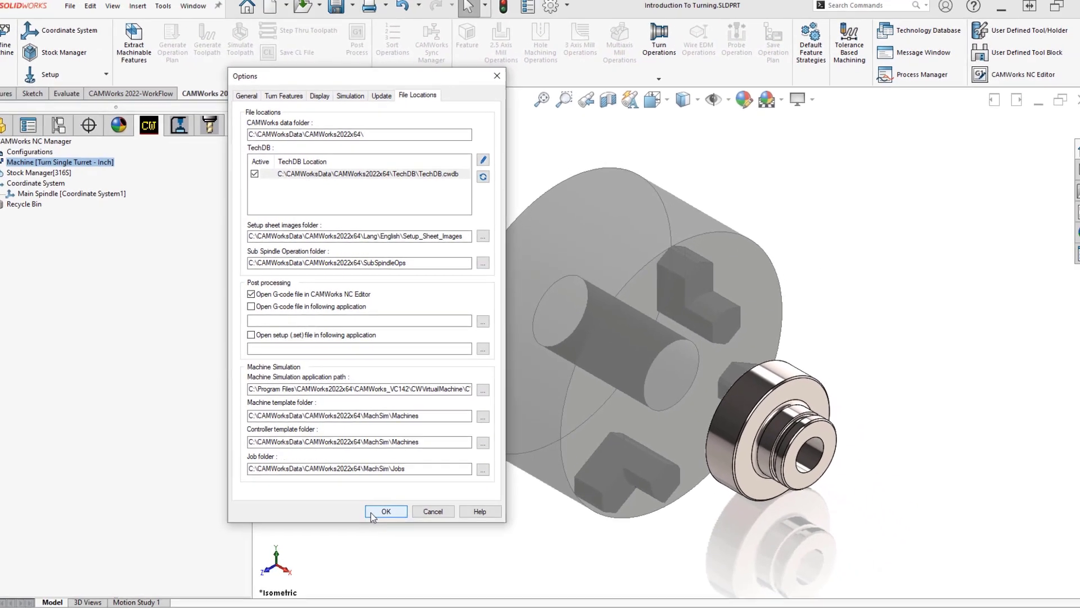
{"action": "left_click", "coordinate": [373, 512]}
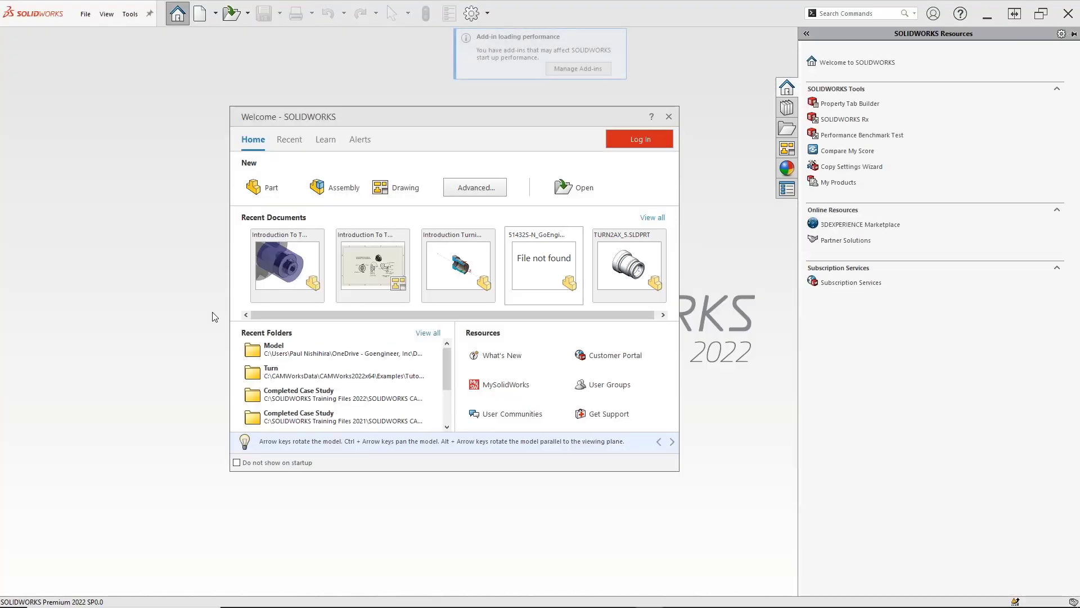
Step: Reopen the Introduction To Turning part from the recent documents and display its CAMWorks feature tree
{"action": "mouse_move", "coordinate": [292, 284]}
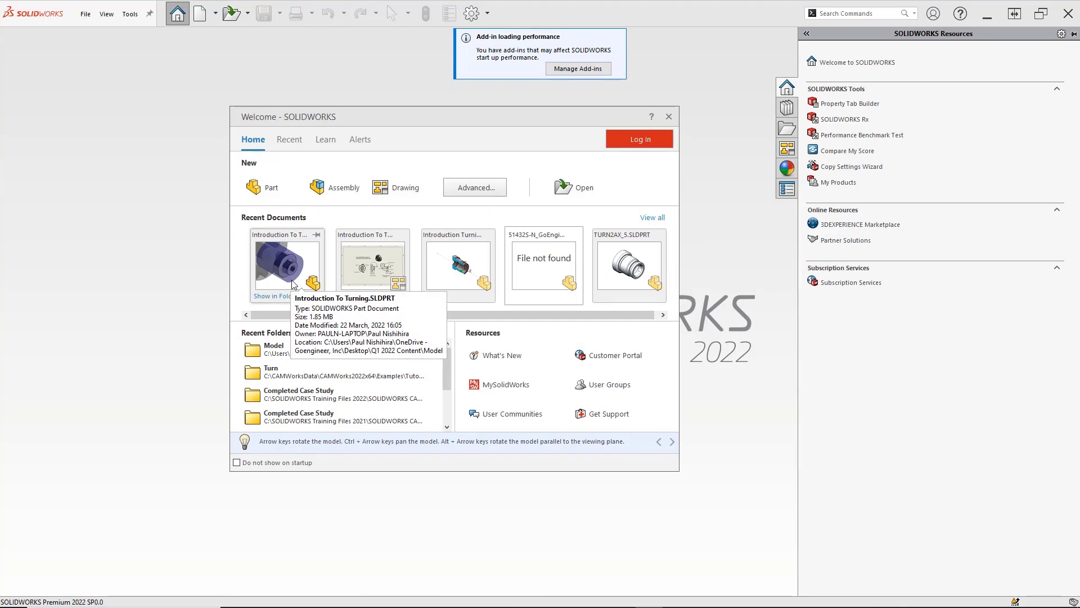
{"action": "left_click", "coordinate": [293, 285]}
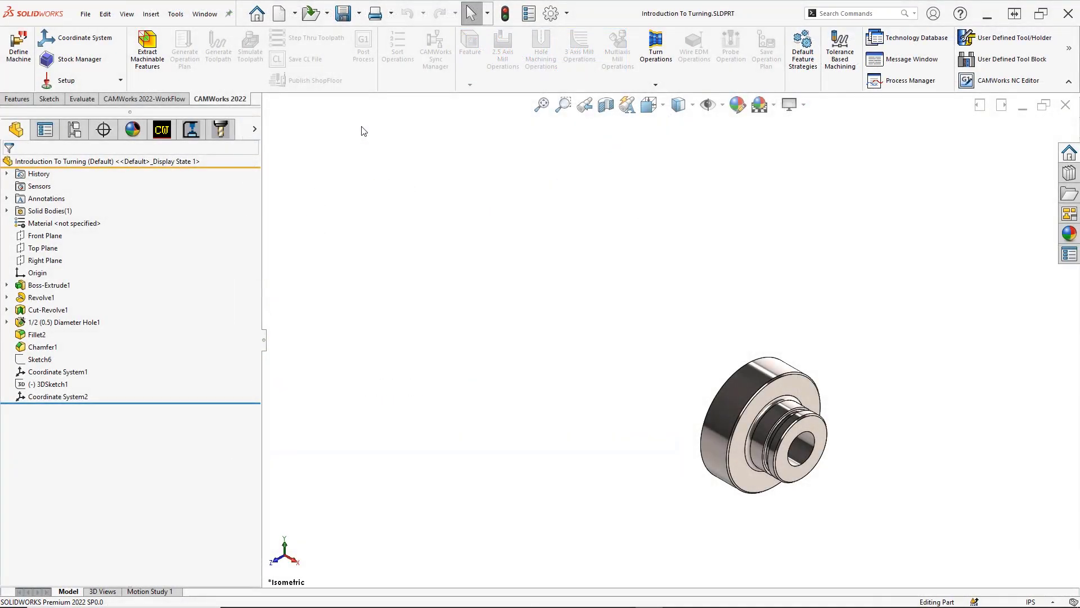
{"action": "left_click", "coordinate": [163, 130]}
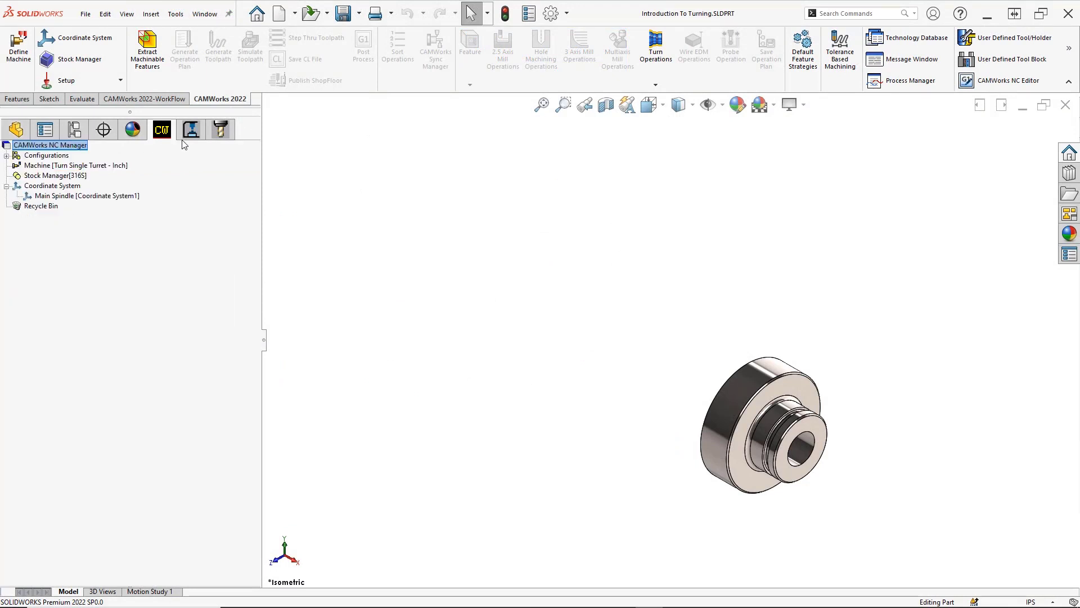
Step: Look over the CAMWorks tool tree and compare the CAMWorks 2022-WorkFlow commands with the CAMWorks 2022 commands
{"action": "left_click", "coordinate": [217, 138]}
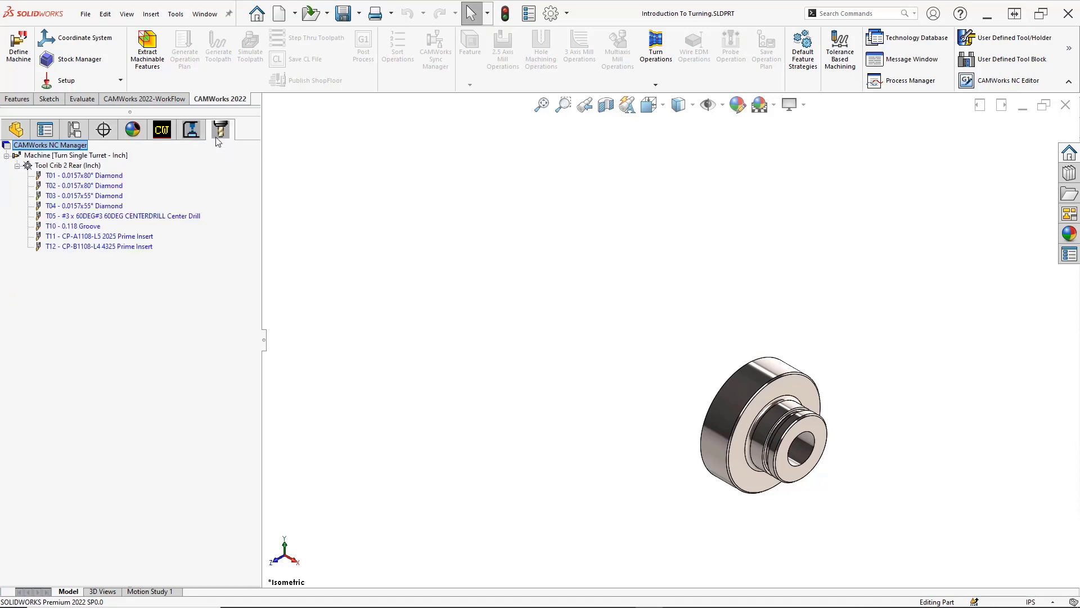
{"action": "left_click", "coordinate": [171, 137]}
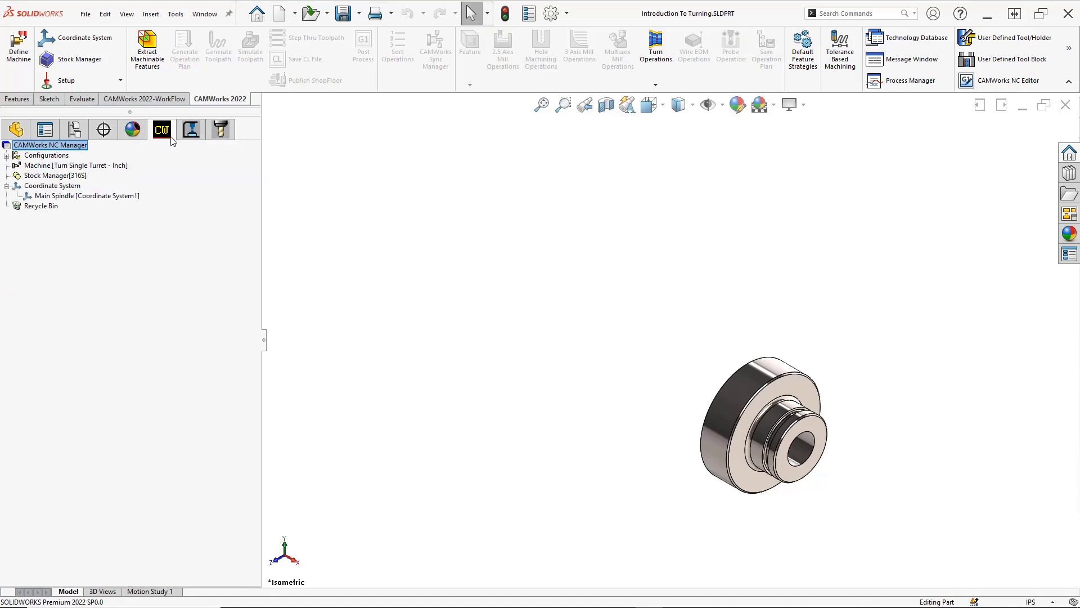
{"action": "left_click", "coordinate": [133, 101]}
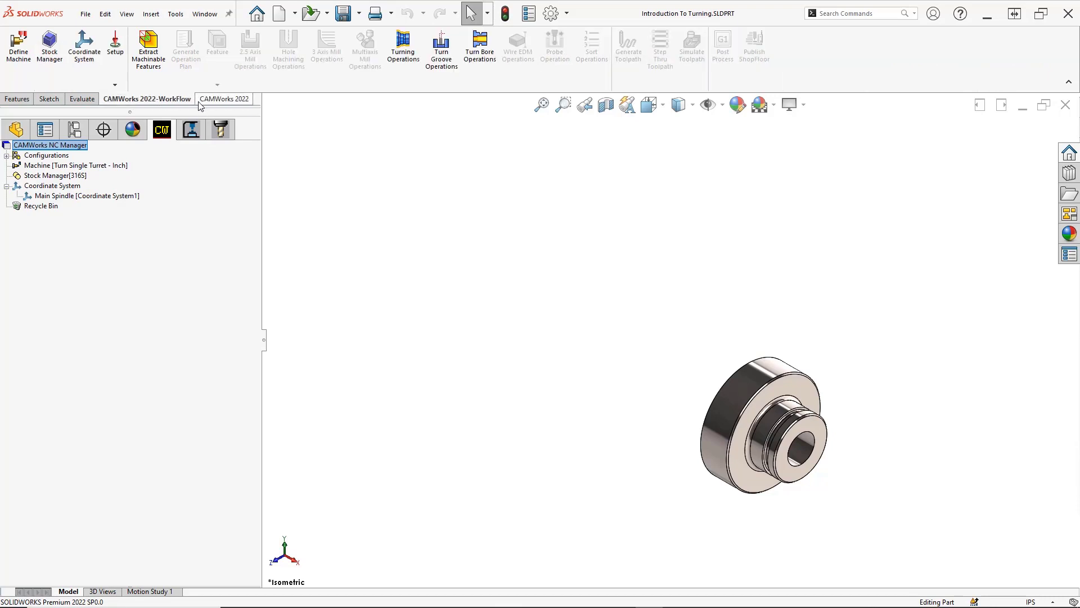
{"action": "left_click", "coordinate": [224, 99]}
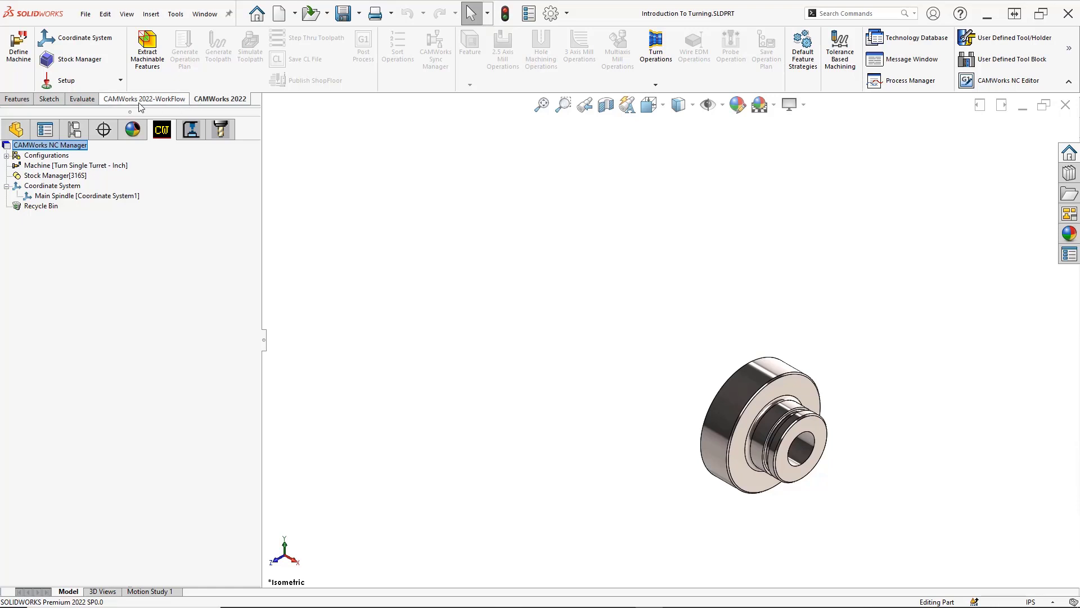
{"action": "left_click", "coordinate": [22, 100]}
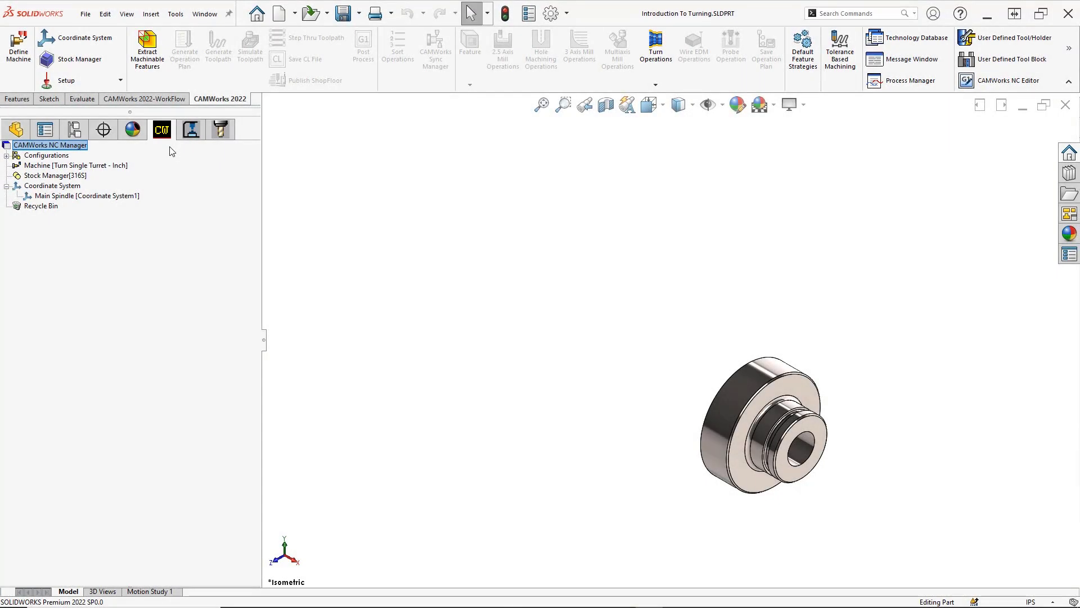
Step: Extract the part's machinable features and select the turn setup to show its axes on the model
{"action": "right_click", "coordinate": [84, 146]}
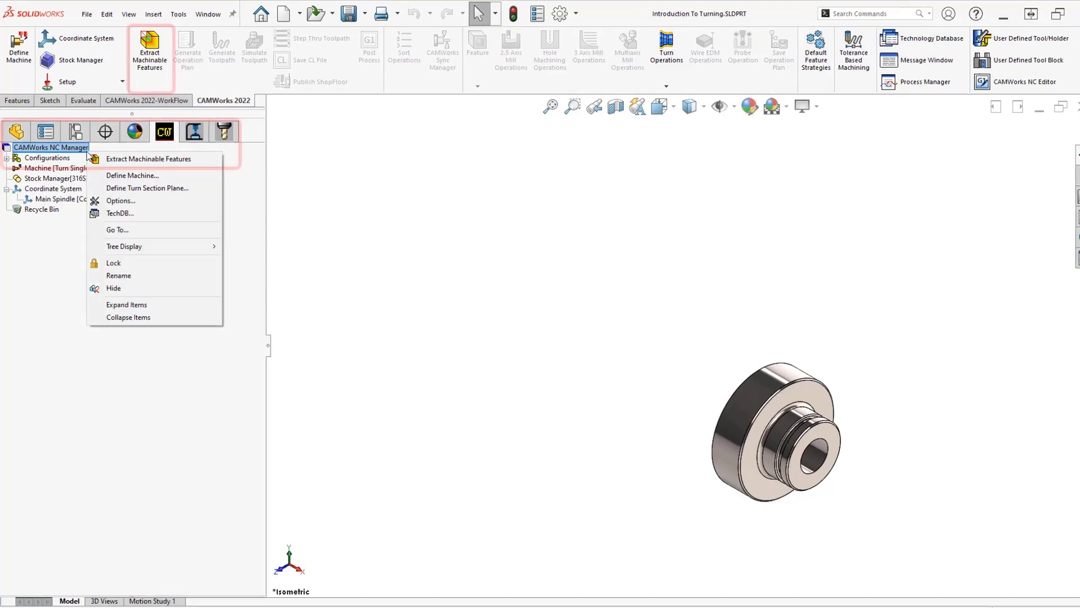
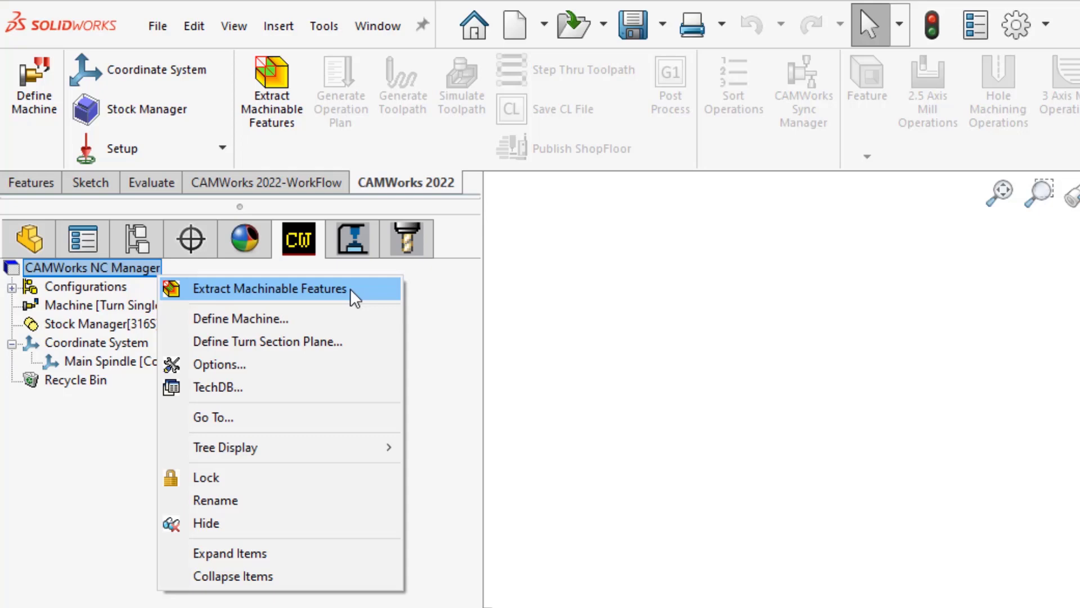
{"action": "left_click", "coordinate": [355, 297]}
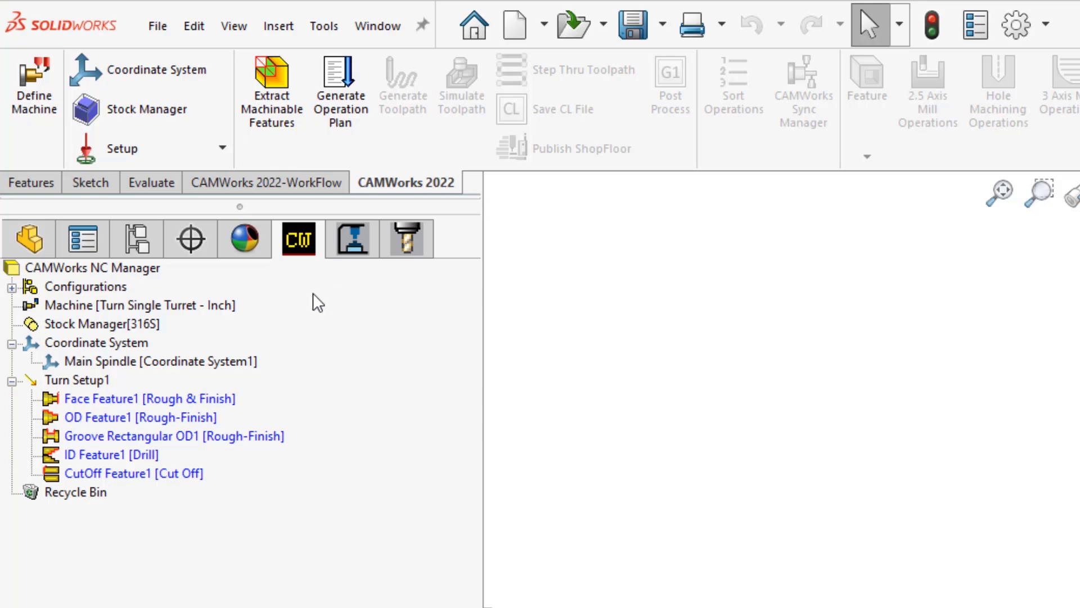
{"action": "left_click", "coordinate": [102, 386]}
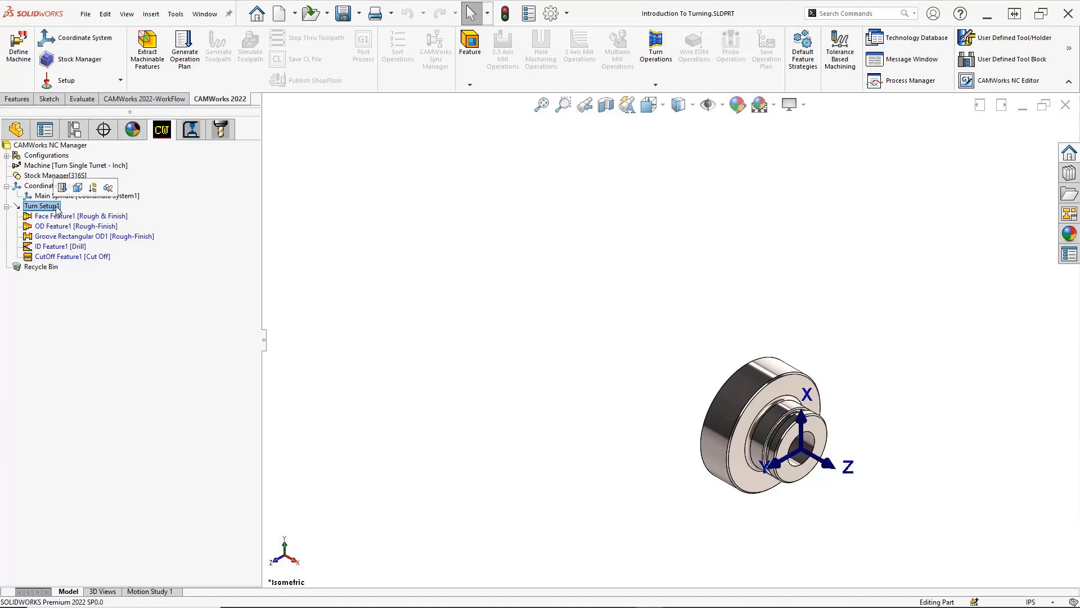
Step: Orient the turn setup to the Turn ZX view and highlight the face feature on the part
{"action": "right_click", "coordinate": [57, 208]}
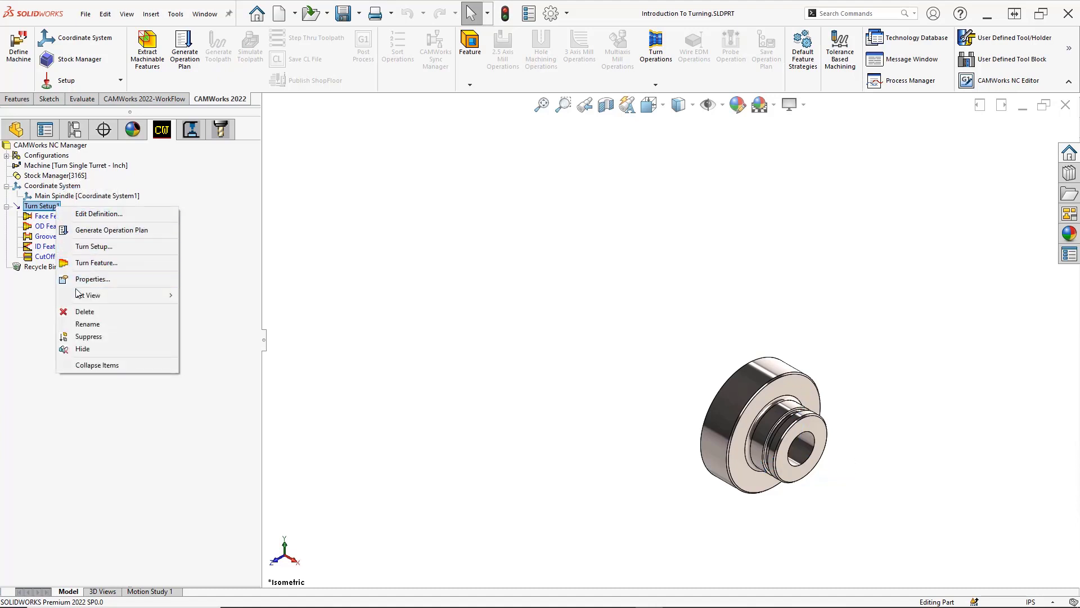
{"action": "mouse_move", "coordinate": [85, 296]}
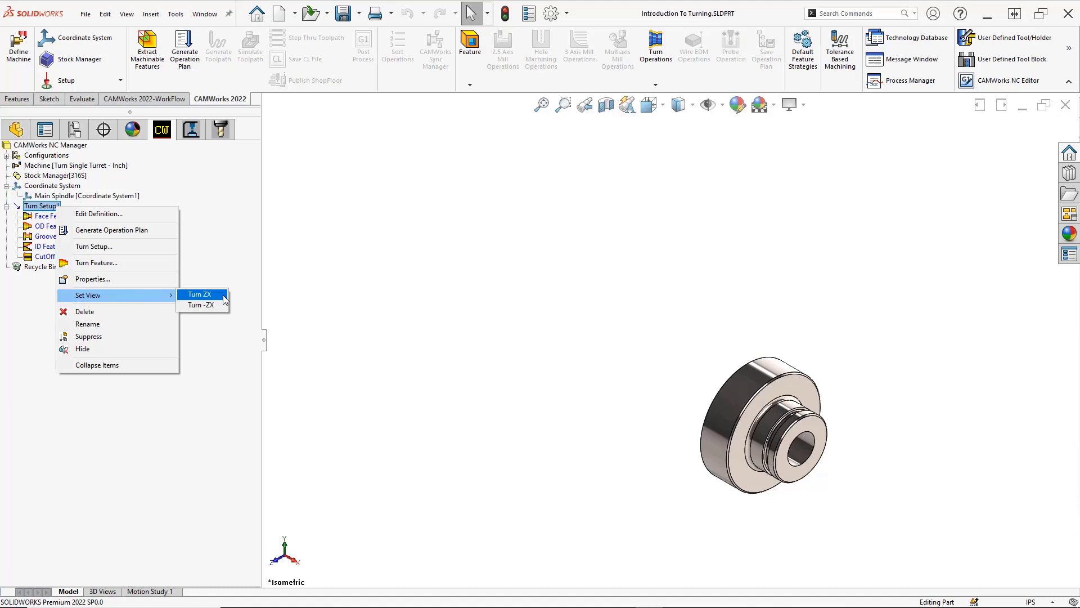
{"action": "left_click", "coordinate": [224, 297]}
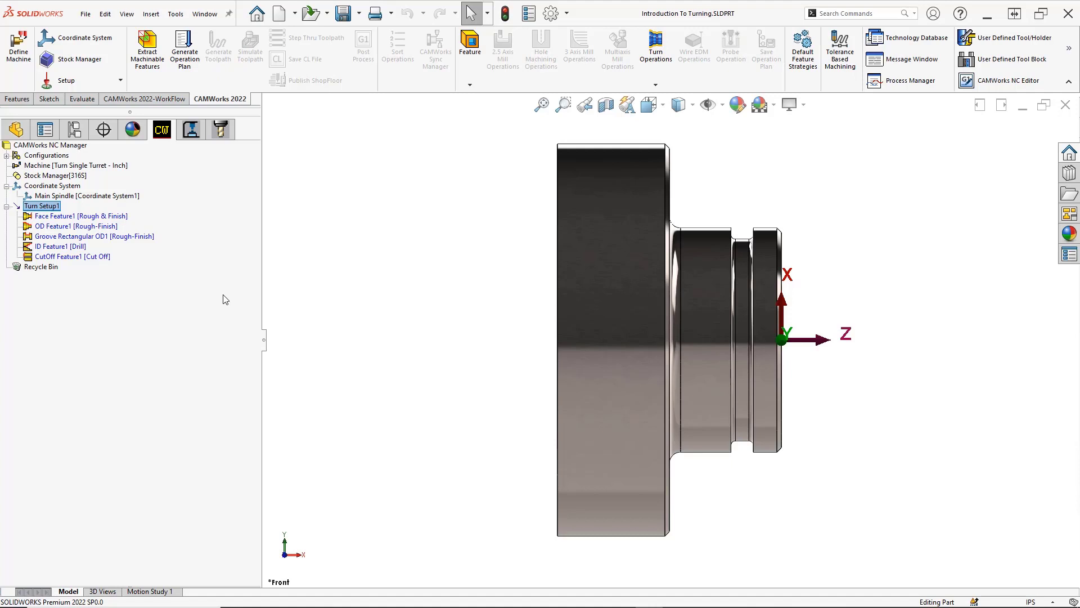
{"action": "left_click", "coordinate": [123, 217]}
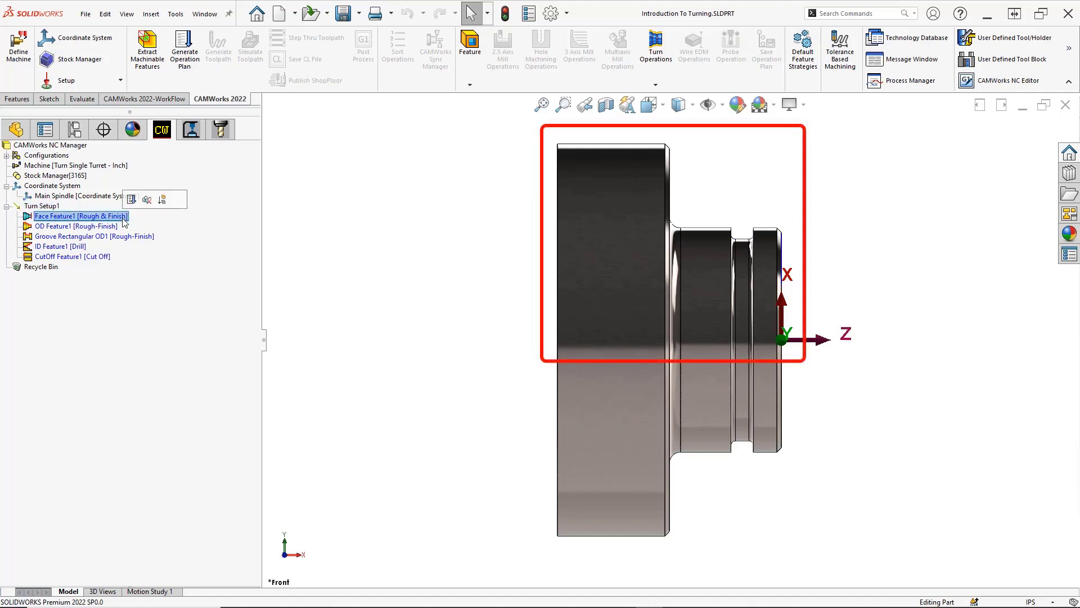
Step: Highlight the OD, rectangular groove, ID and cutoff features one after another to review their geometry on the part
{"action": "left_click", "coordinate": [109, 232]}
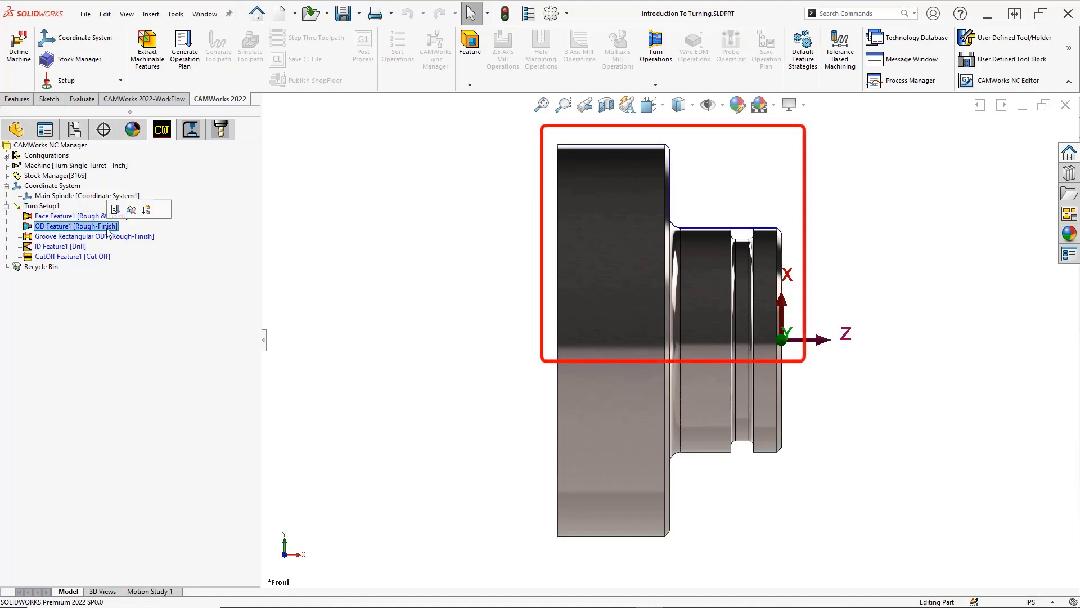
{"action": "left_click", "coordinate": [108, 239]}
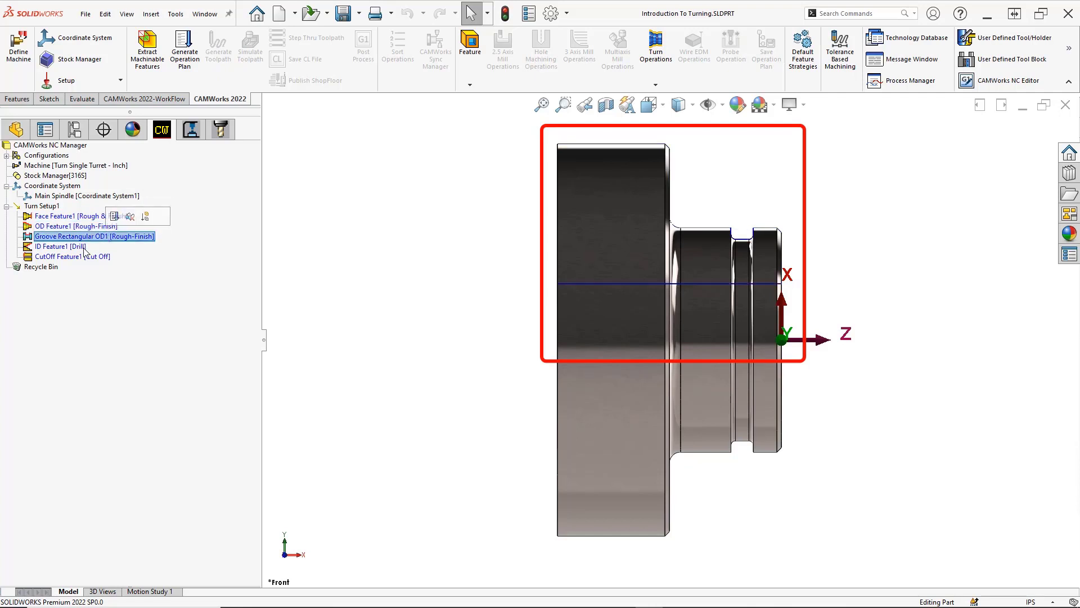
{"action": "left_click", "coordinate": [85, 248]}
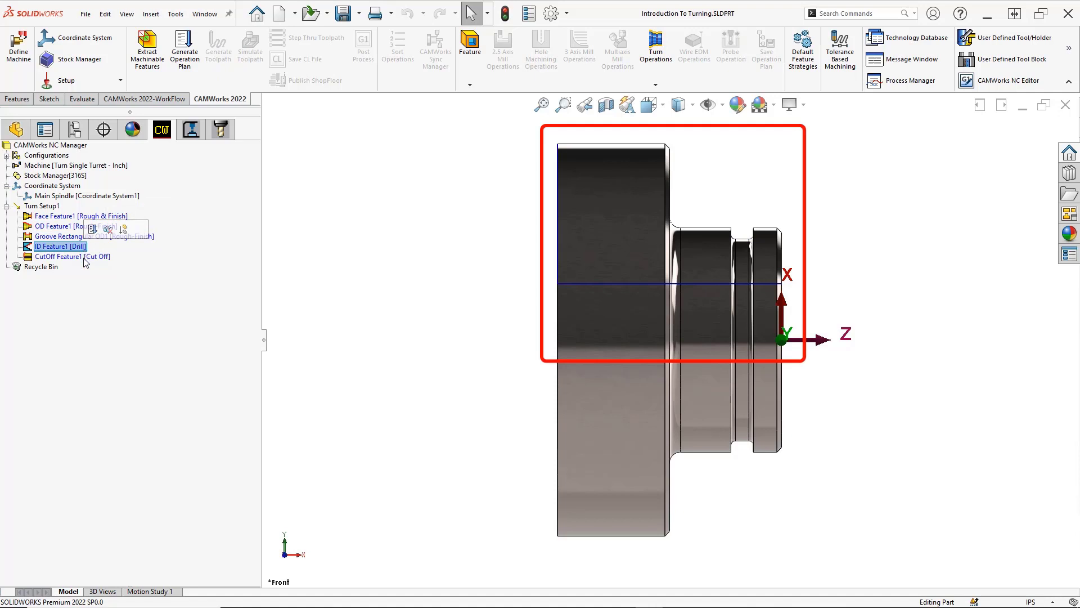
{"action": "left_click", "coordinate": [86, 255]}
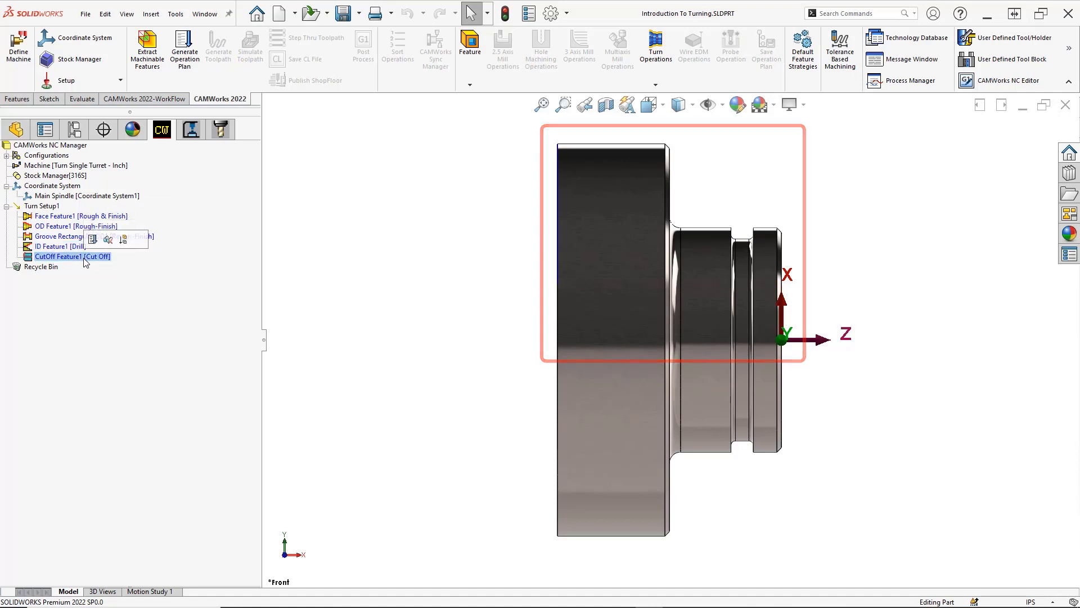
Step: Generate the operation plan for Turn Setup1 and calculate the toolpaths for its operations
{"action": "left_click", "coordinate": [58, 208]}
{"action": "right_click", "coordinate": [60, 209]}
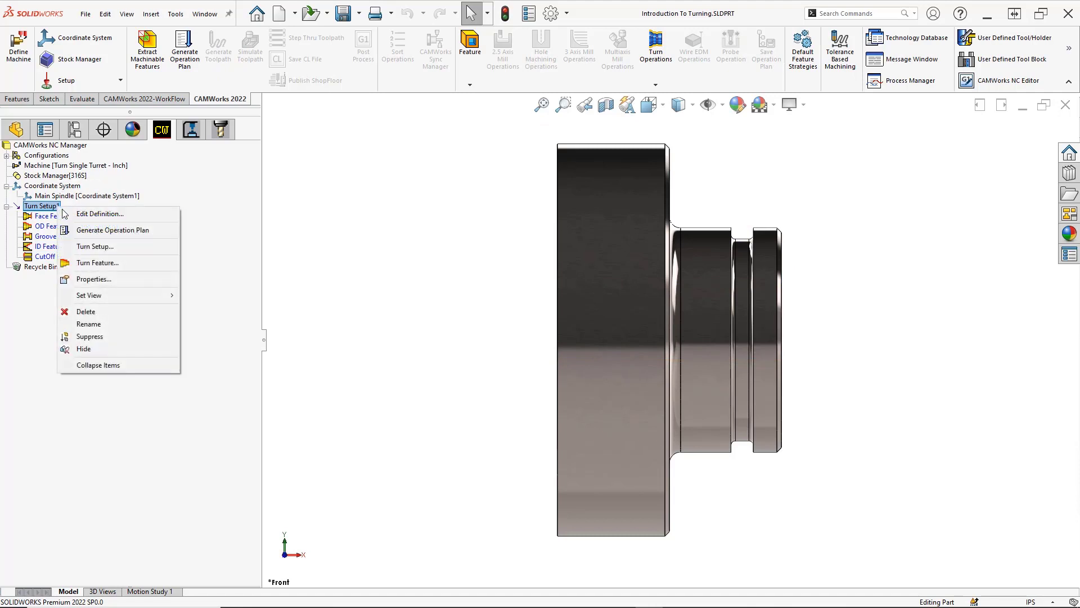
{"action": "left_click", "coordinate": [158, 233]}
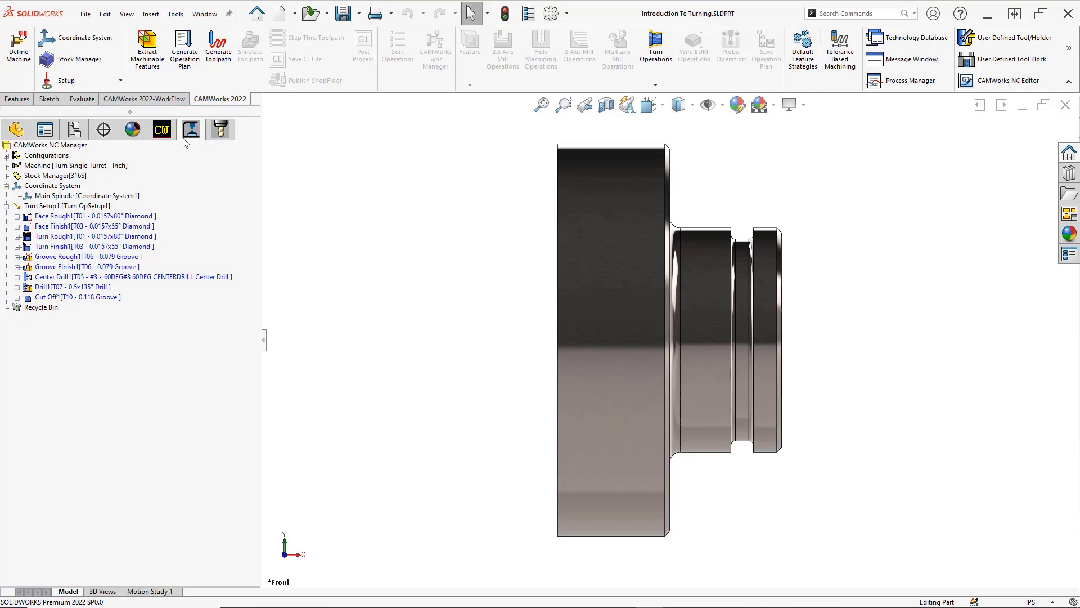
{"action": "right_click", "coordinate": [109, 210]}
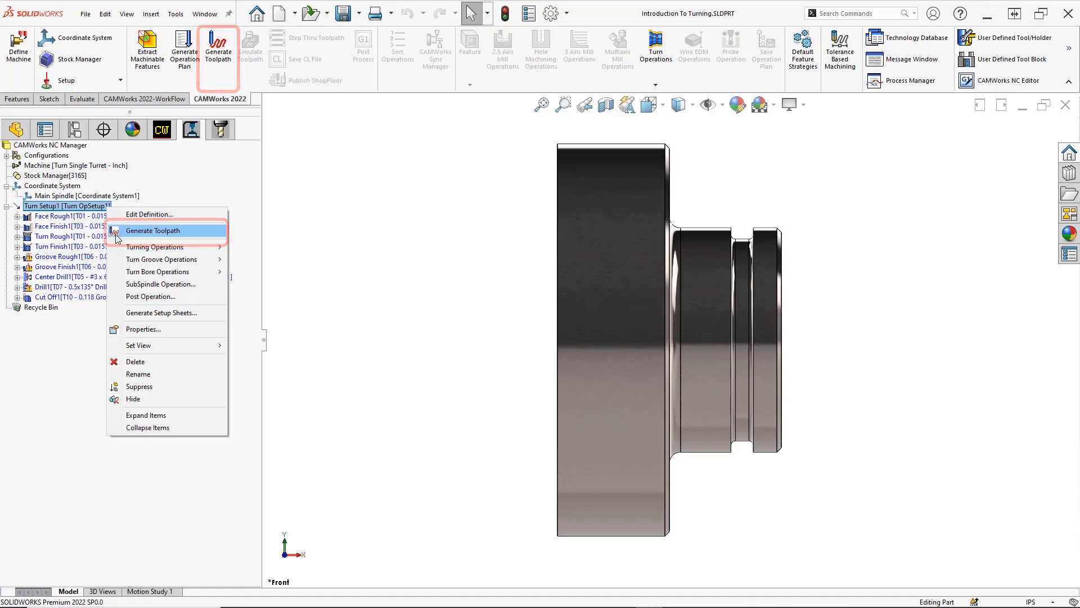
{"action": "left_click", "coordinate": [116, 234]}
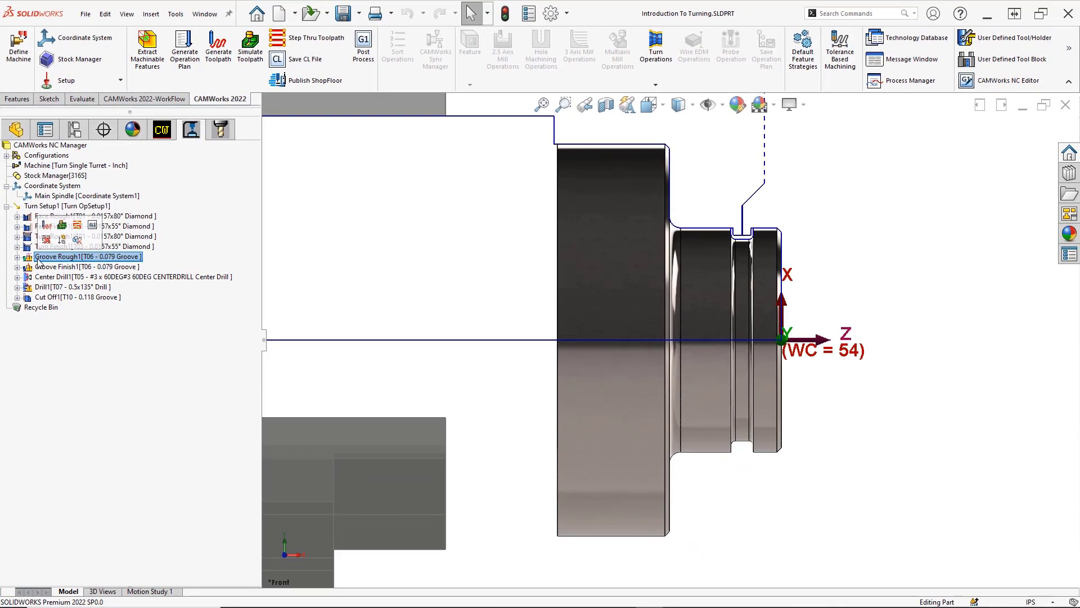
Step: Clear the tool crib error on the Groove Rough1 operation and check what is wrong with the Drill1 operation
{"action": "right_click", "coordinate": [43, 272]}
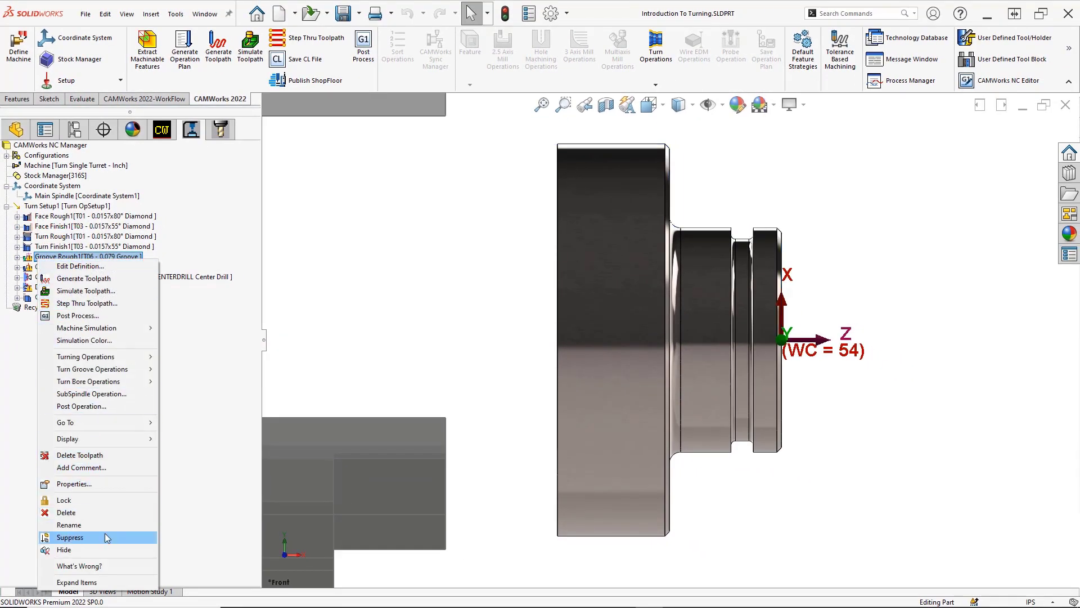
{"action": "left_click", "coordinate": [110, 566]}
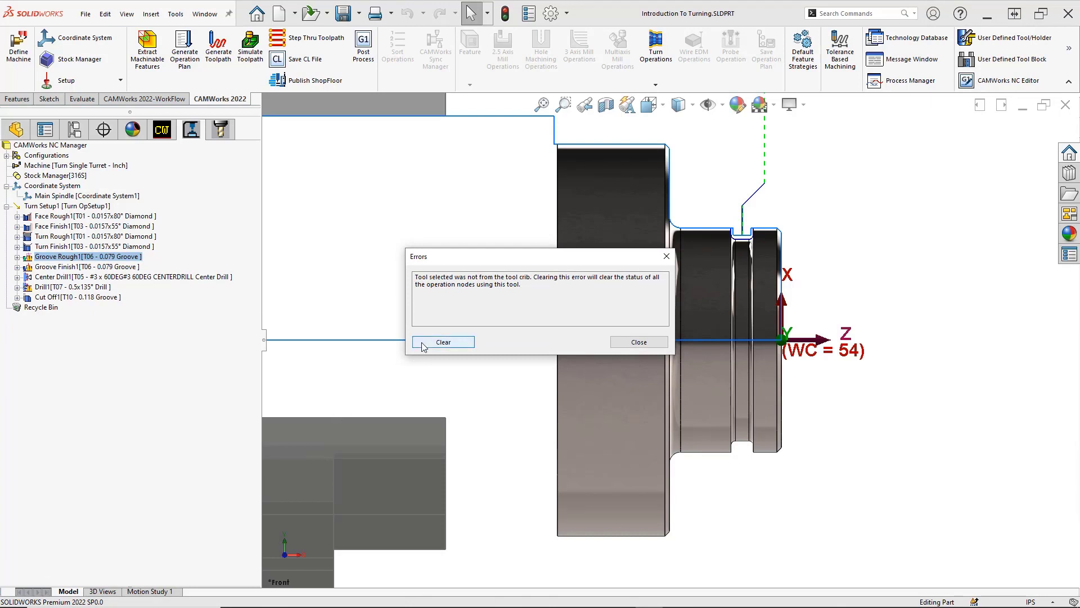
{"action": "left_click", "coordinate": [443, 342]}
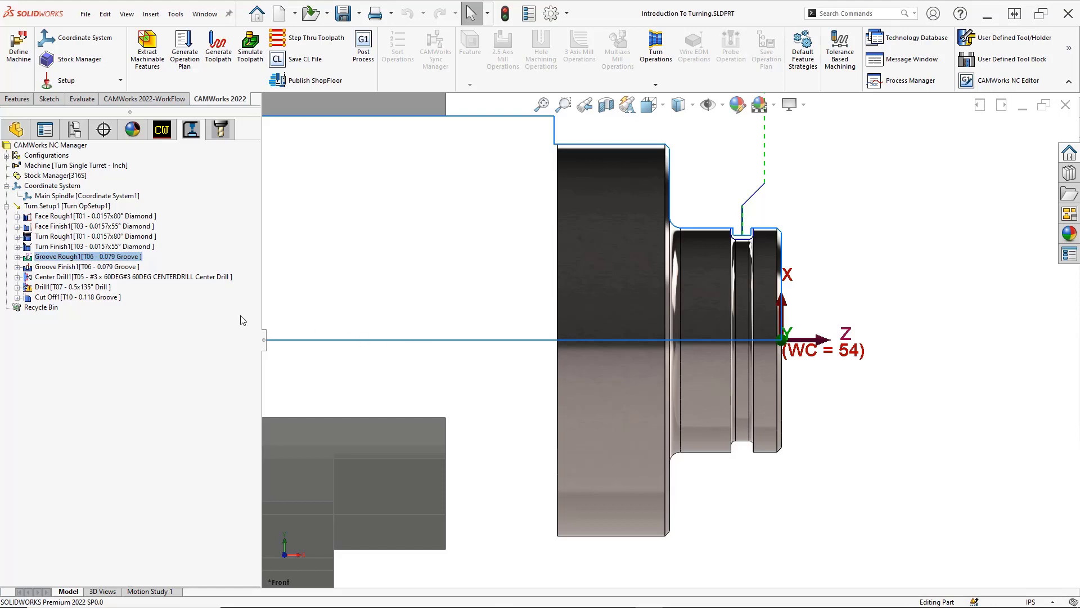
{"action": "right_click", "coordinate": [106, 288]}
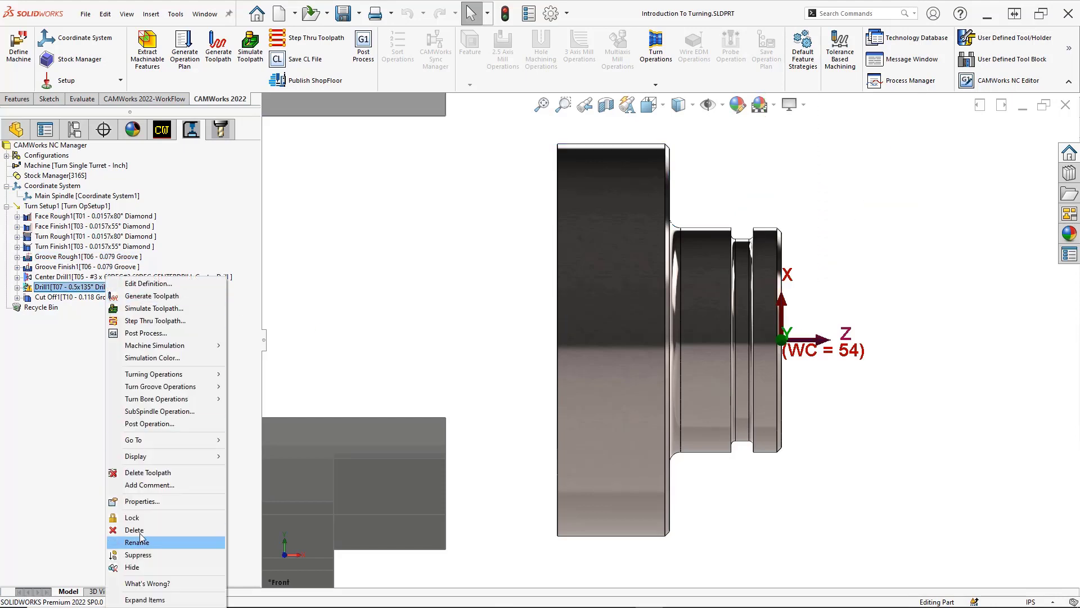
{"action": "left_click", "coordinate": [141, 585]}
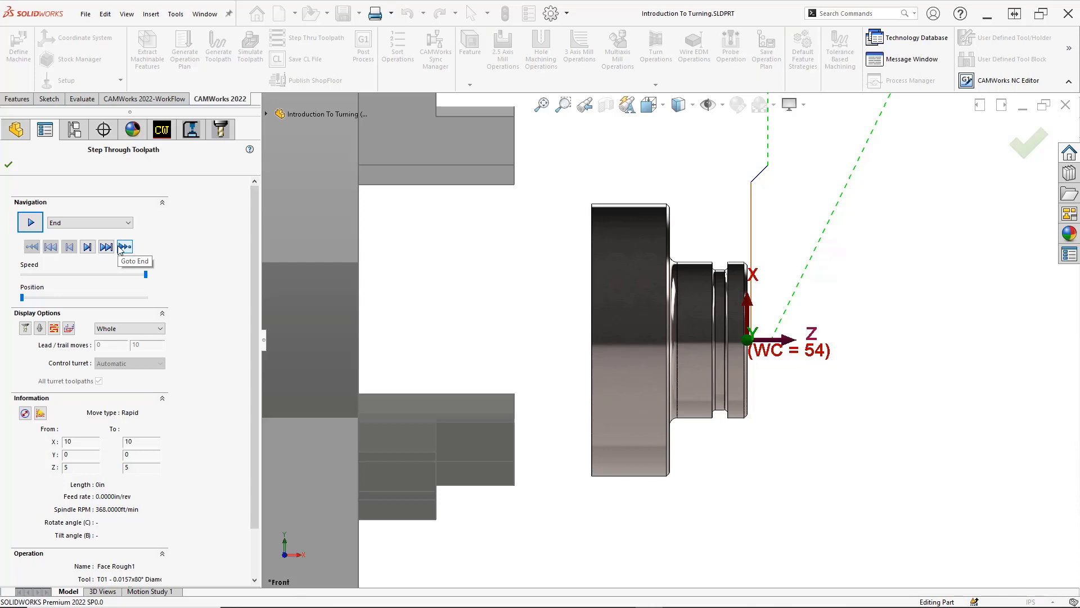
Step: Keep the toolpath step-through running to End, reduce its speed to the minimum and look over the move and operation information
{"action": "left_click", "coordinate": [128, 224]}
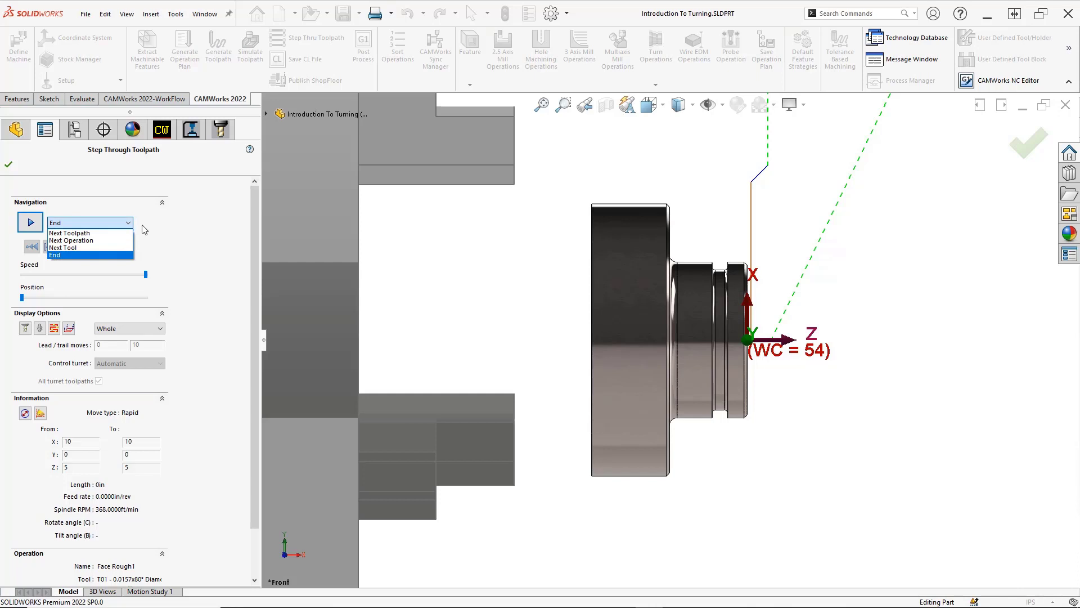
{"action": "left_click", "coordinate": [143, 230]}
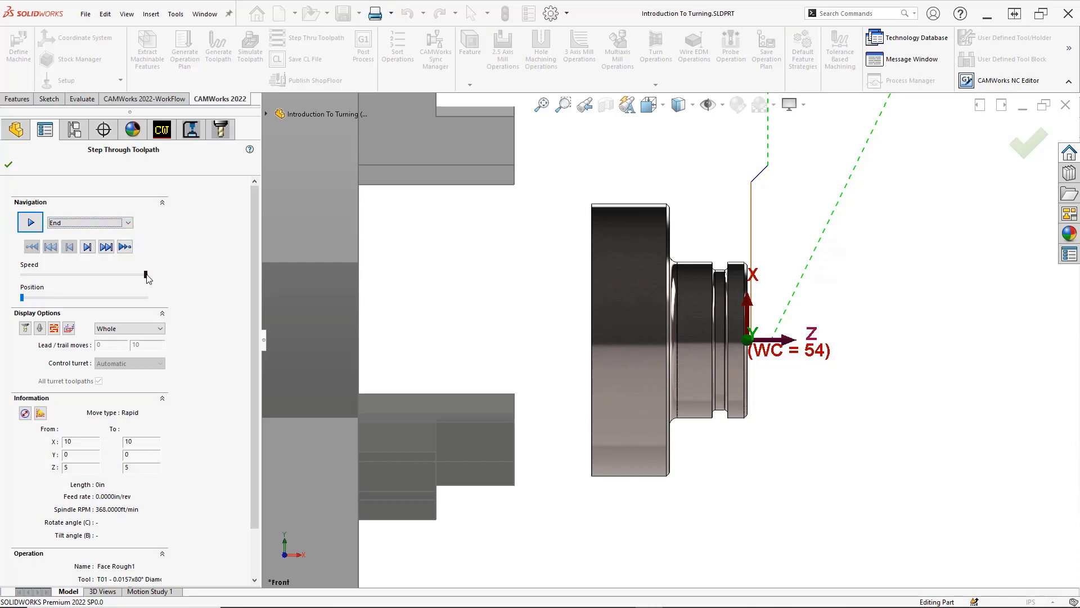
{"action": "left_click_drag", "start_coordinate": [148, 277], "coordinate": [23, 277]}
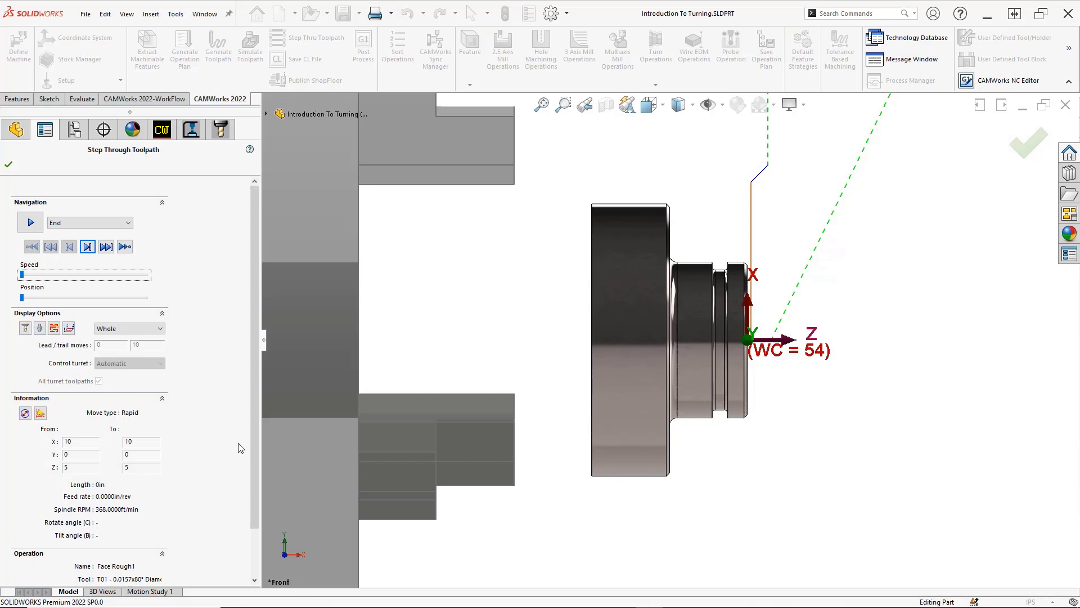
{"action": "left_click_drag", "start_coordinate": [258, 459], "coordinate": [254, 510]}
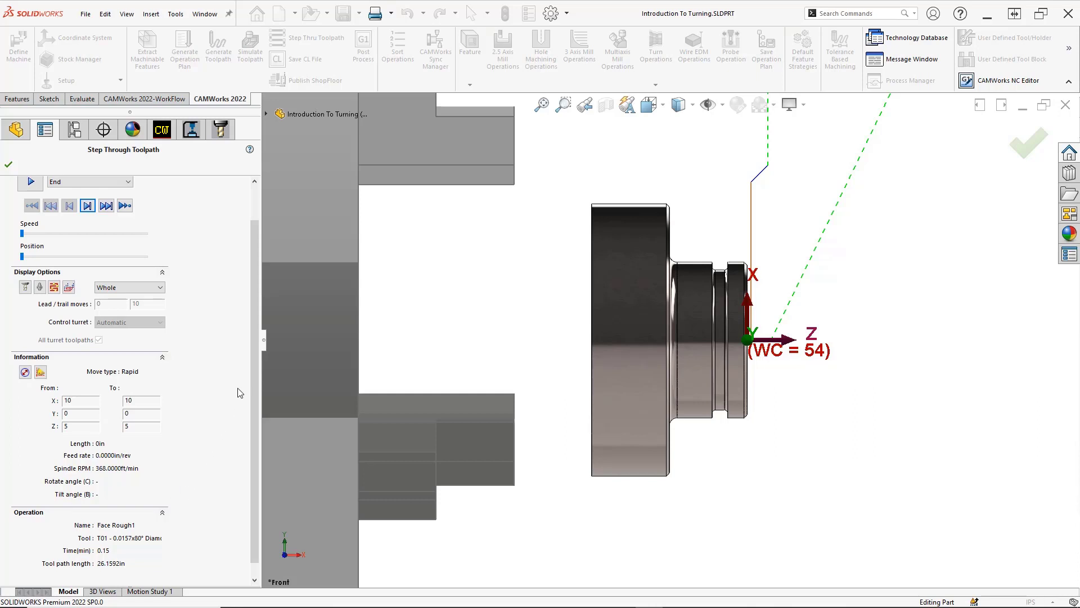
{"action": "scroll", "coordinate": [258, 363], "scroll_direction": "up", "scroll_amount": 2}
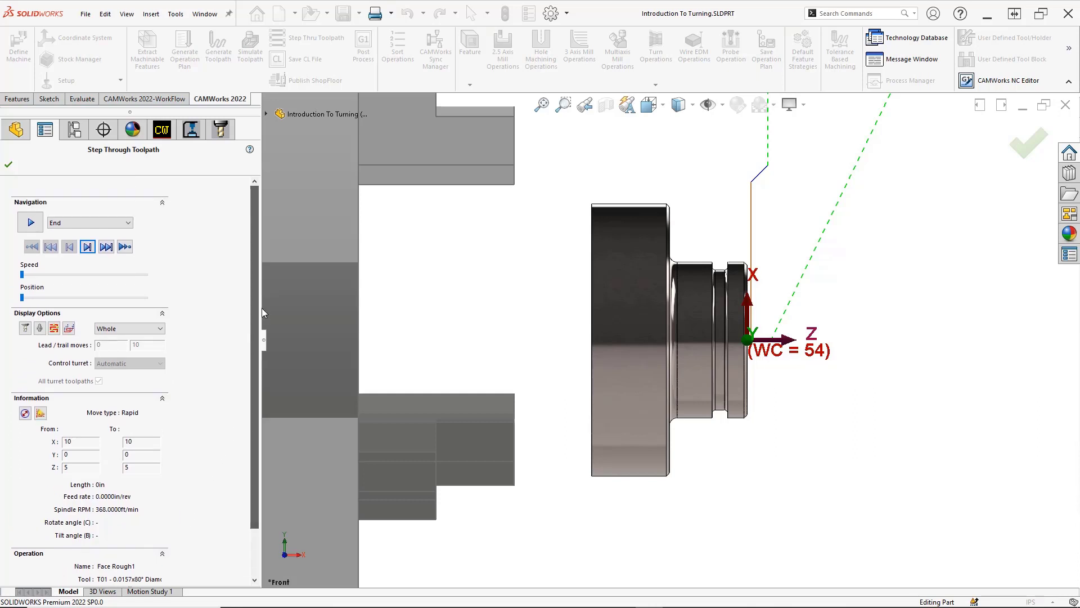
Step: Step through the first moves of the Face Rough1 toolpath one at a time, then play the remaining toolpaths
{"action": "left_click", "coordinate": [89, 248]}
{"action": "left_click", "coordinate": [88, 248]}
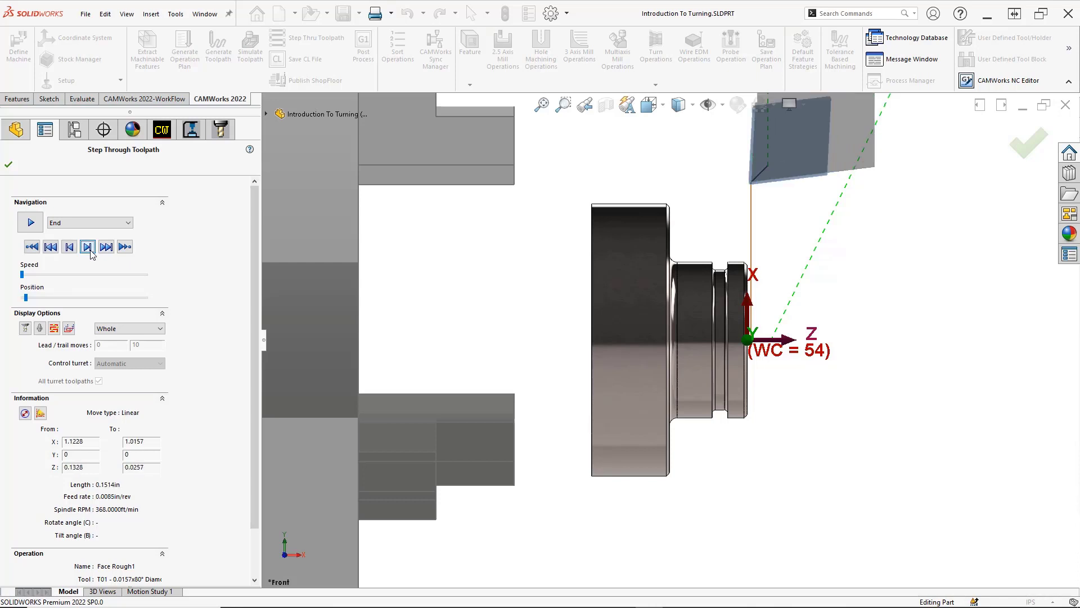
{"action": "left_click", "coordinate": [88, 247]}
{"action": "left_click", "coordinate": [88, 248]}
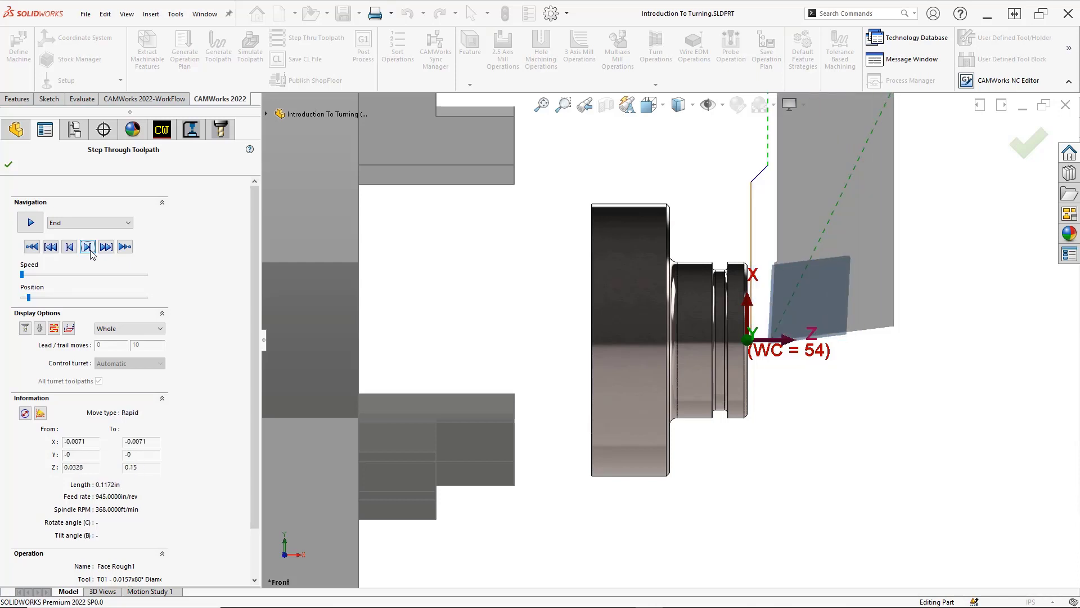
{"action": "left_click", "coordinate": [35, 229]}
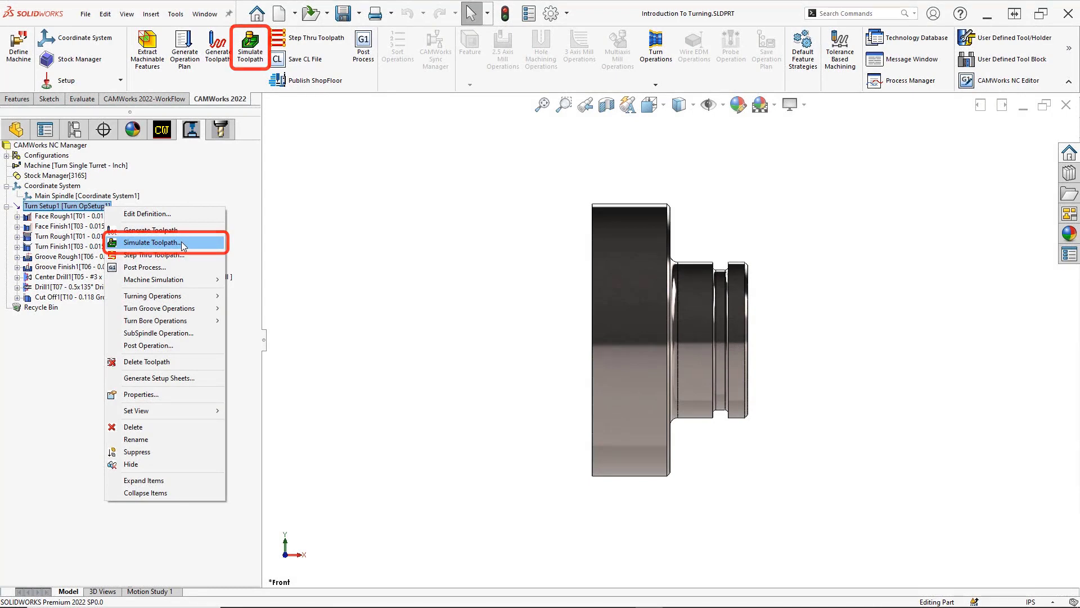
Step: Start the toolpath simulation for Turn Setup1, keeping it running to End at the slowest speed
{"action": "left_click", "coordinate": [181, 243]}
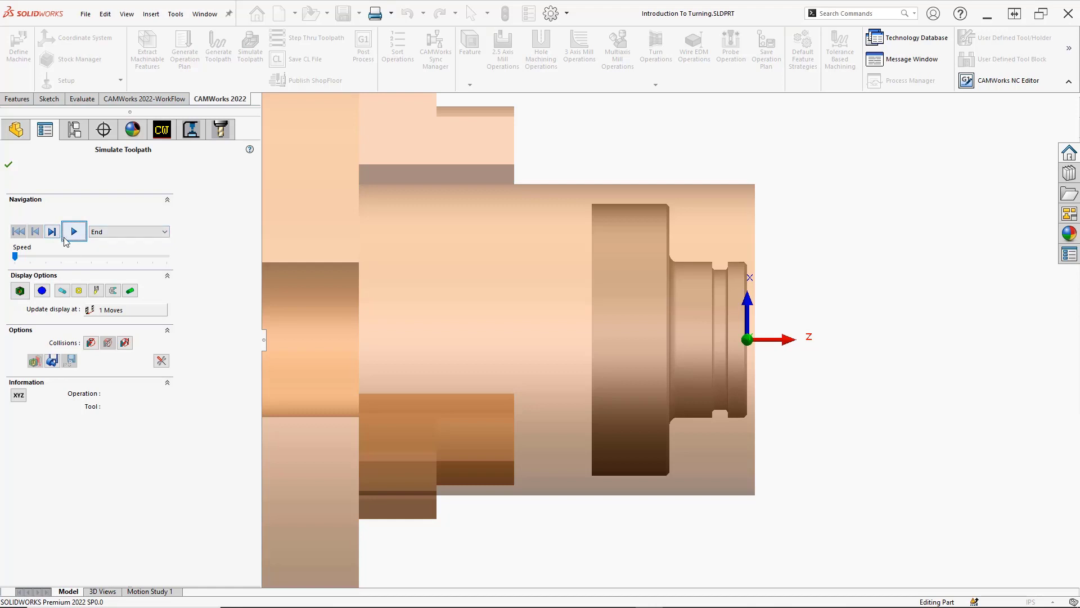
{"action": "left_click", "coordinate": [102, 233]}
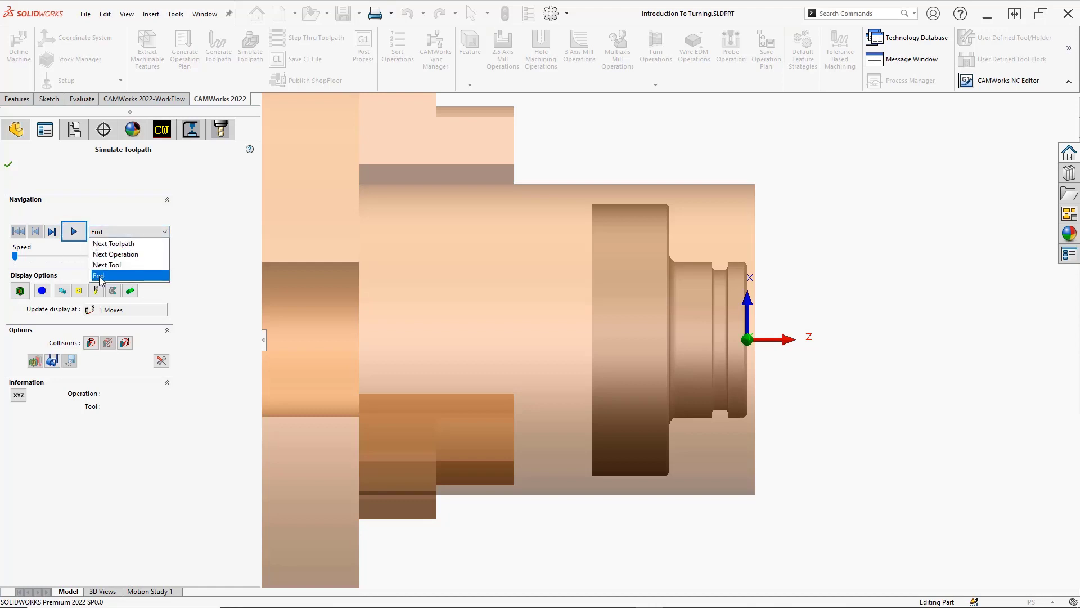
{"action": "left_click", "coordinate": [84, 252]}
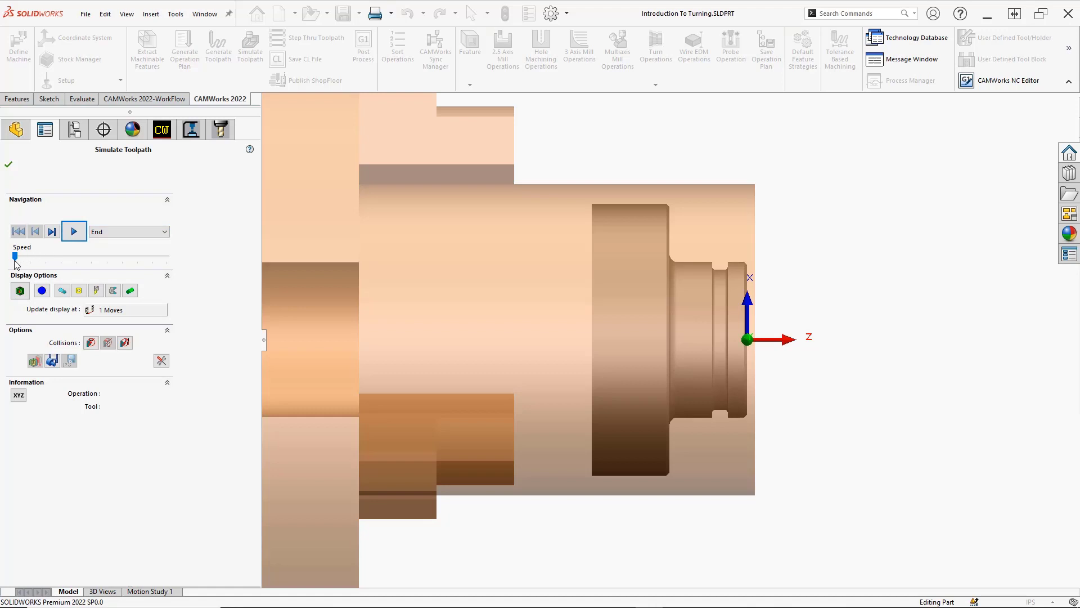
{"action": "mouse_move", "coordinate": [15, 257]}
{"action": "left_mouse_down"}
{"action": "mouse_move", "coordinate": [68, 258]}
{"action": "mouse_move", "coordinate": [4, 259]}
{"action": "left_mouse_up"}
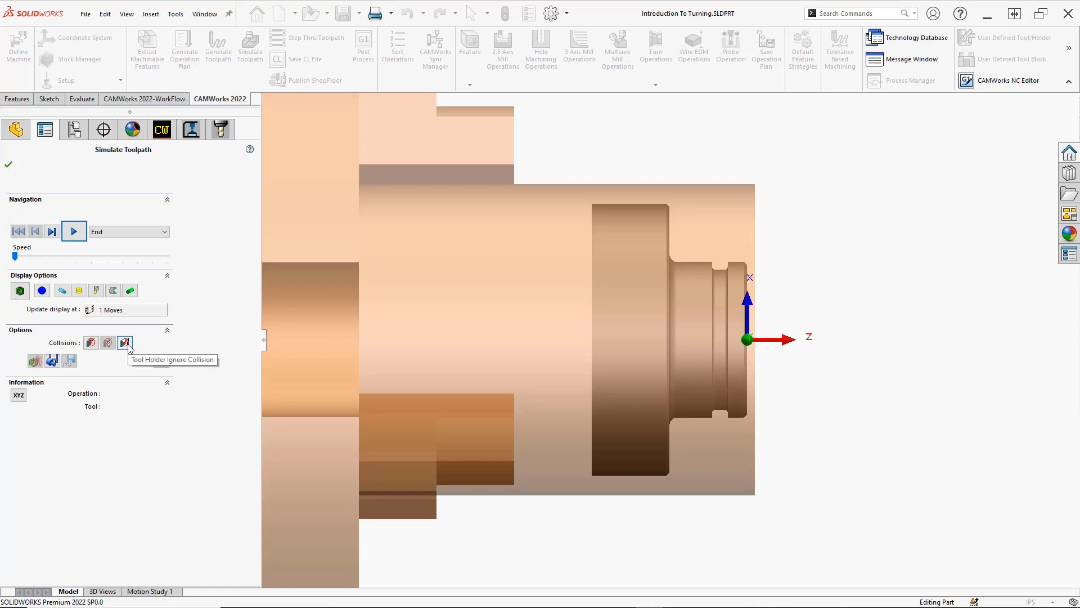
Step: Review the collision options for the tool and tool holder, then run the turning simulation to End
{"action": "left_click", "coordinate": [91, 344]}
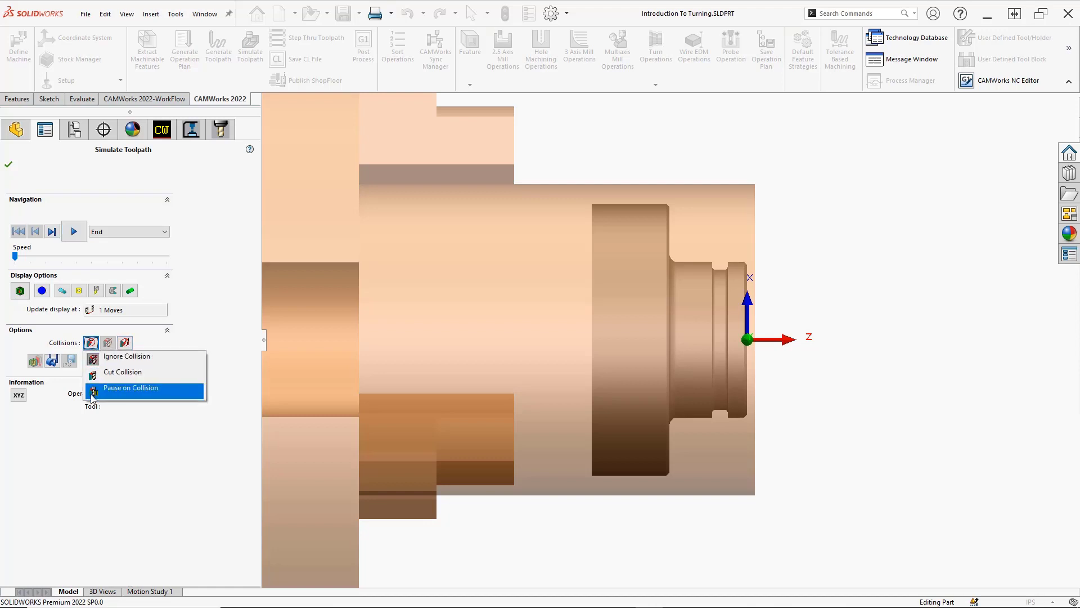
{"action": "left_click", "coordinate": [139, 339]}
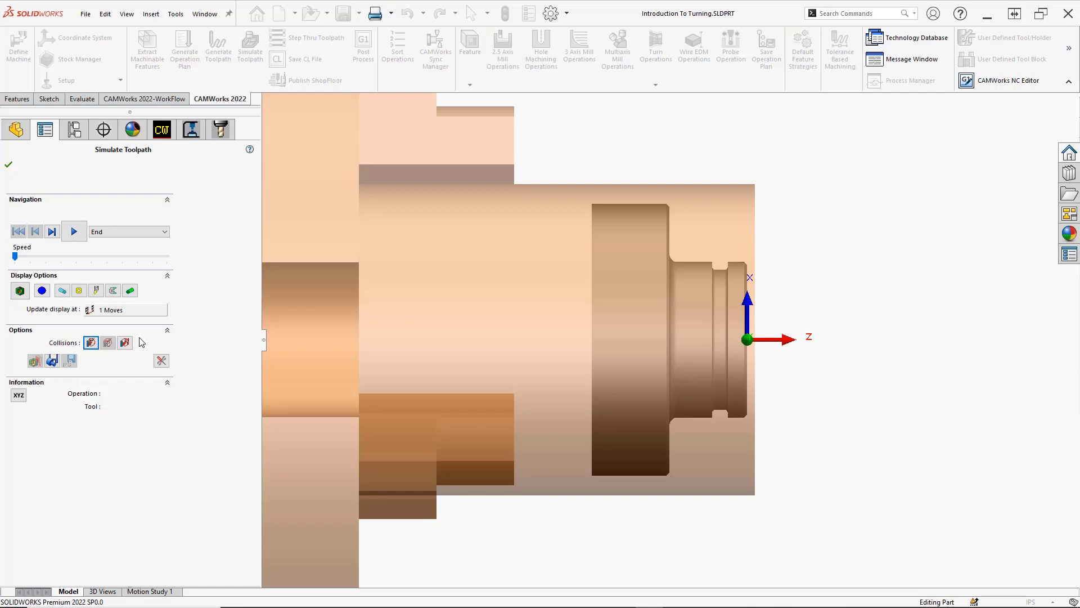
{"action": "left_click", "coordinate": [126, 344]}
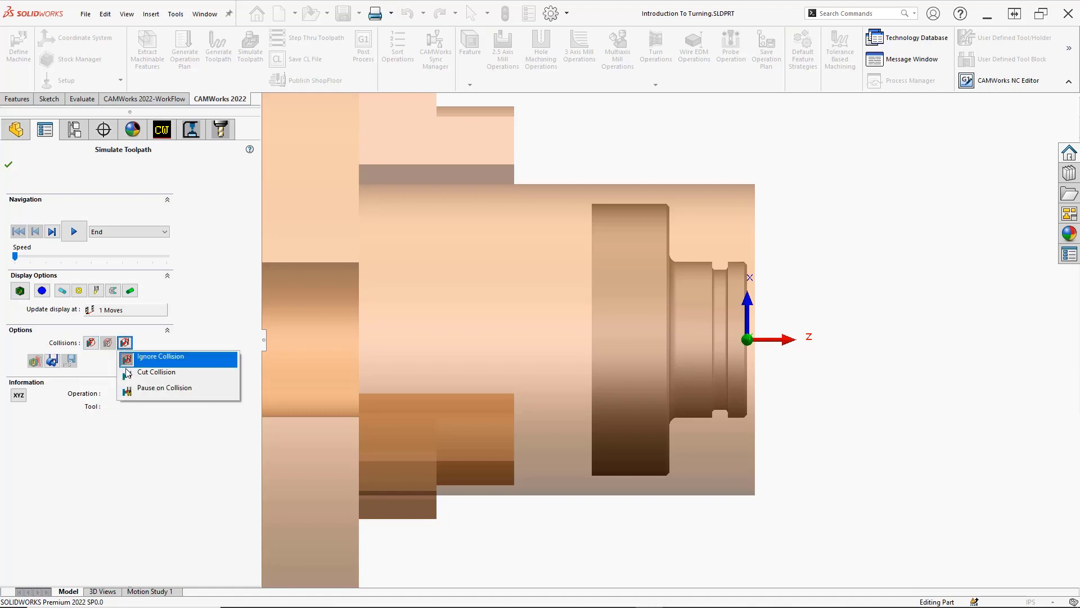
{"action": "left_click", "coordinate": [95, 369]}
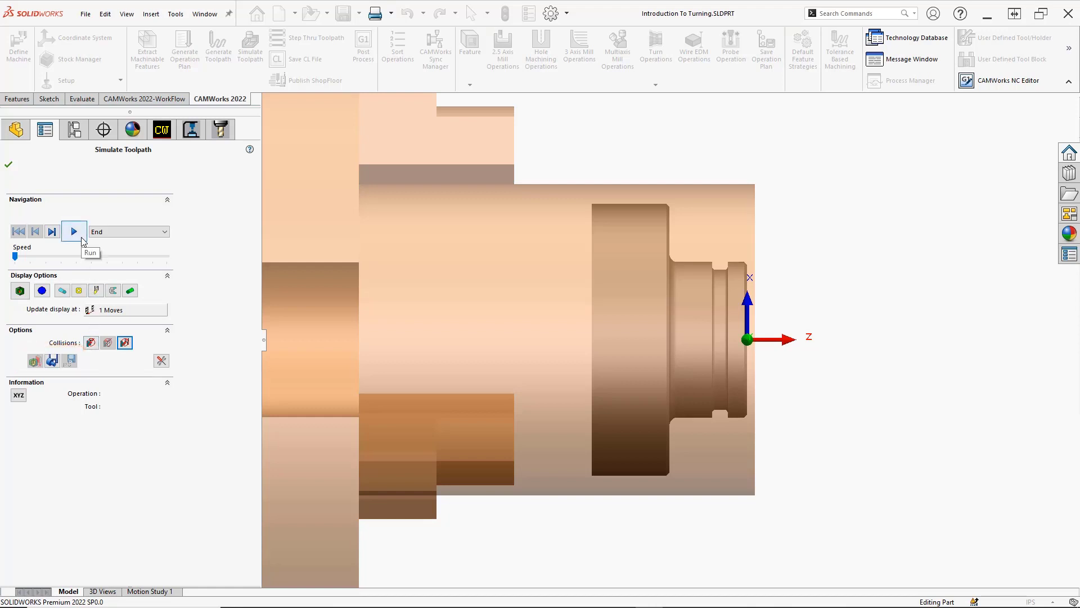
{"action": "left_click", "coordinate": [82, 238]}
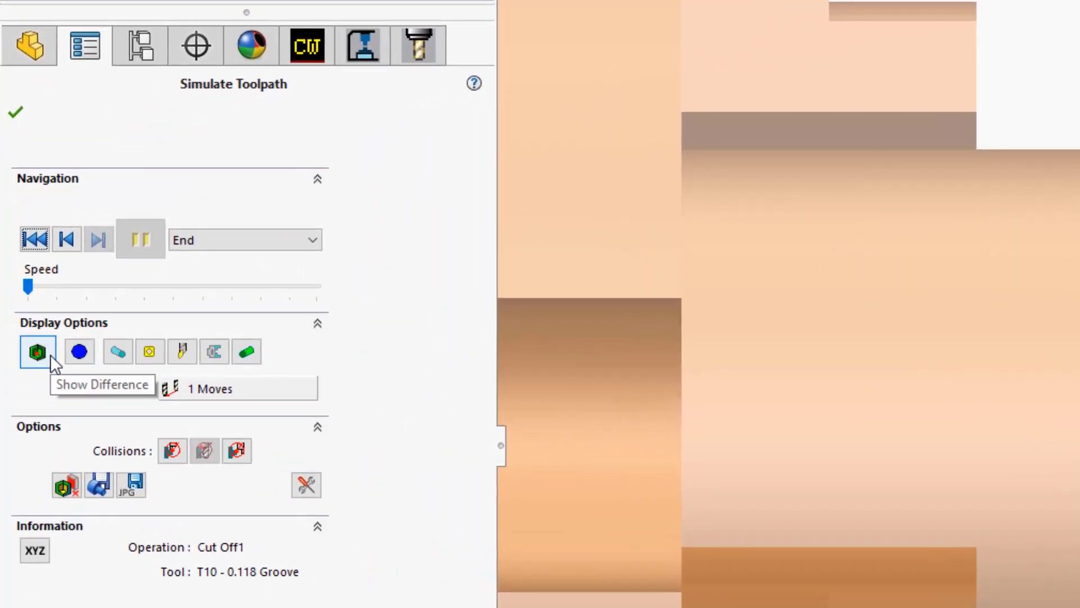
Step: Show the difference between the simulated stock and the part in a Three Quarters section, rotated to expose the bore
{"action": "left_click", "coordinate": [49, 352]}
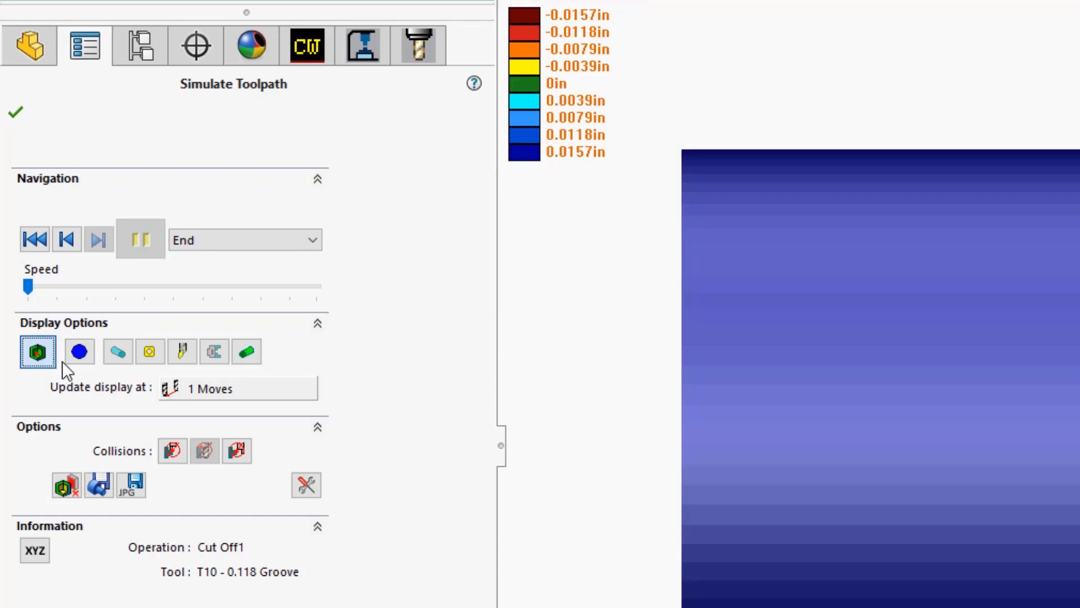
{"action": "left_click", "coordinate": [92, 360]}
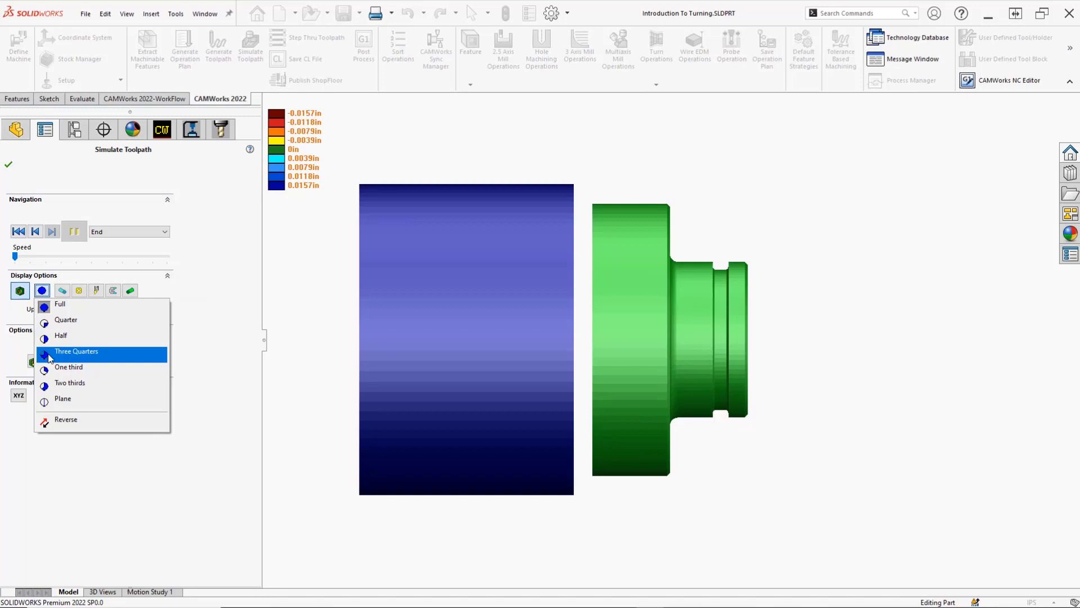
{"action": "left_click", "coordinate": [50, 354]}
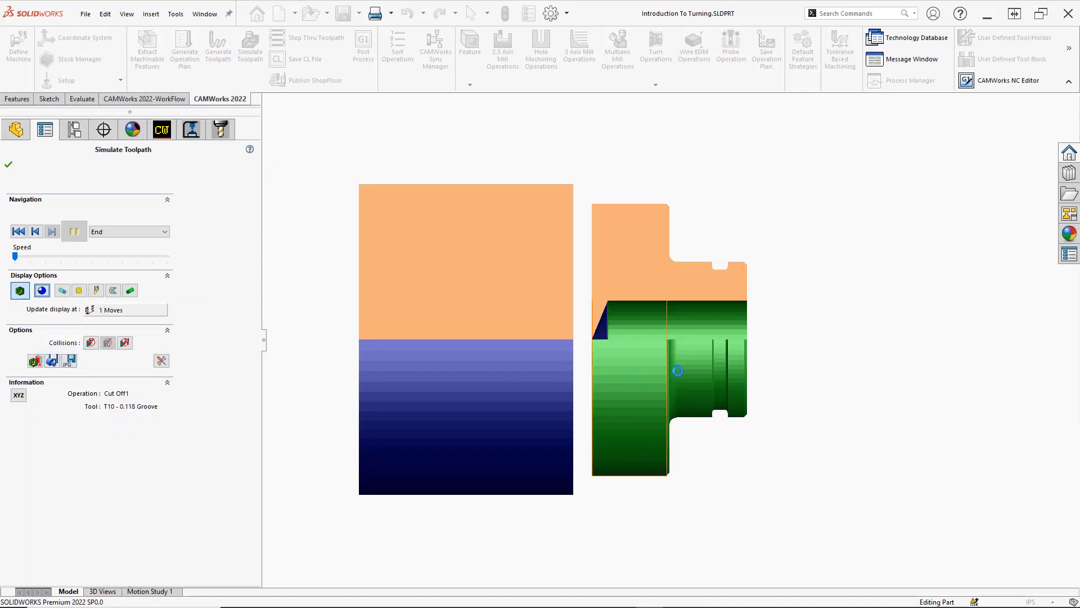
{"action": "middle_click_drag", "start_coordinate": [794, 342], "coordinate": [777, 391]}
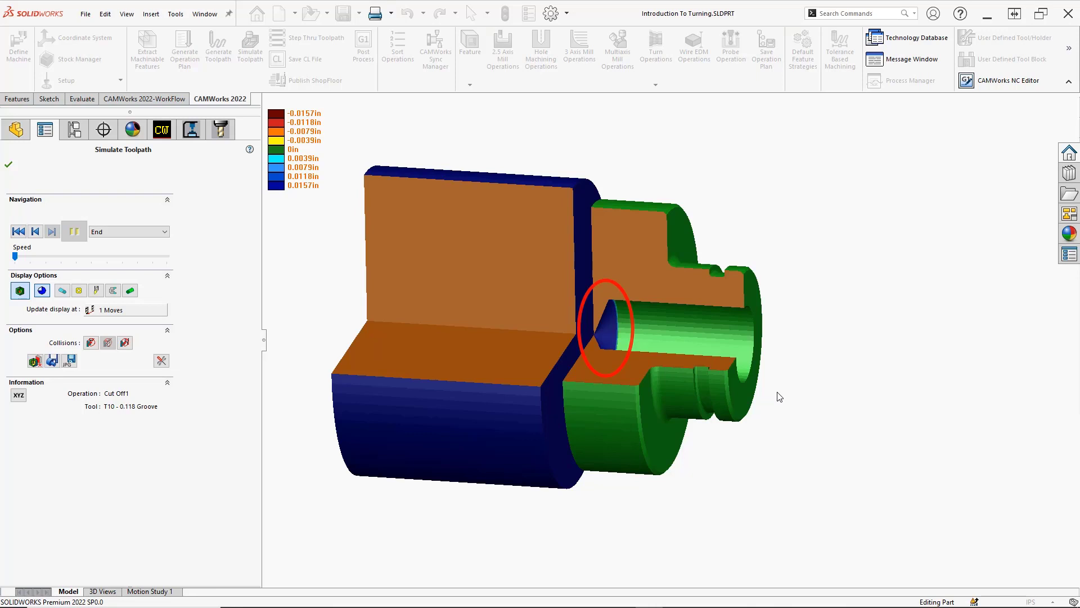
Step: Edit the Drill1 operation so the tip length is added to its machining length, and preview the resulting toolpath
{"action": "right_click", "coordinate": [780, 398]}
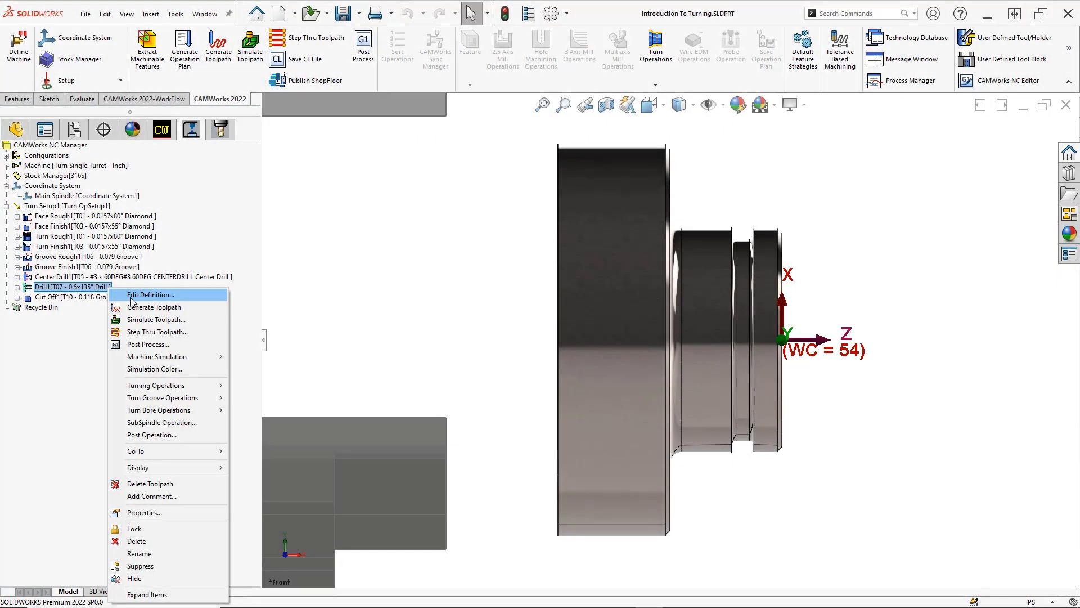
{"action": "left_click", "coordinate": [131, 295]}
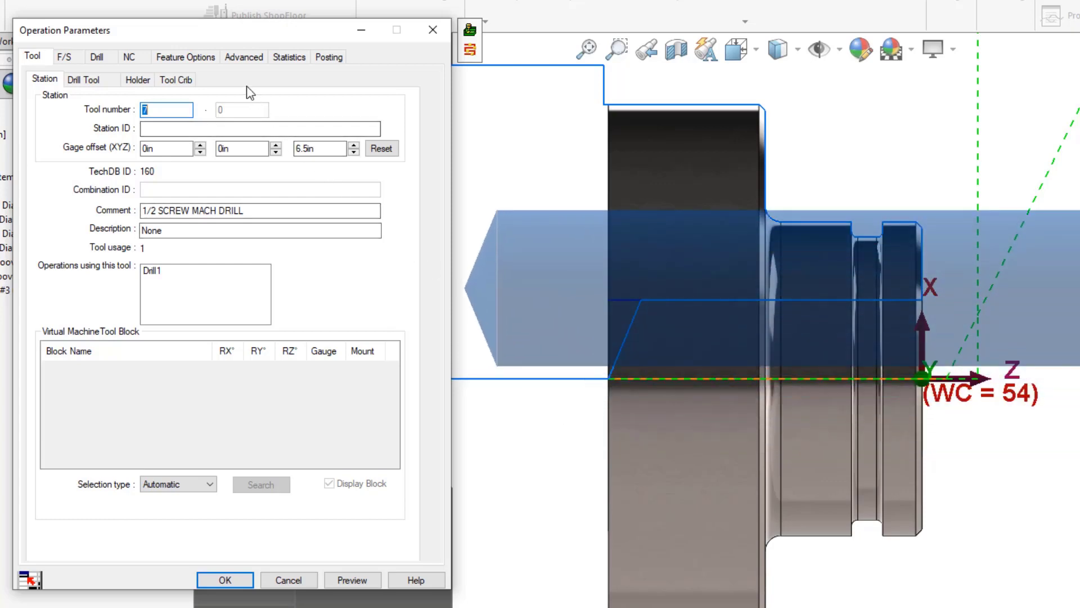
{"action": "left_click", "coordinate": [207, 58]}
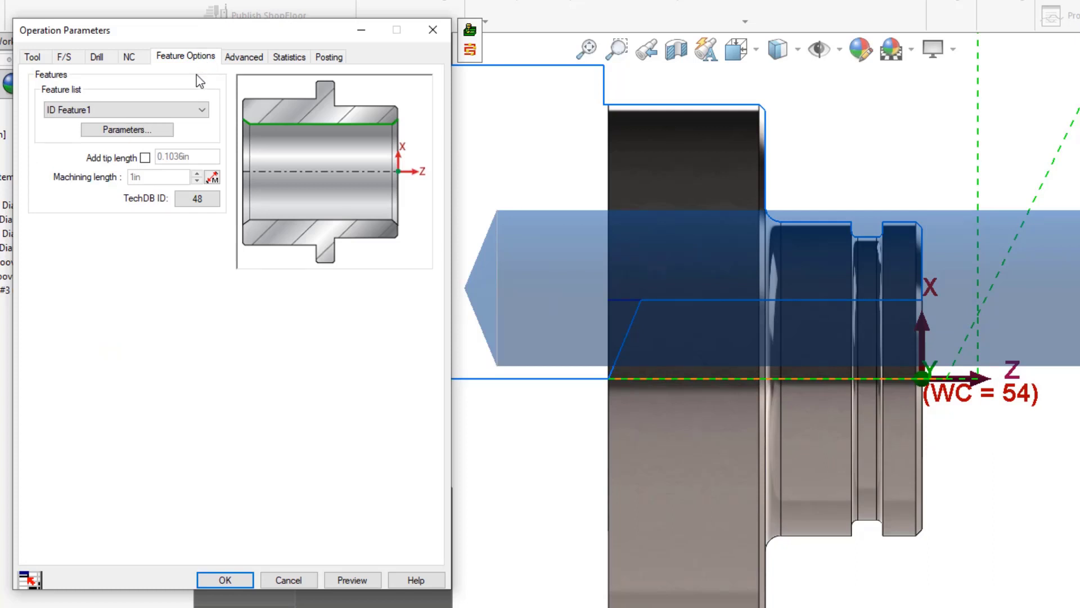
{"action": "left_click", "coordinate": [145, 158]}
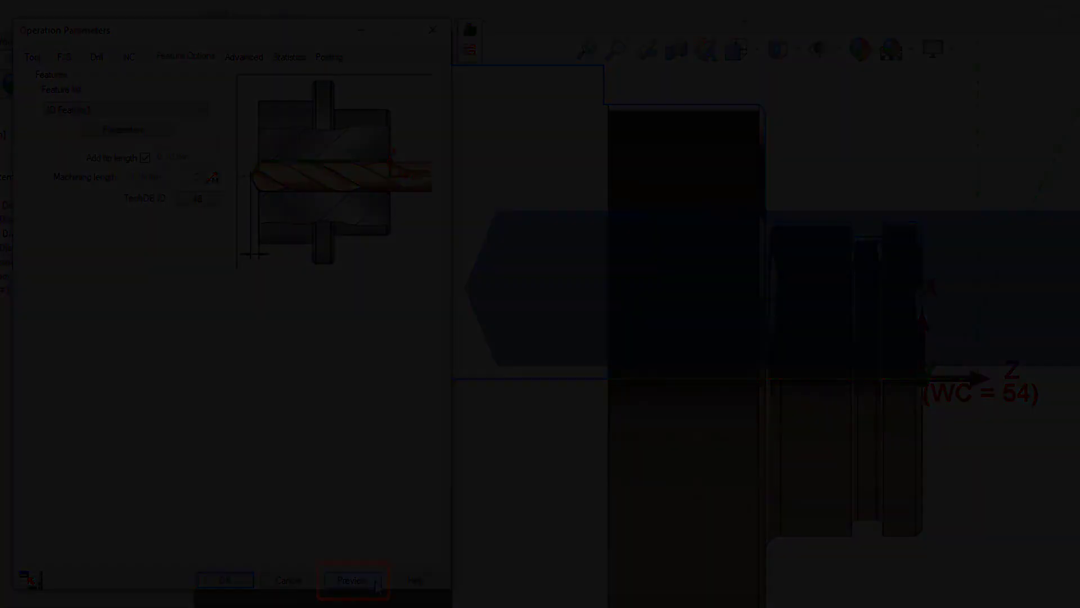
{"action": "left_click", "coordinate": [374, 581]}
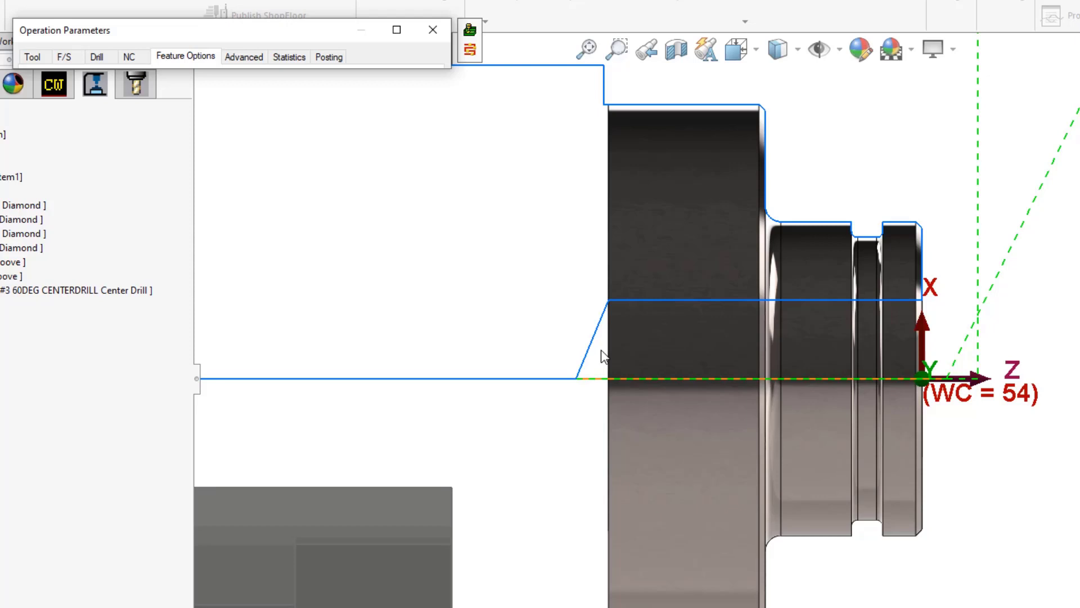
{"action": "left_click", "coordinate": [397, 36]}
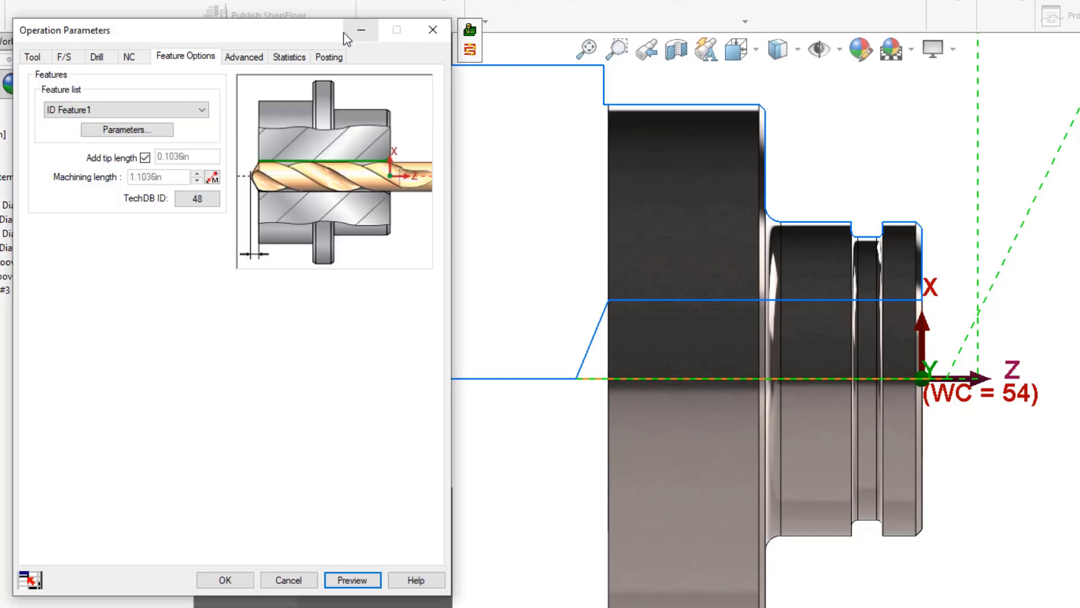
Step: Override the machining length of Drill1 with 1.15 in, checking the toolpath preview before accepting the operation parameters
{"action": "mouse_move", "coordinate": [305, 34]}
{"action": "left_mouse_down"}
{"action": "mouse_move", "coordinate": [326, 102]}
{"action": "mouse_move", "coordinate": [343, 56]}
{"action": "left_mouse_up"}
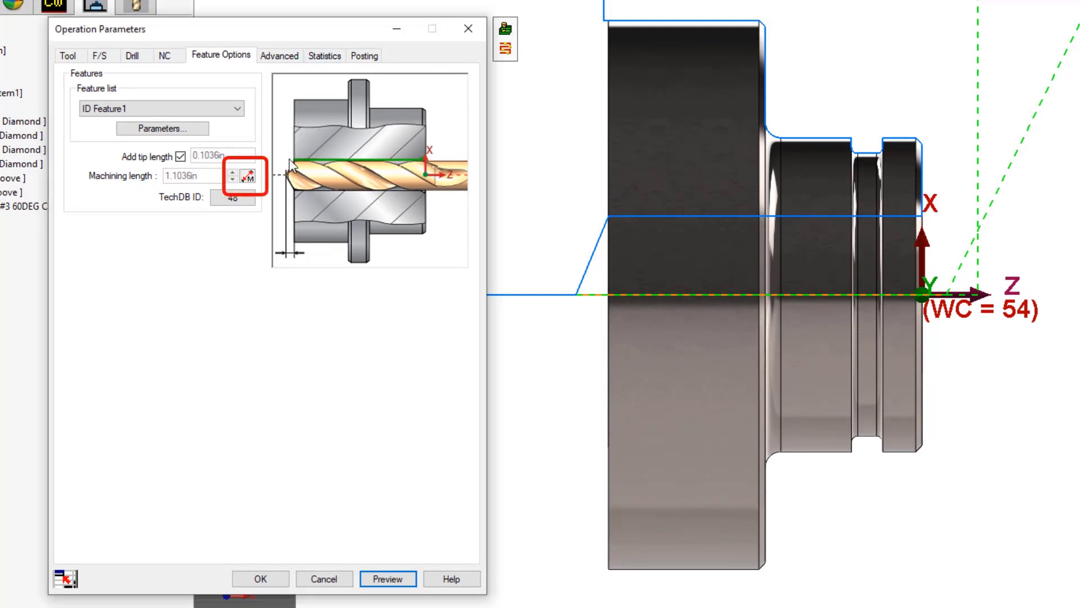
{"action": "left_click", "coordinate": [249, 177]}
{"action": "type", "text": "1.15"}
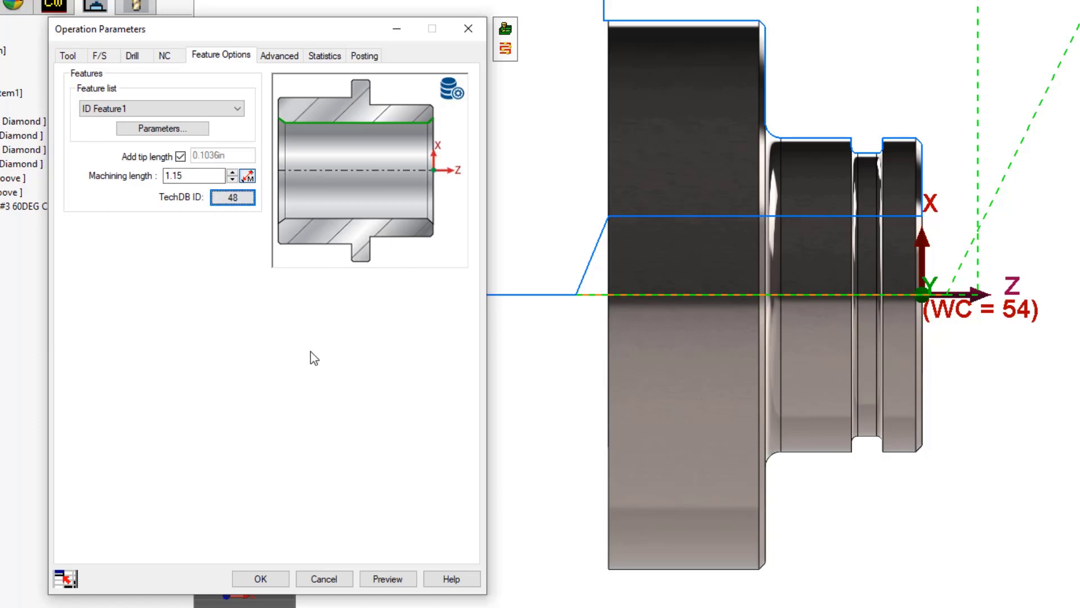
{"action": "left_click", "coordinate": [387, 579]}
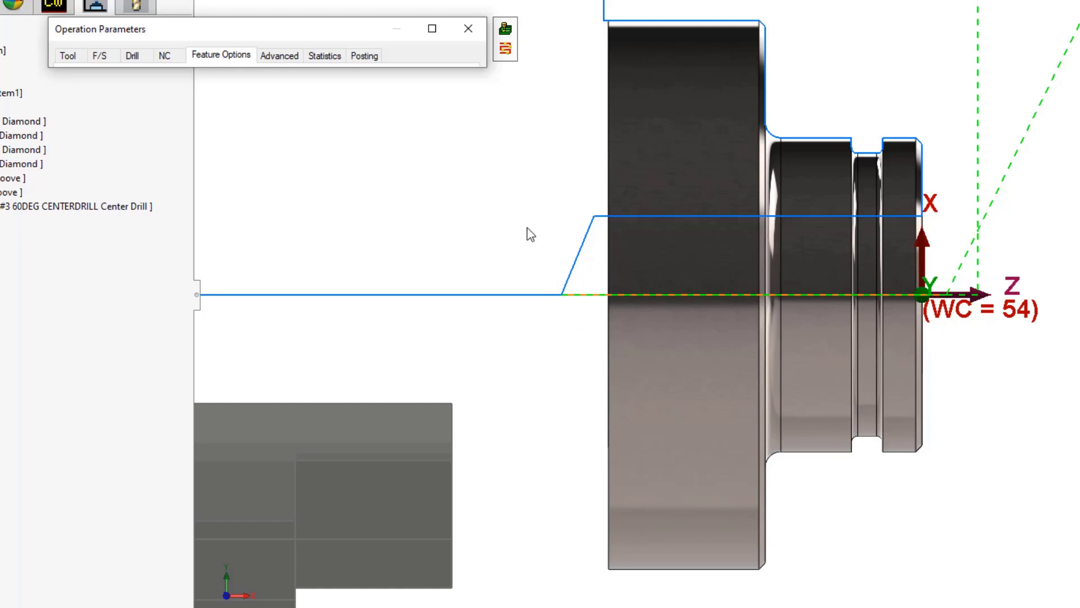
{"action": "left_click", "coordinate": [434, 35]}
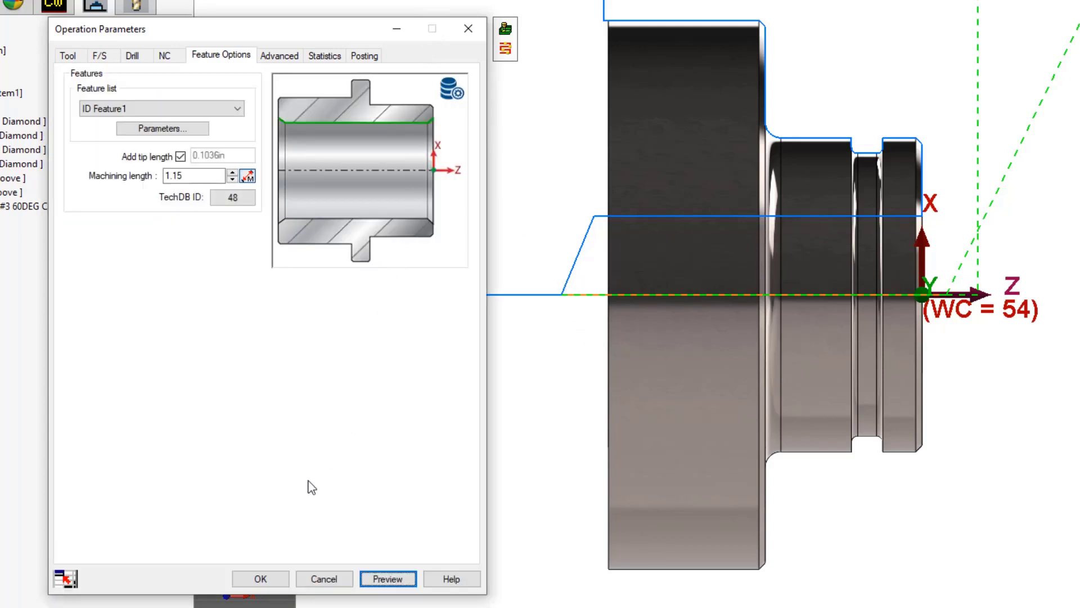
{"action": "left_click", "coordinate": [278, 580]}
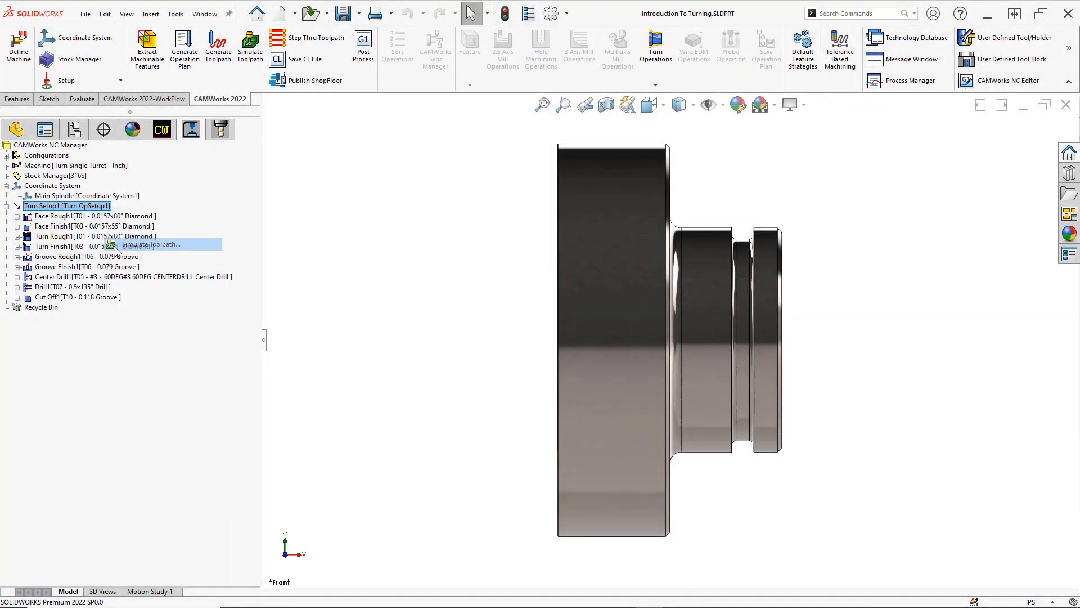
Step: Simulate the Turn Setup1 toolpaths to End and show the stock-to-part difference in a Three Quarters section, rotated to expose the bore
{"action": "left_click", "coordinate": [116, 245]}
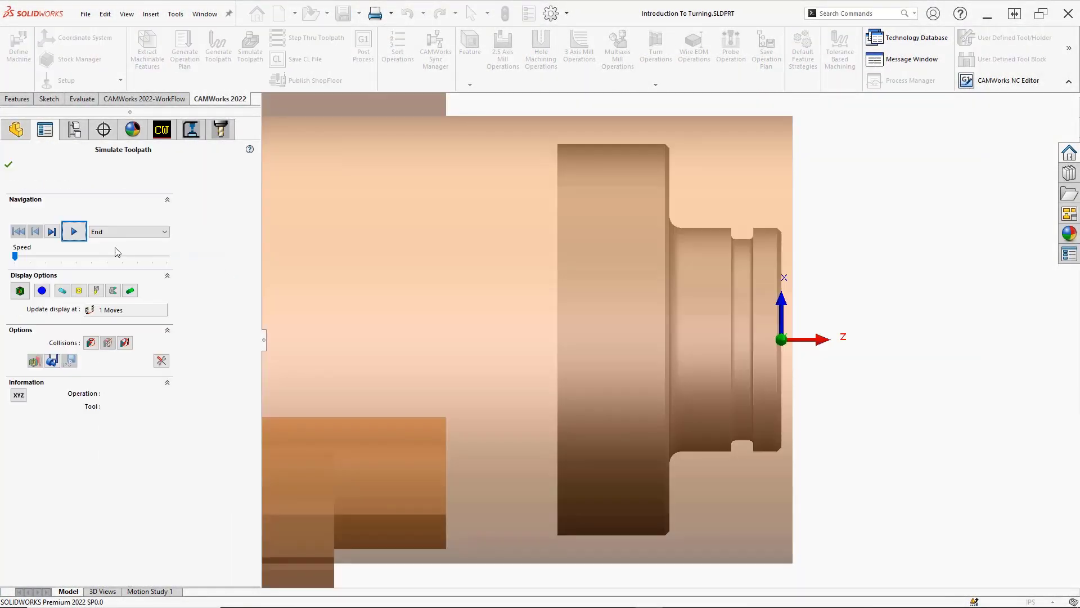
{"action": "left_click", "coordinate": [81, 239]}
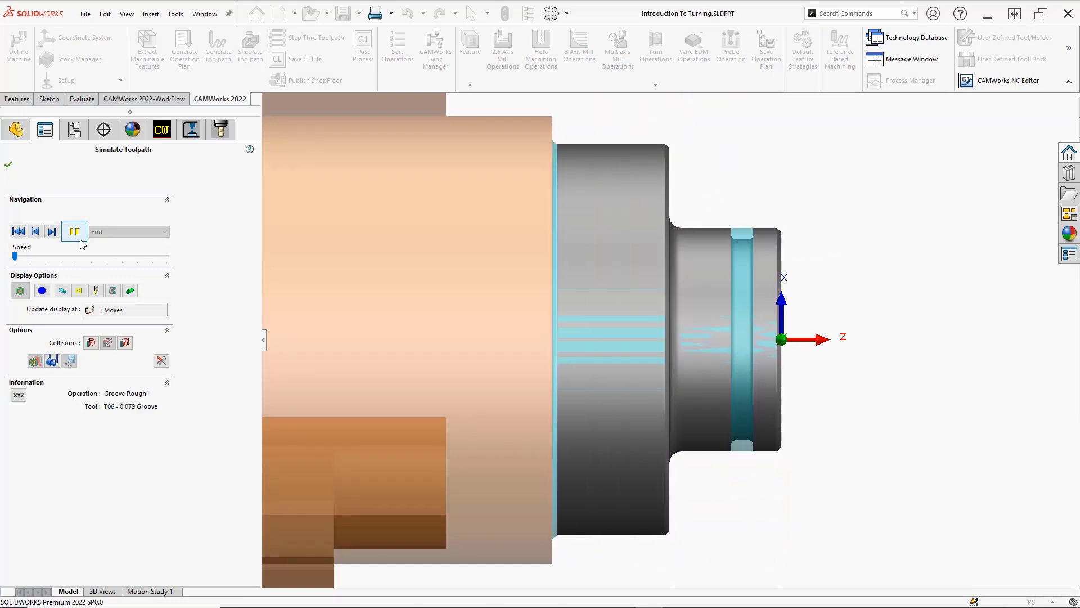
{"action": "left_click", "coordinate": [20, 291]}
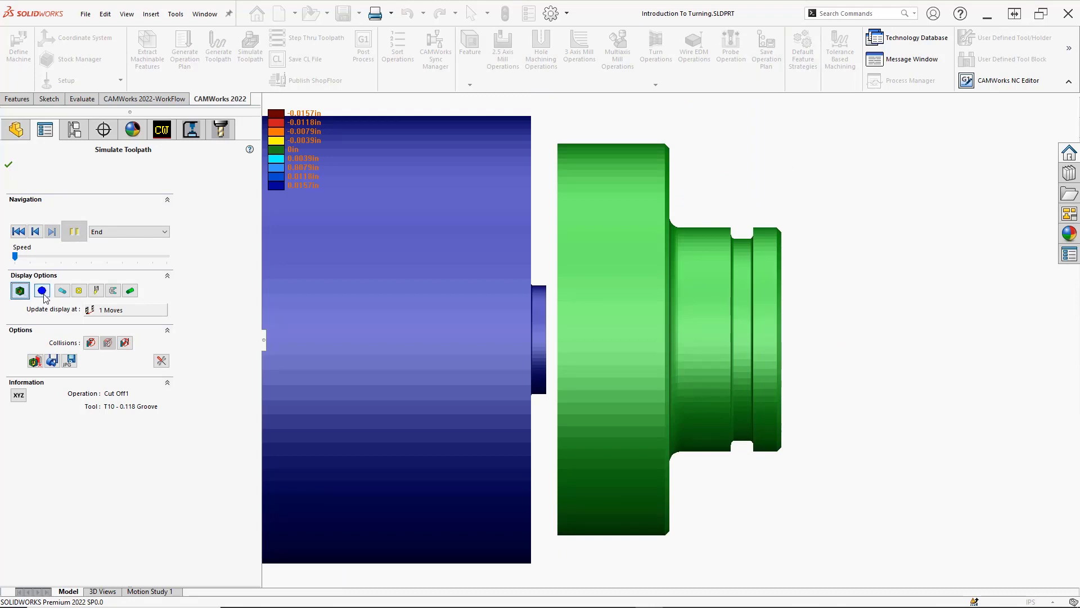
{"action": "left_click", "coordinate": [42, 292]}
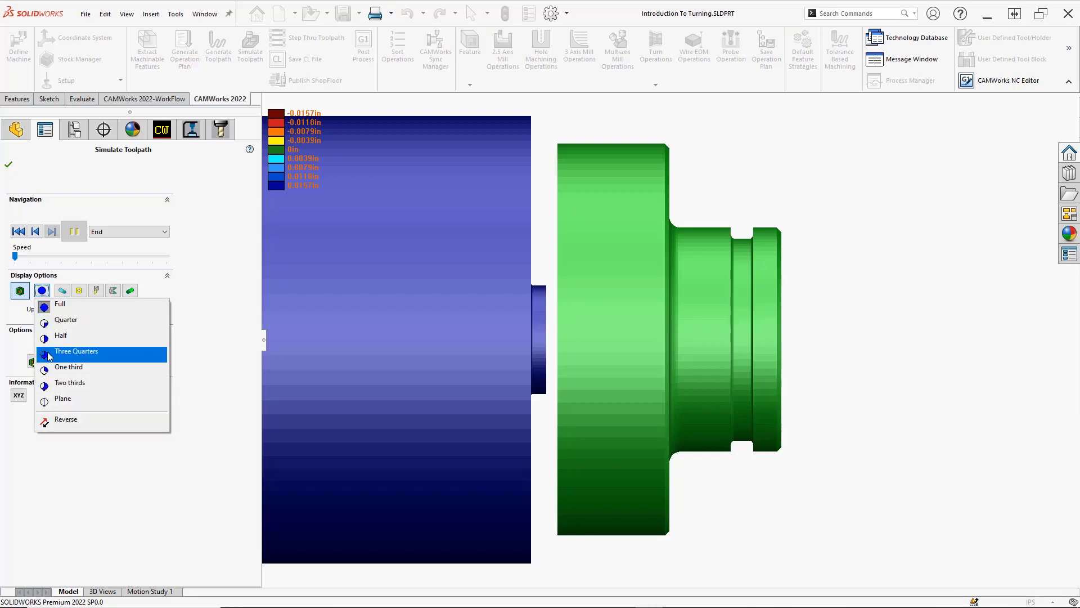
{"action": "left_click", "coordinate": [49, 353]}
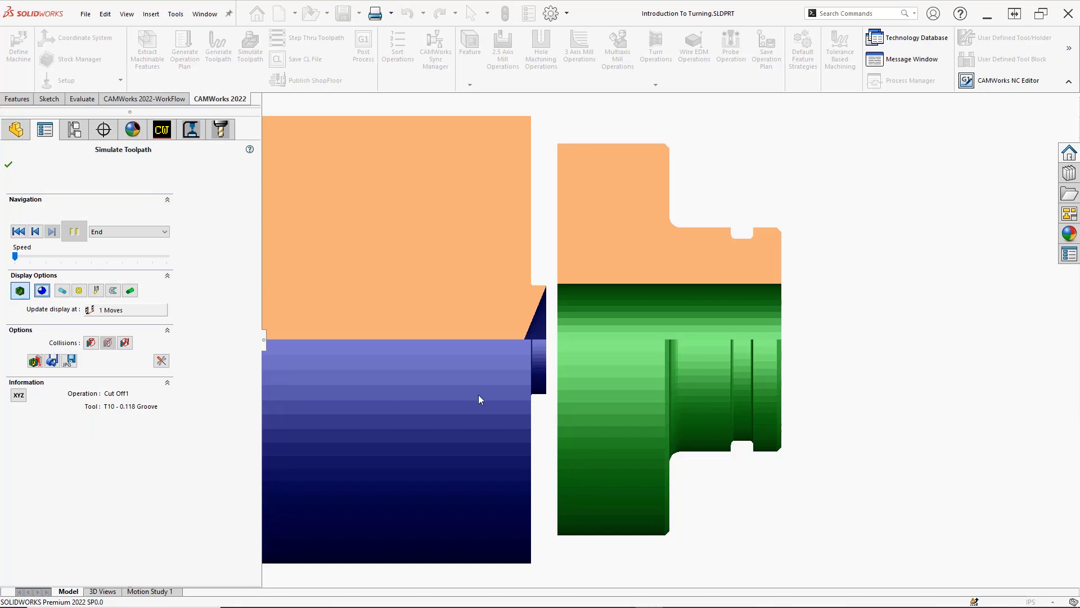
{"action": "middle_click_drag", "start_coordinate": [545, 410], "coordinate": [528, 485]}
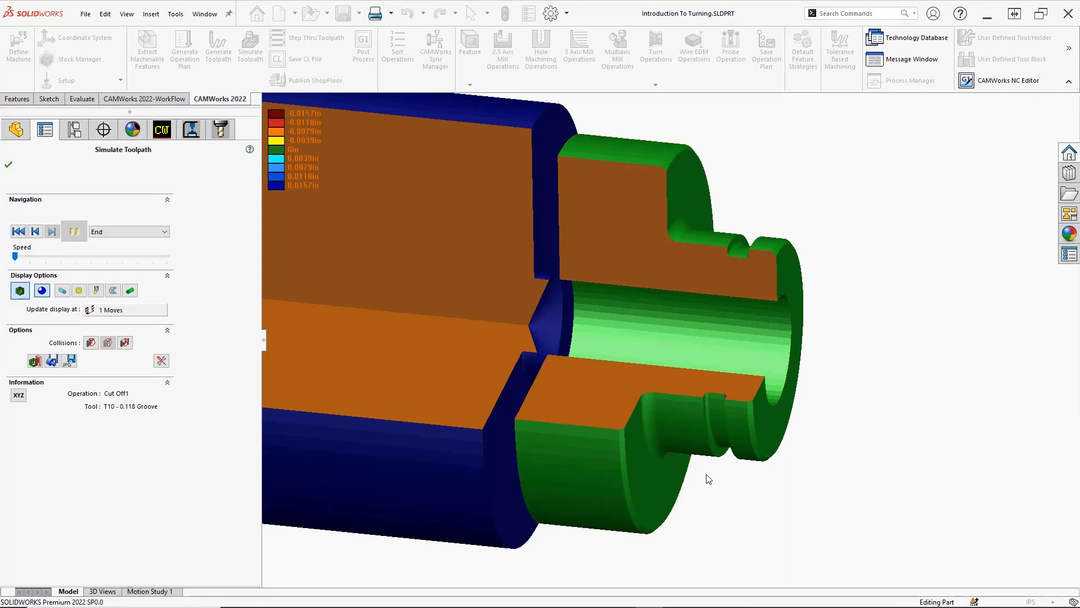
Step: Accept and close the toolpath simulation, returning the part to an isometric view
{"action": "key", "text": "d"}
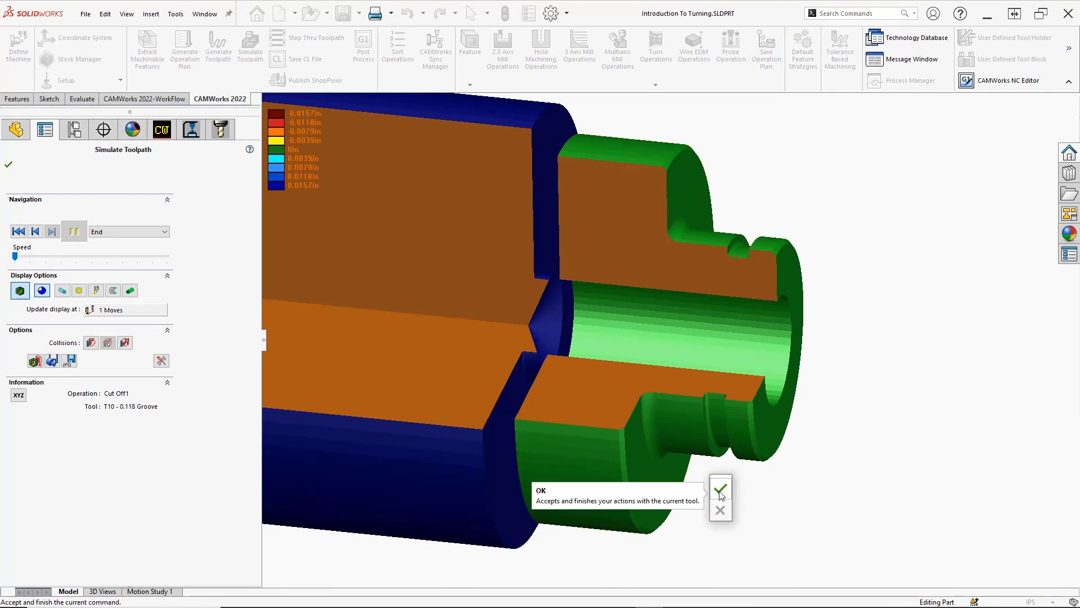
{"action": "left_click", "coordinate": [720, 491]}
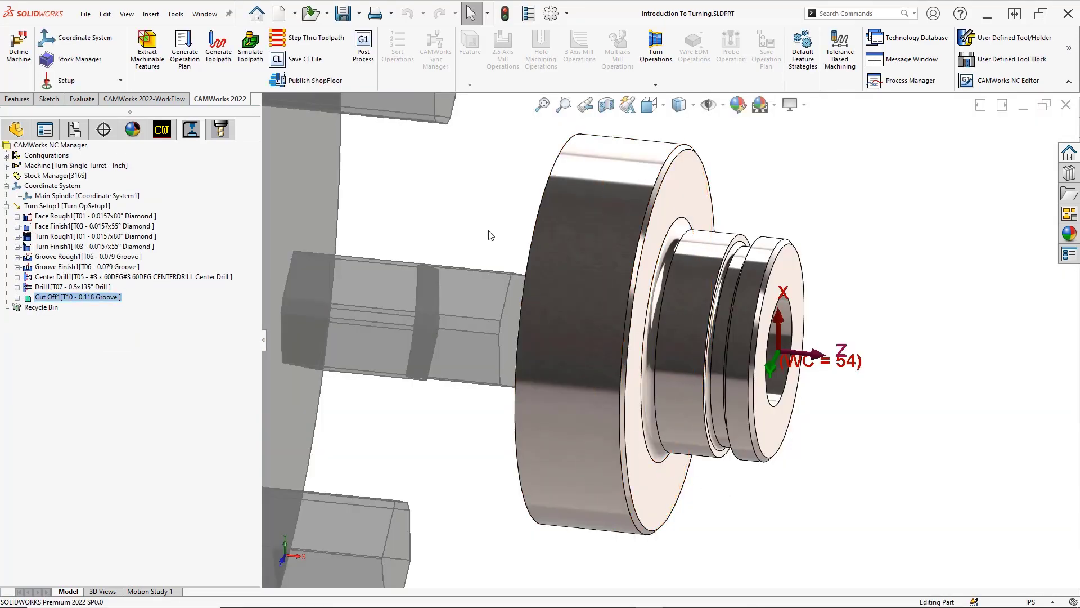
{"action": "key", "text": "ctrl+7"}
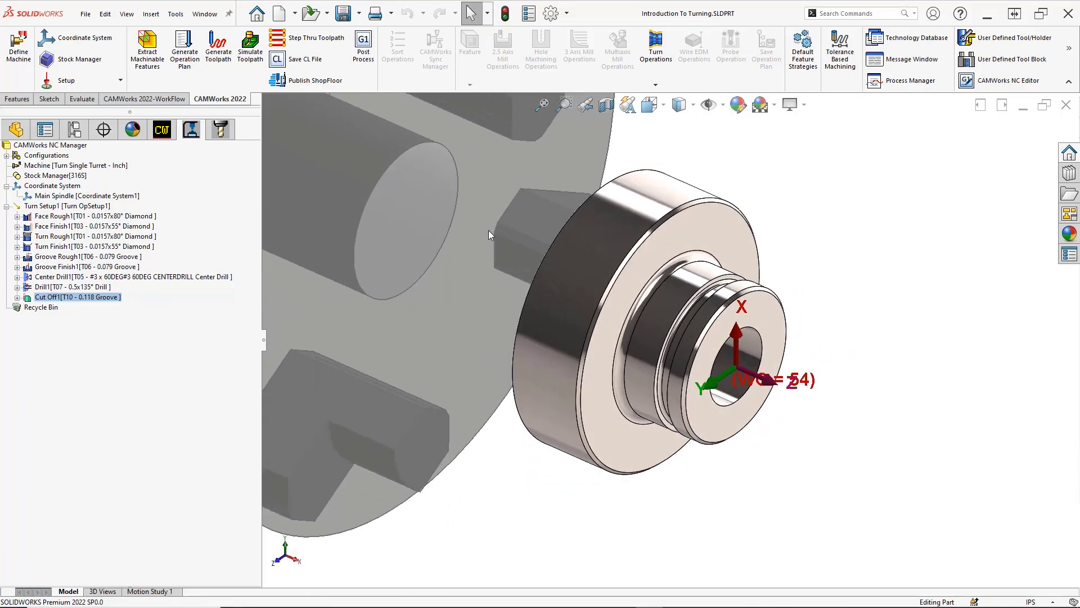